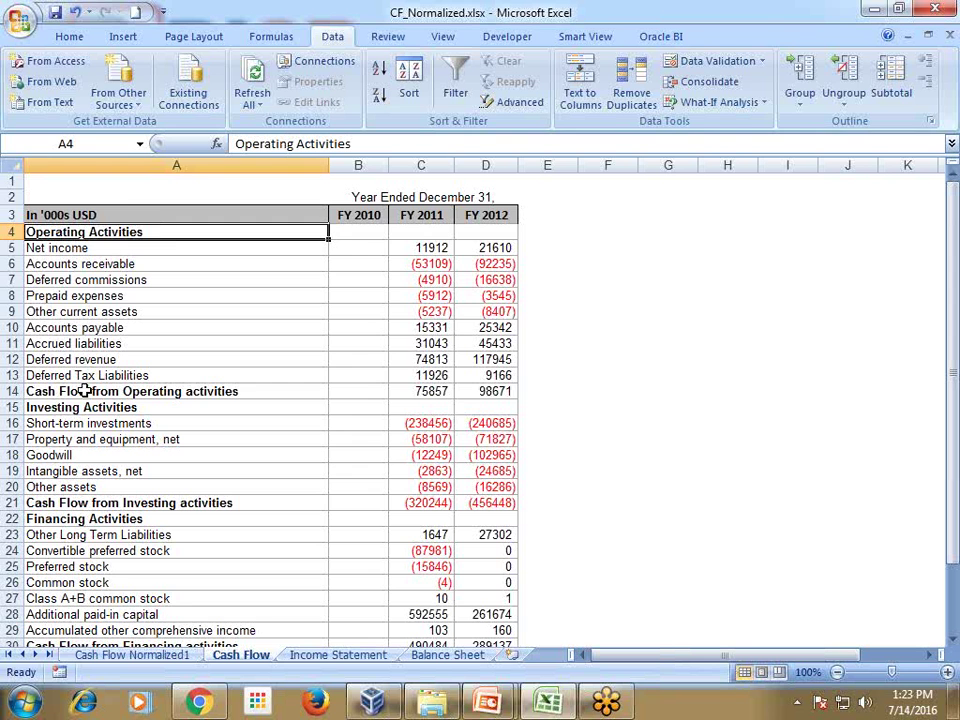
Open the Cash Flow Normalized1 sheet and autofit the width of its line-item column A.
left_click(90, 410)
left_click(90, 519)
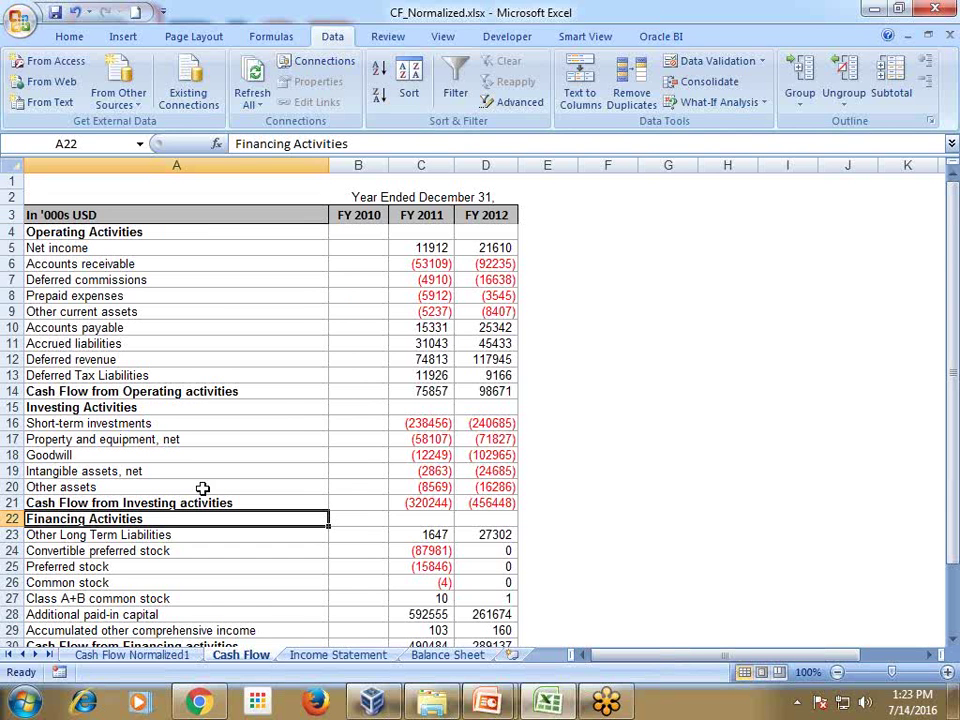
left_click(205, 657)
left_click(233, 656)
left_click(132, 656)
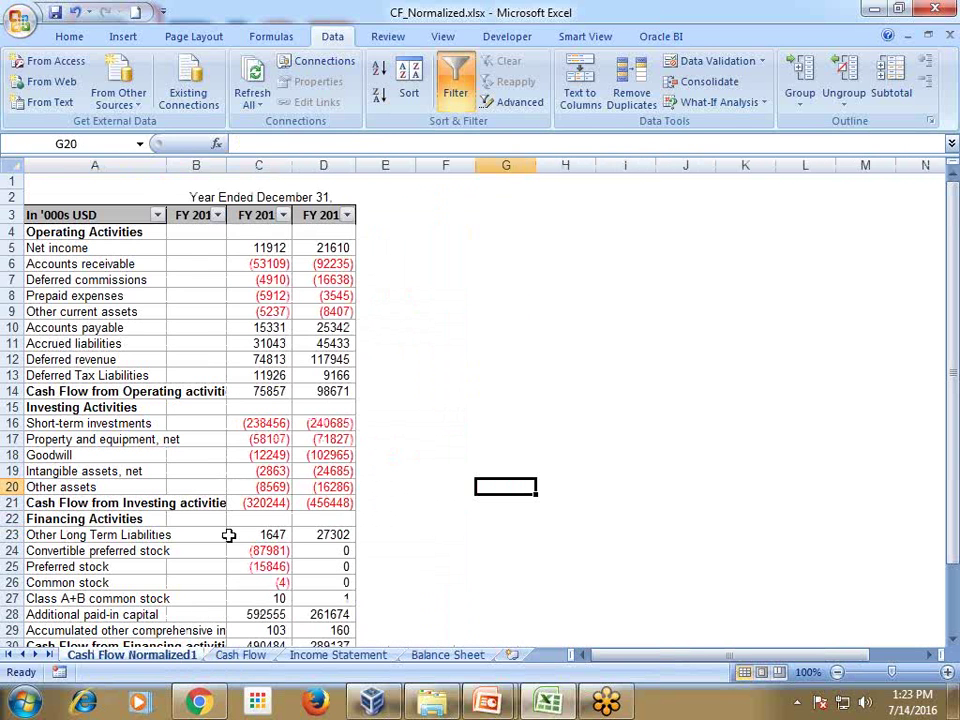
double_click(167, 165)
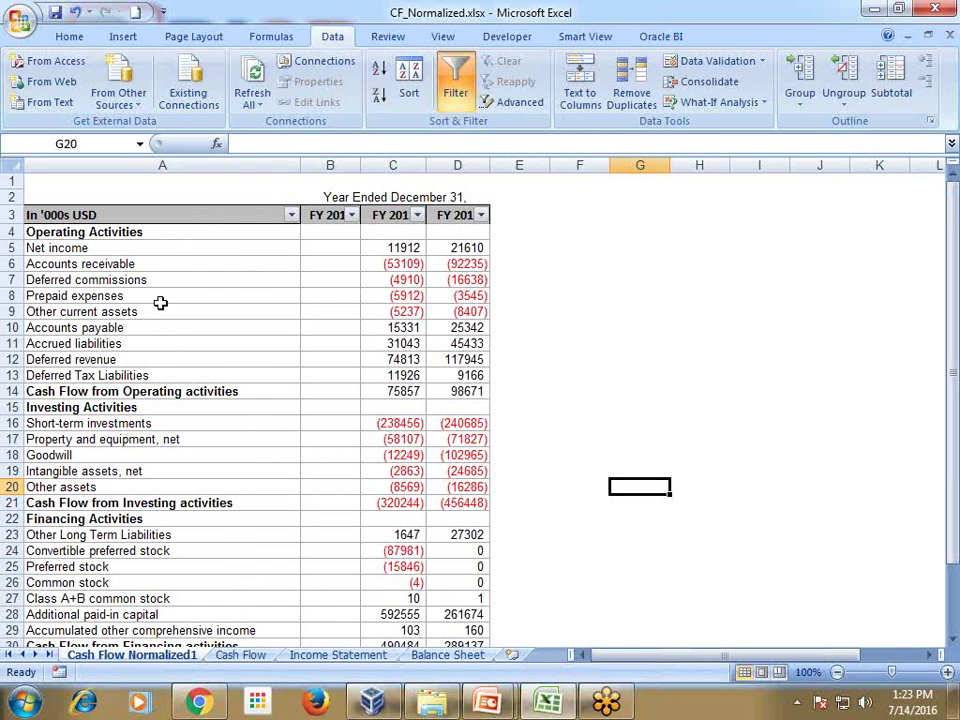
Insert a blank column before the line-item column and widen it enough for activity names.
left_click(166, 232)
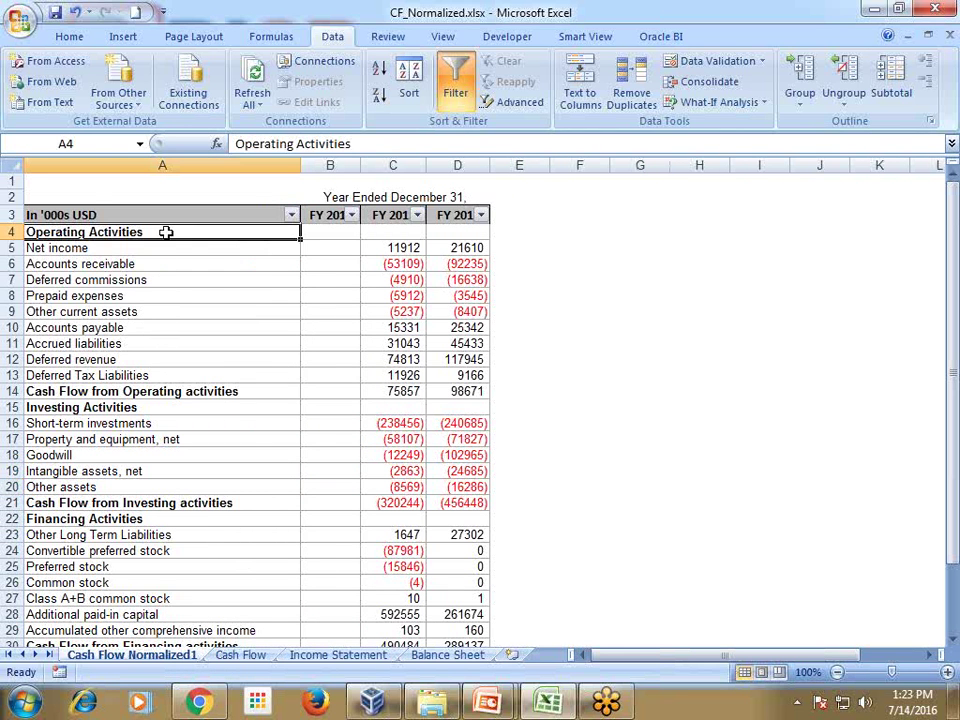
left_click(130, 405)
left_click(120, 518)
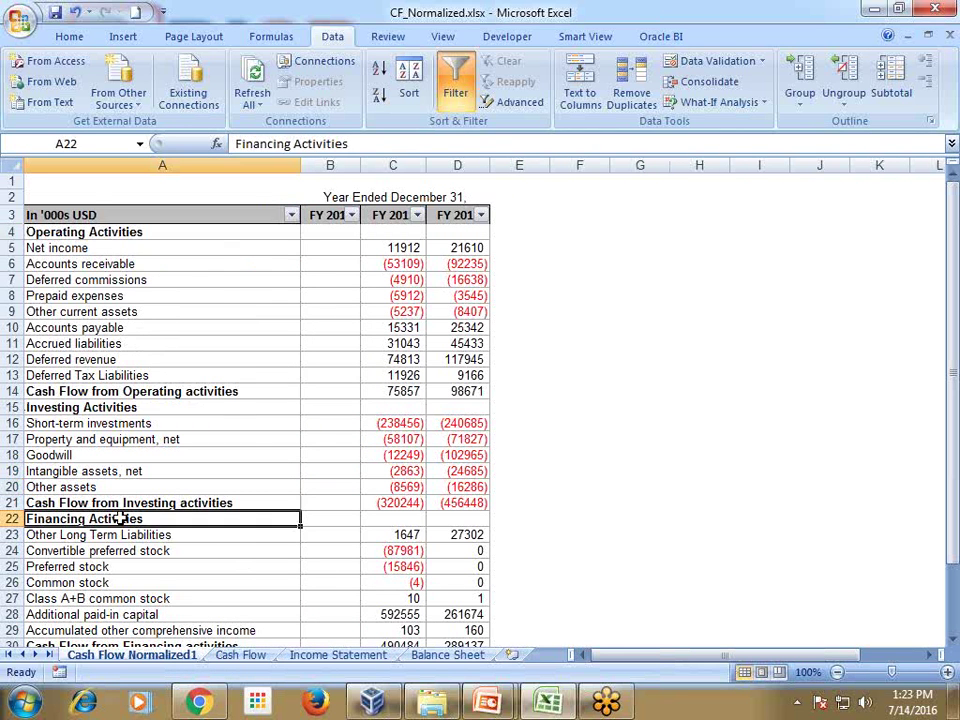
right_click(208, 165)
left_click(245, 262)
left_click(140, 238)
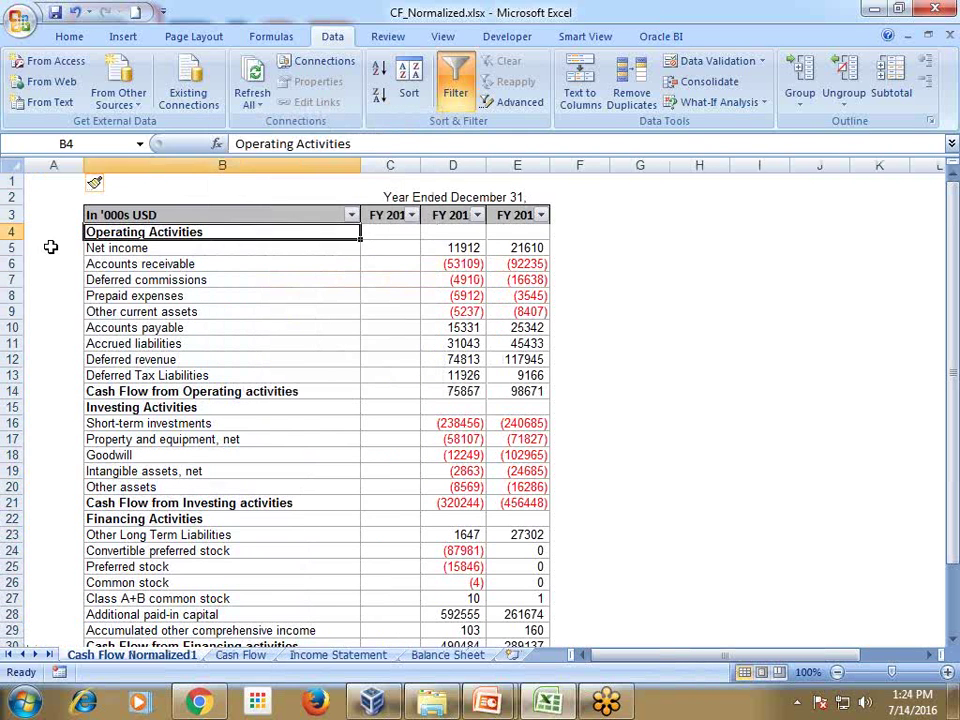
left_click(50, 247)
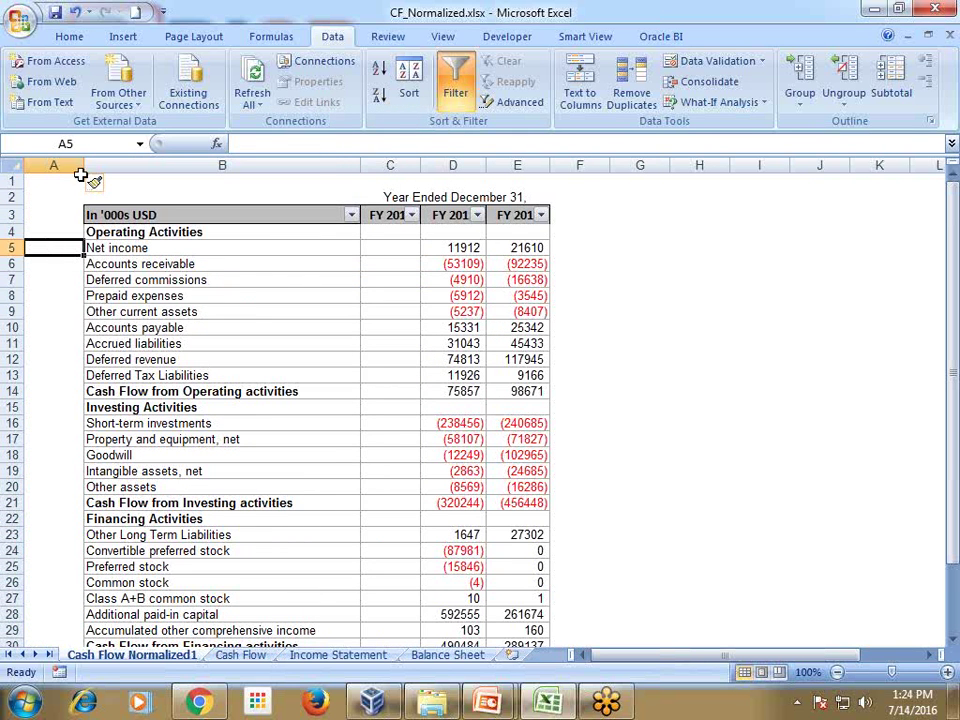
left_click_drag(87, 159, 162, 162)
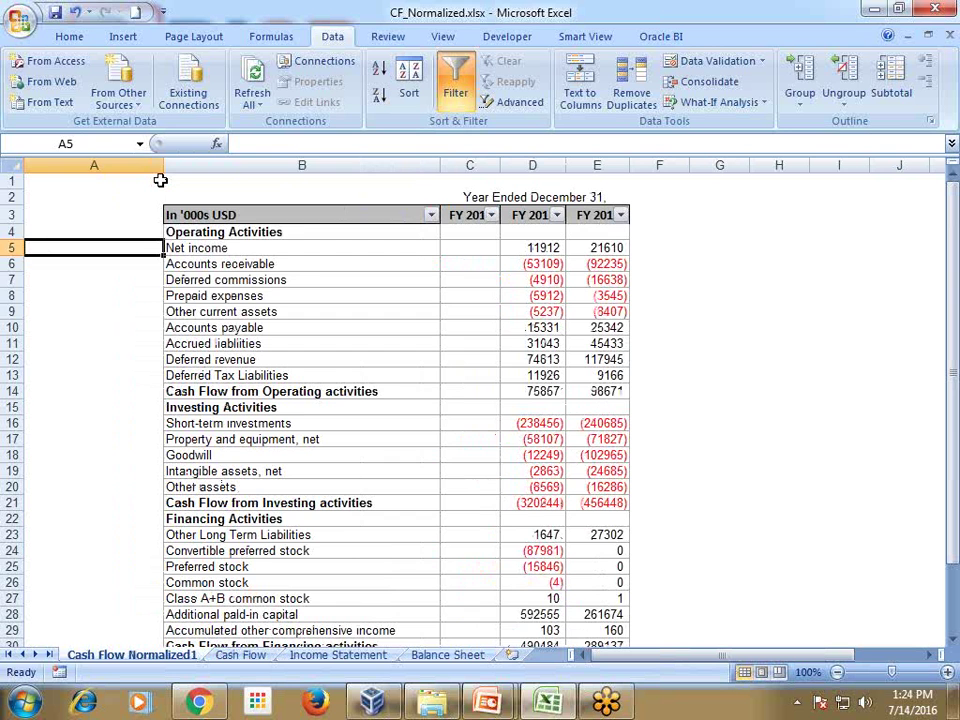
Enter the heading "Header" in cell A3 of the new column.
key("Up")
key("Right")
key("Up")
key("Left")
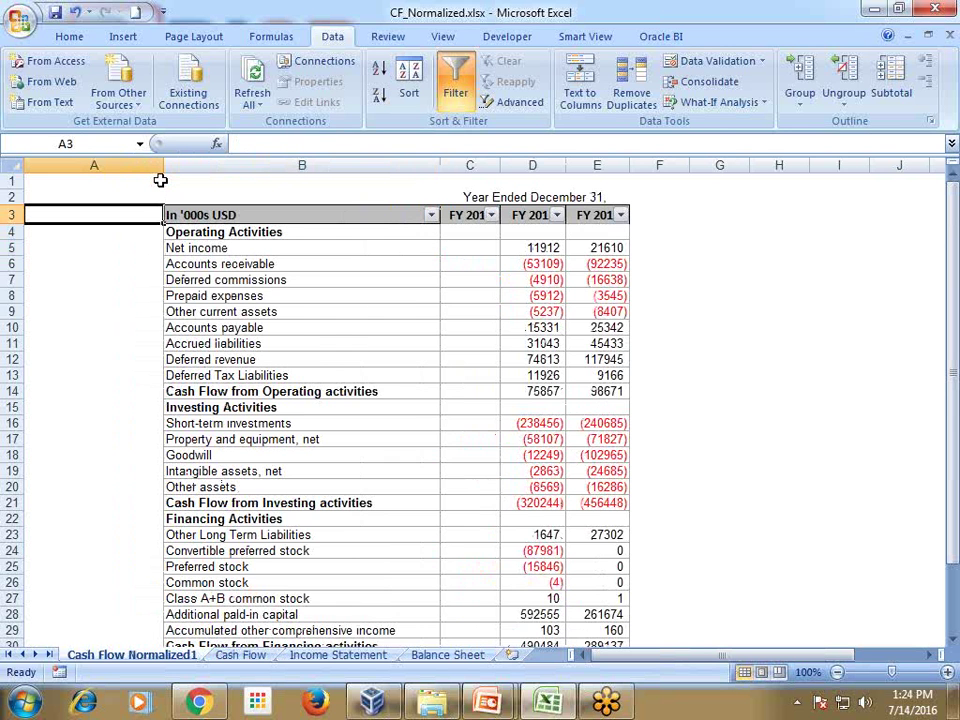
type("Header")
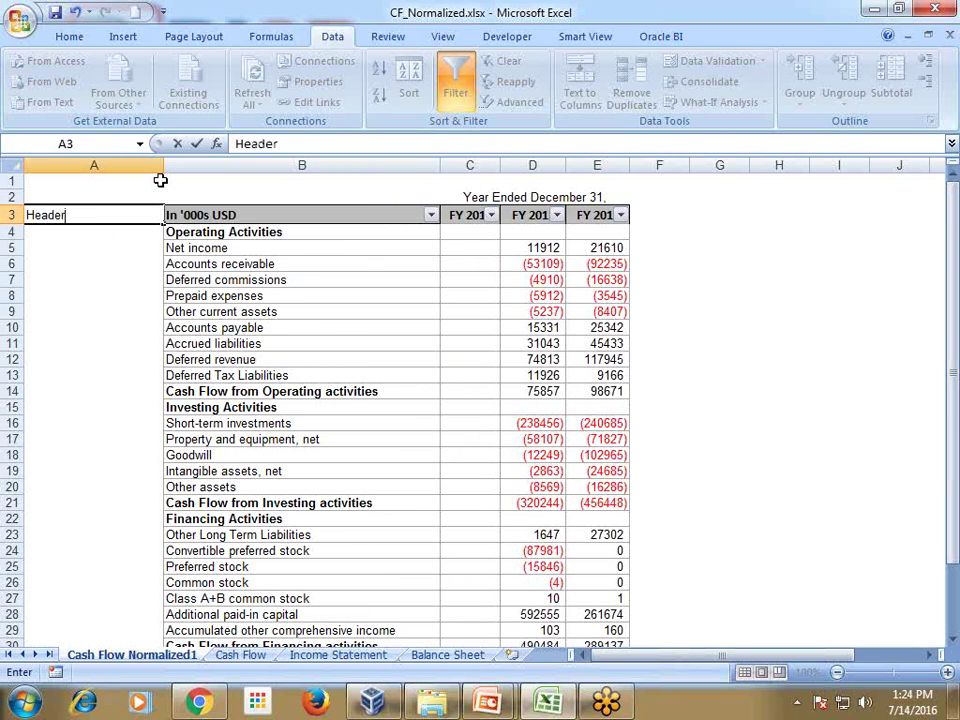
key("Down")
key("Right")
key("Up")
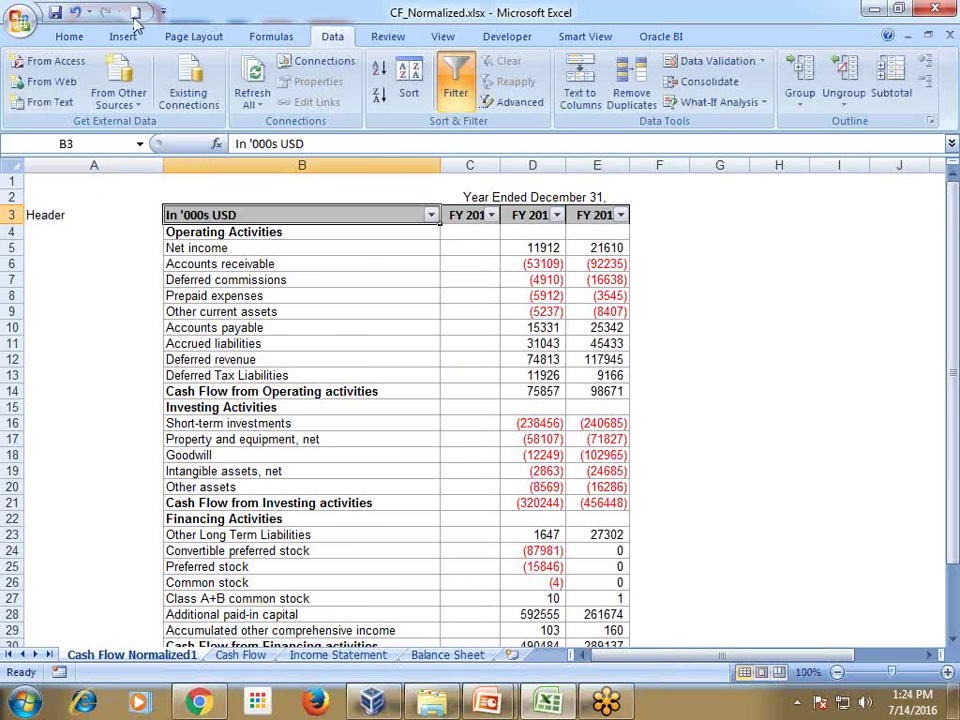
Copy the "Operating Activities" label from B4 into A5:A13 beside the operating line items.
left_click(69, 36)
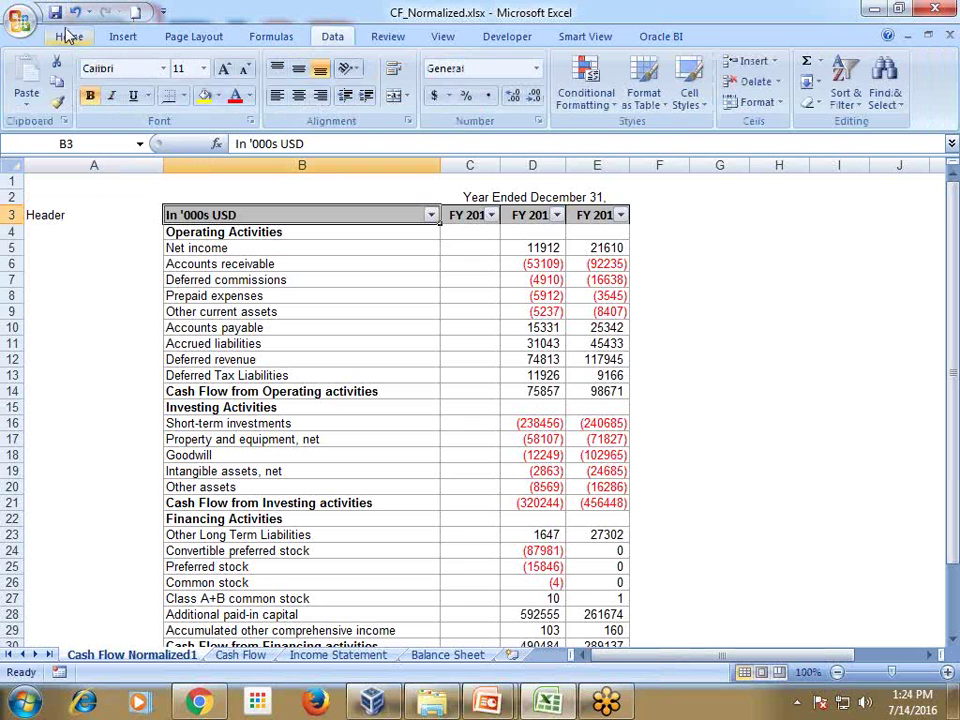
left_click(176, 248)
left_click(199, 231)
key("ctrl+c")
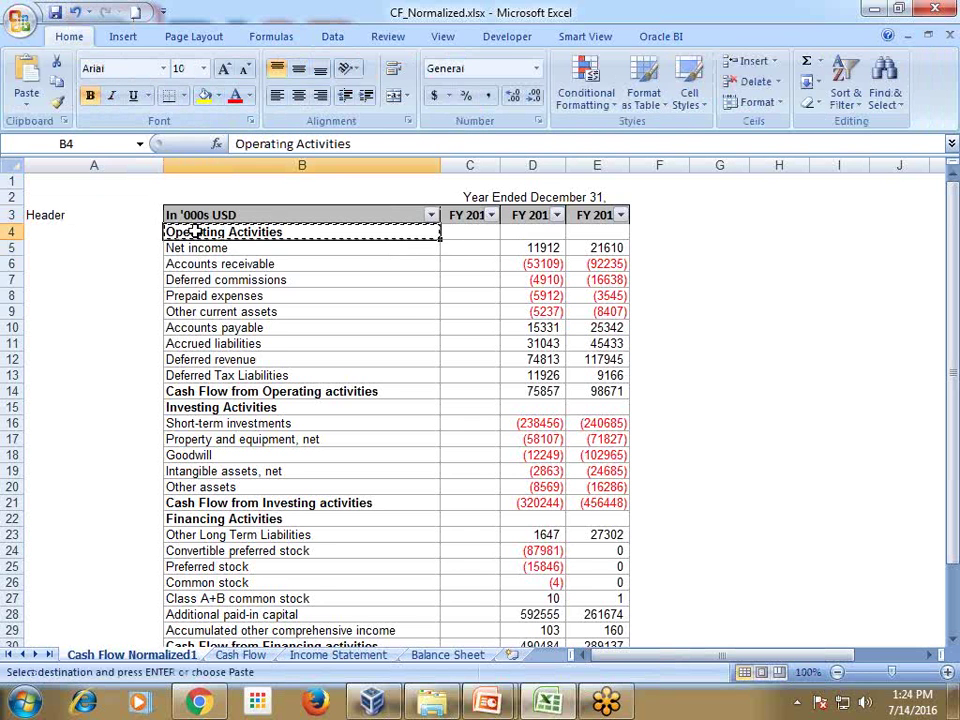
left_click_drag(78, 257, 81, 386)
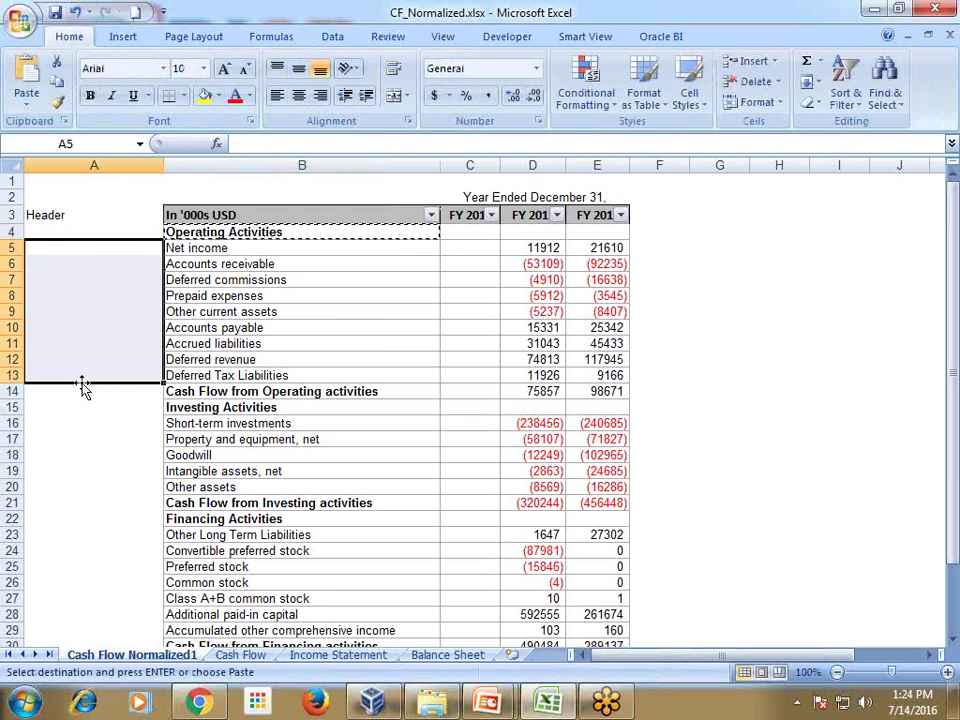
key("ctrl+v")
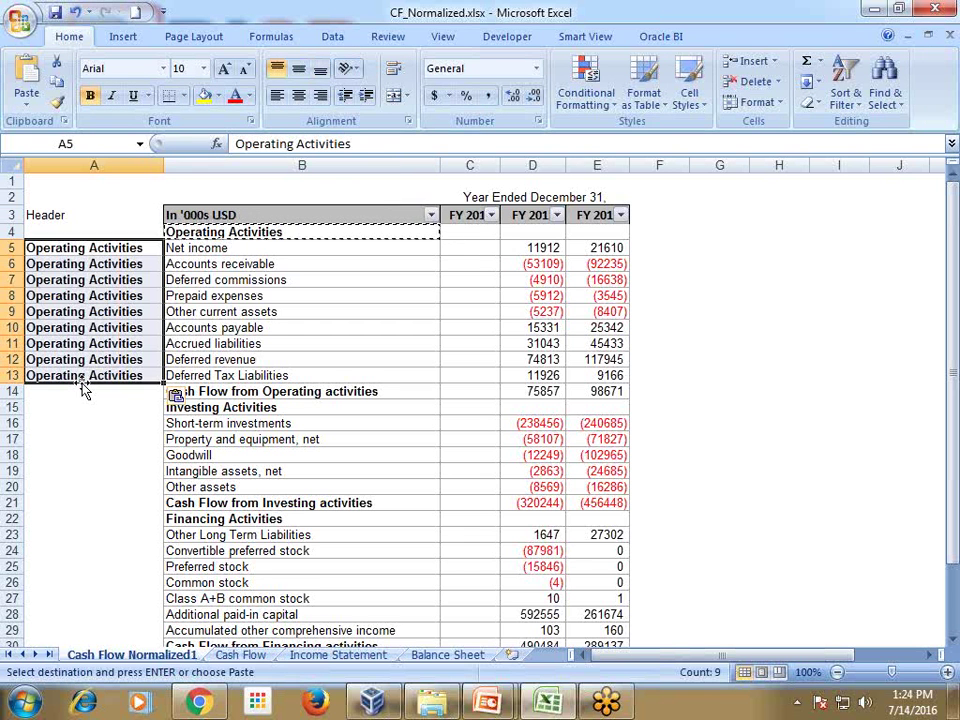
Copy the "Investing Activities" label from B15 into A16:A20 beside the investing line items.
left_click(268, 413)
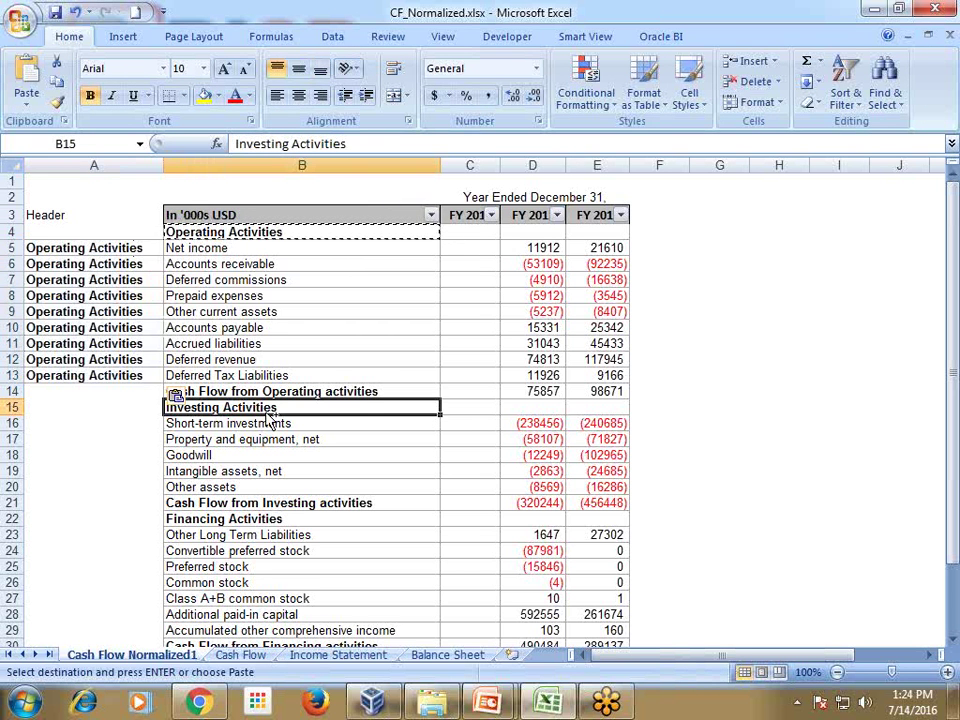
key("ctrl+c")
left_click_drag(103, 421, 90, 485)
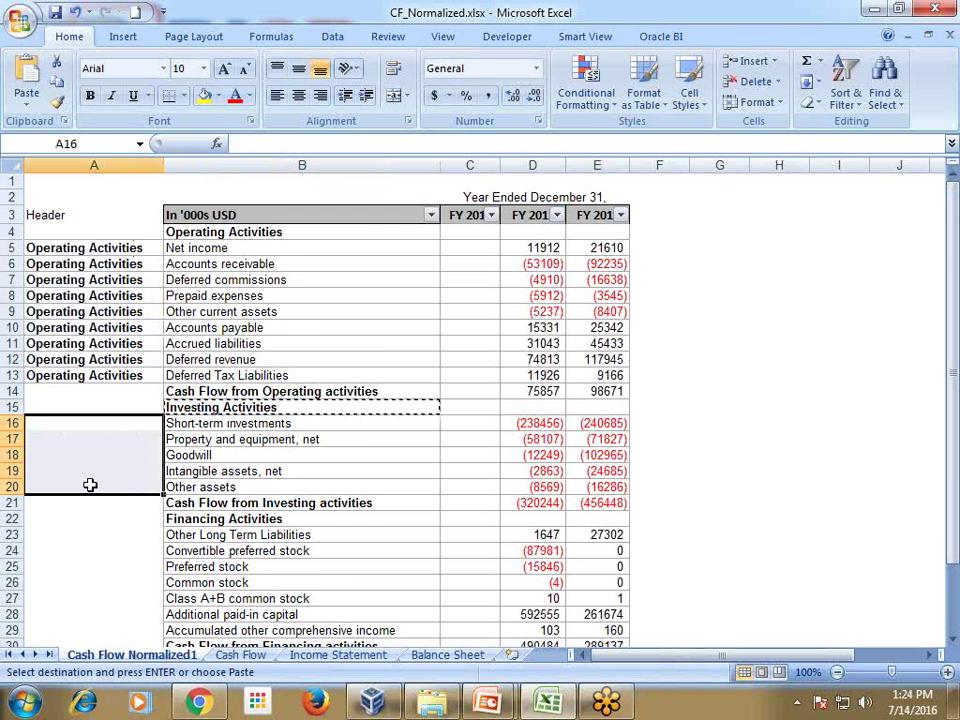
key("ctrl+v")
Copy the "Financing Activities" label from B22 into A23:A29 beside the financing line items.
scroll(143, 514, "down", 1)
left_click(201, 470)
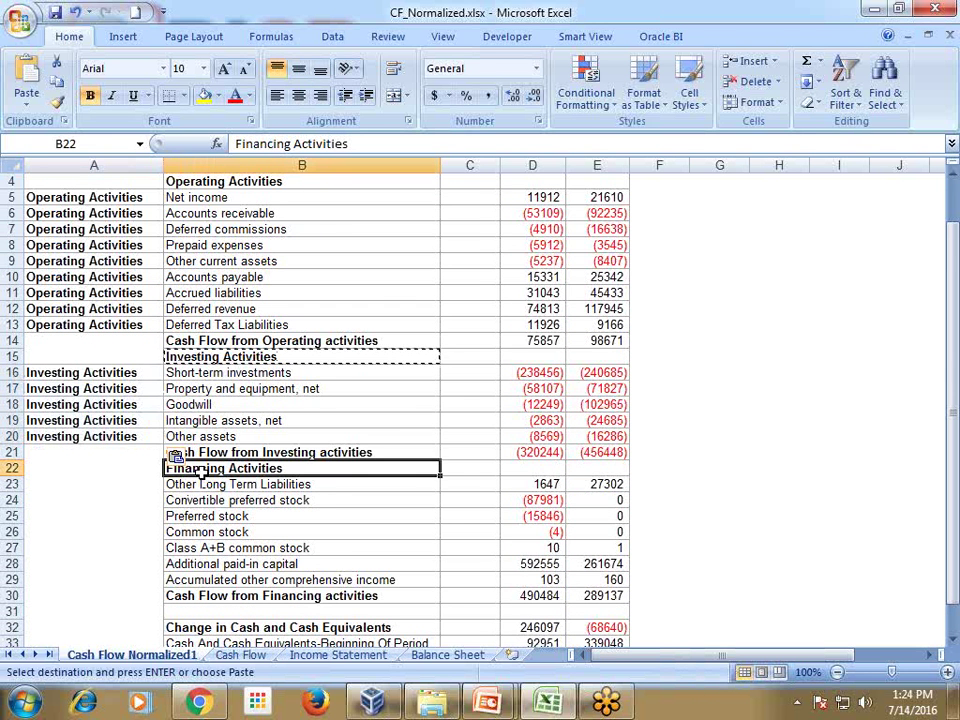
key("ctrl+c")
left_click_drag(114, 482, 96, 579)
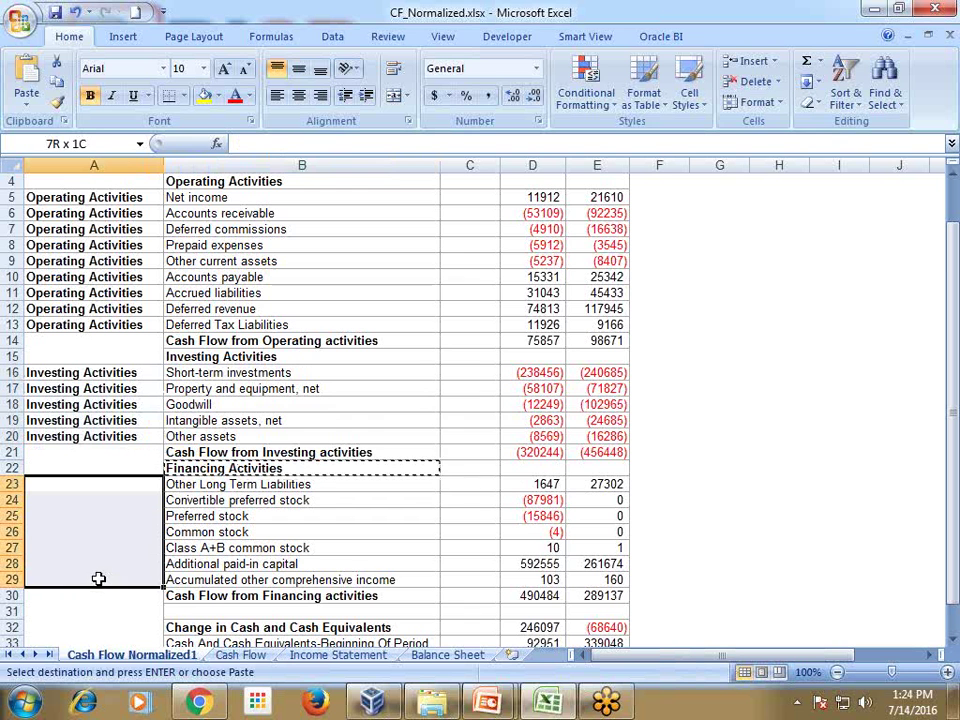
key("ctrl+v")
left_click(315, 443)
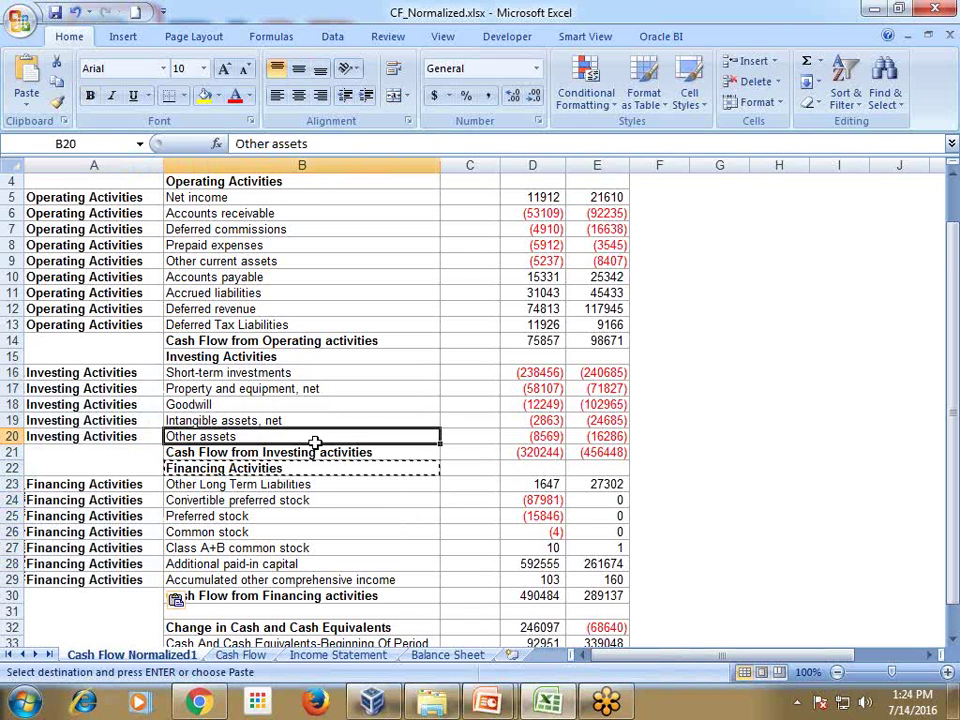
left_click(253, 343)
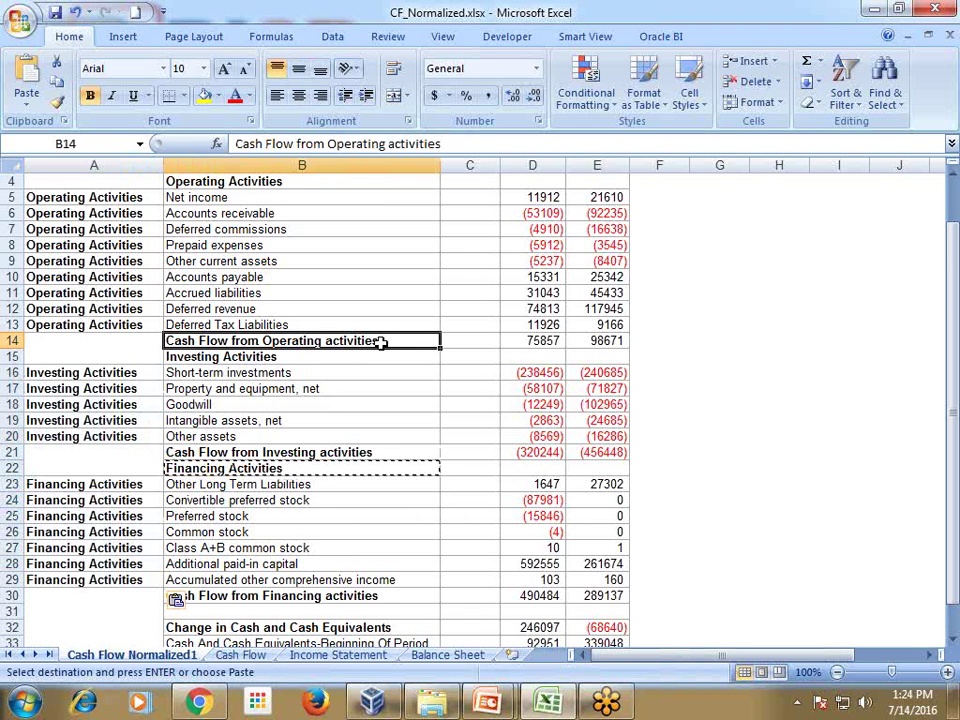
left_click_drag(538, 342, 589, 341)
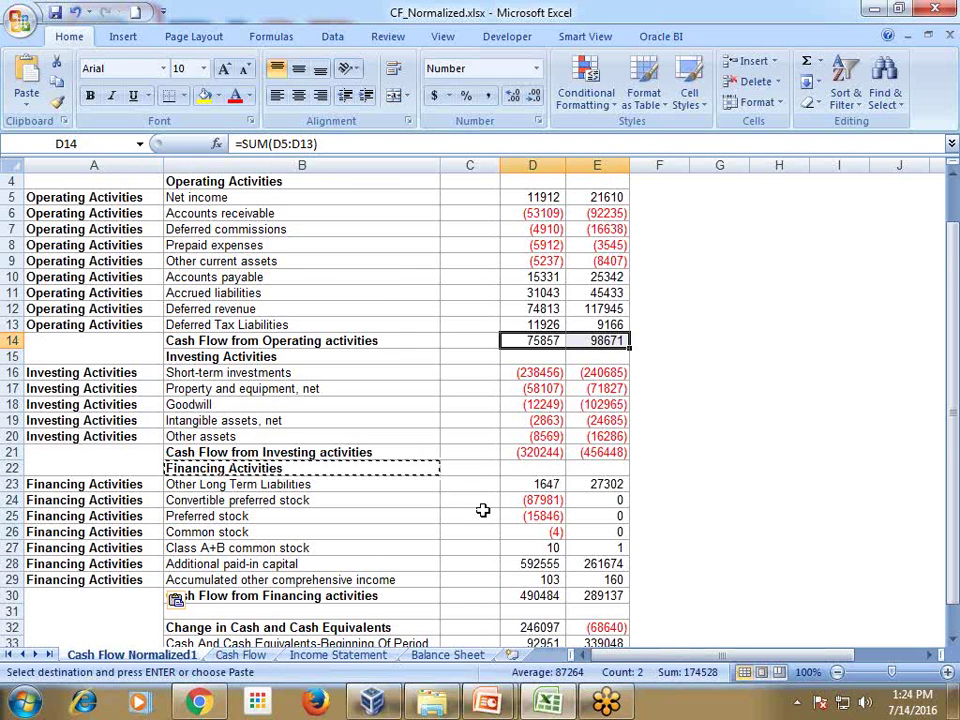
scroll(298, 568, "down", 1)
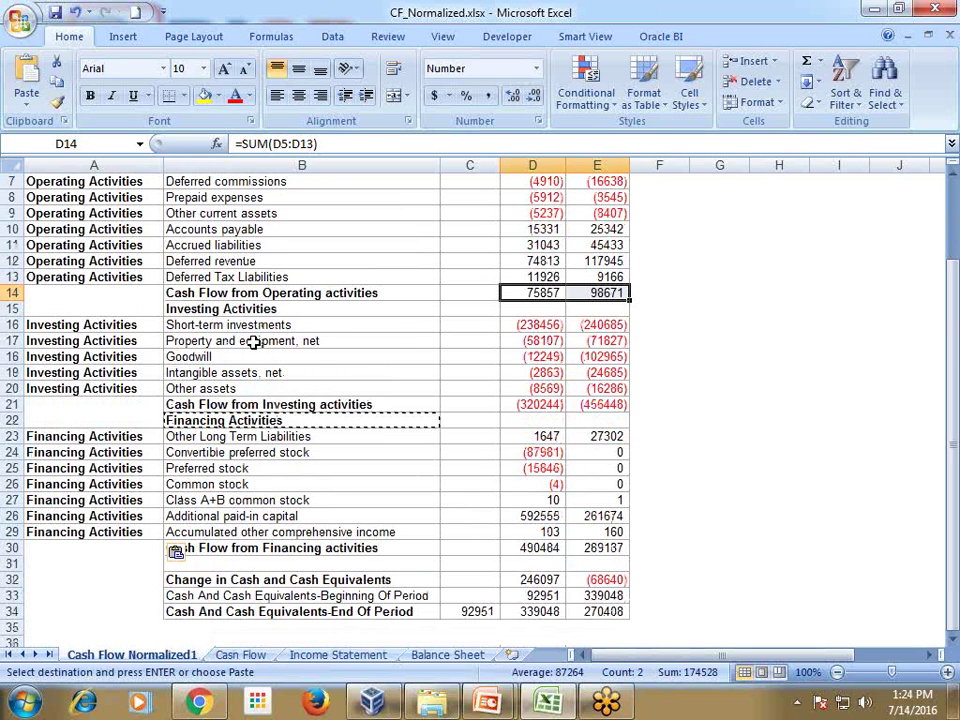
Apply the formatting of the "In '000s USD" heading in B3 to the new heading in A3.
scroll(158, 336, "up", 2)
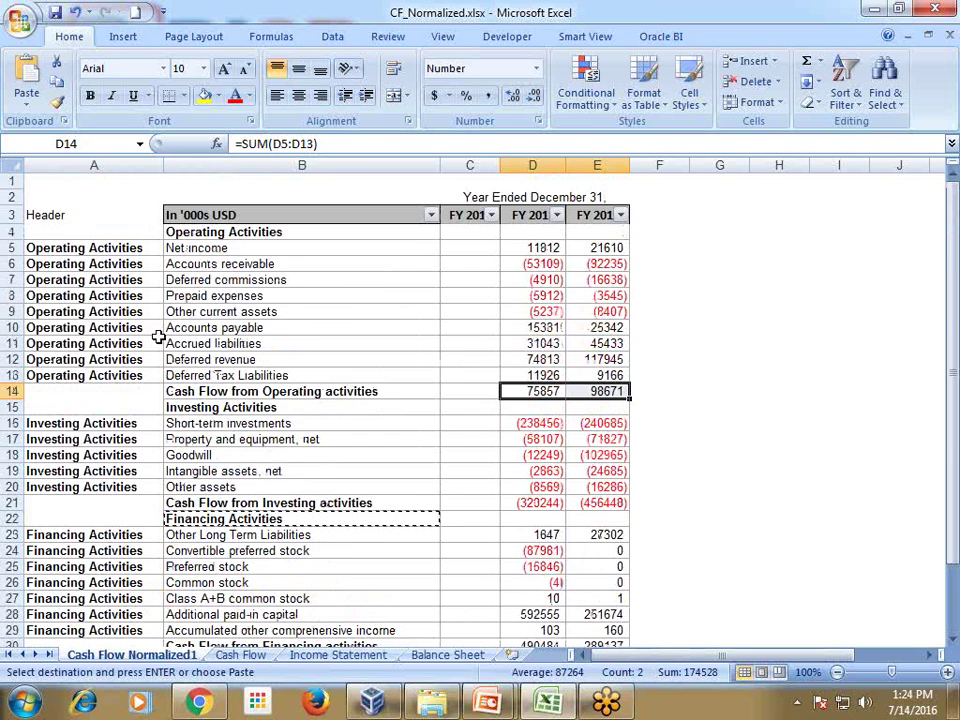
left_click(124, 220)
key("Right")
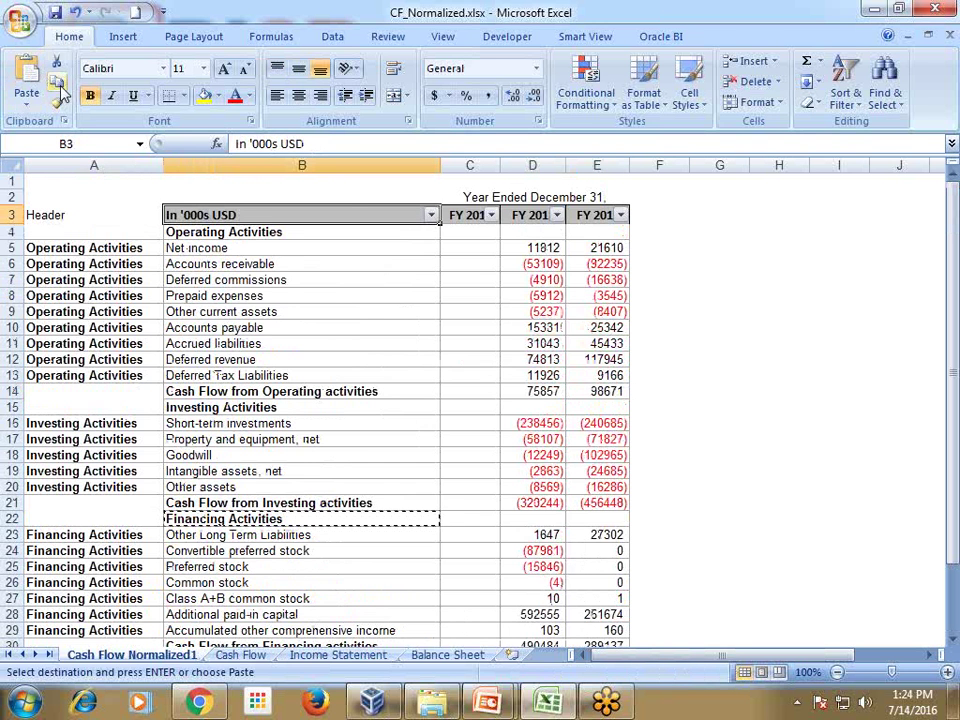
left_click(58, 102)
left_click(60, 222)
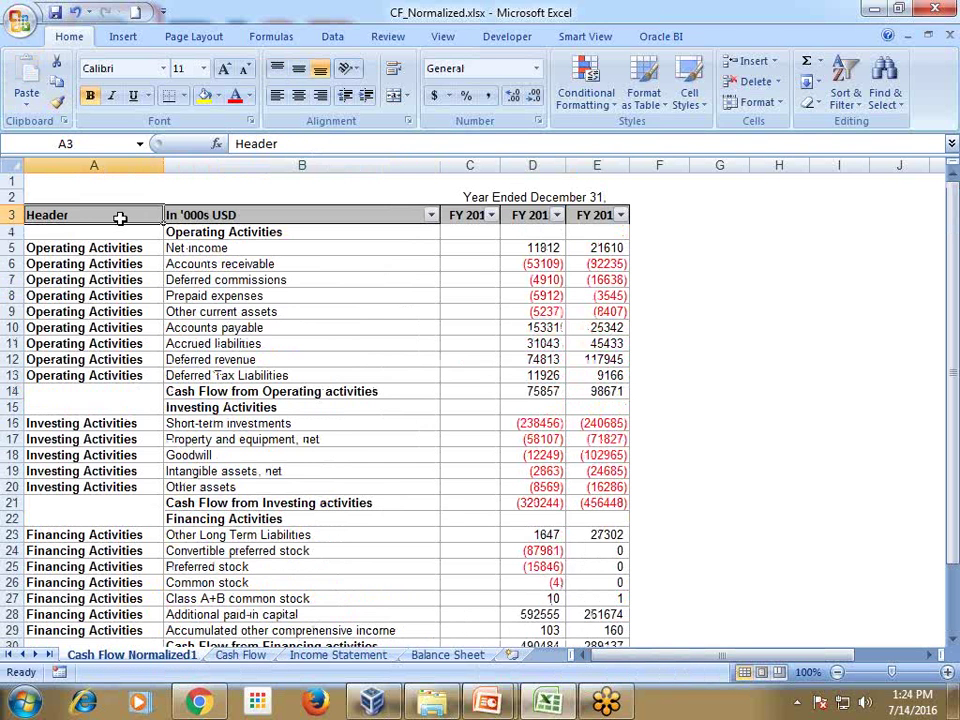
Turn the table's filter off and on again so it covers the new Header column.
left_click(585, 36)
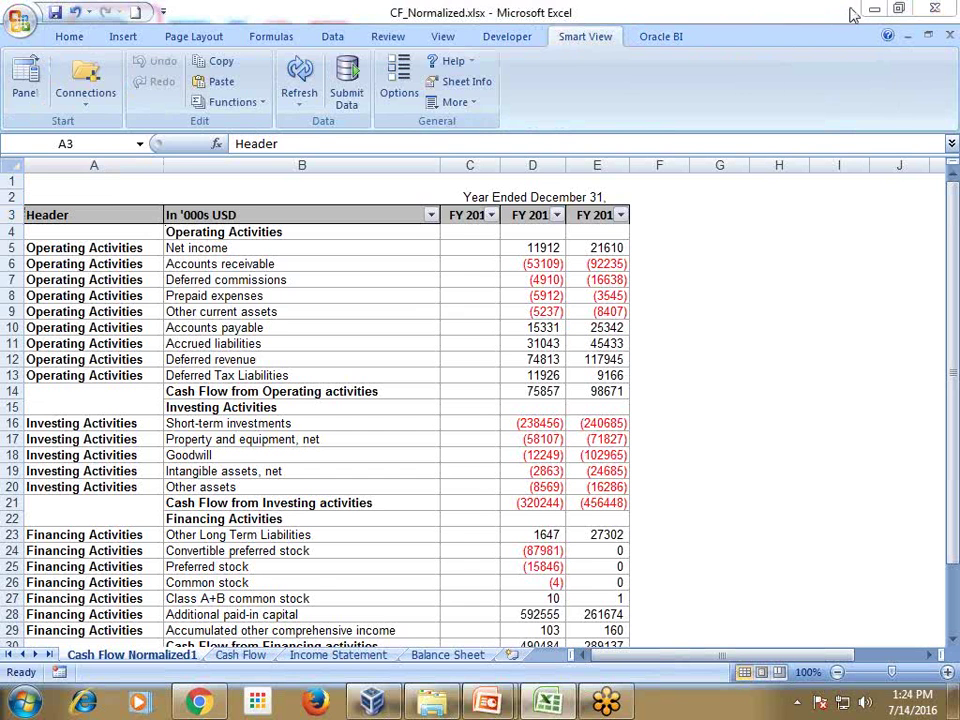
left_click(333, 37)
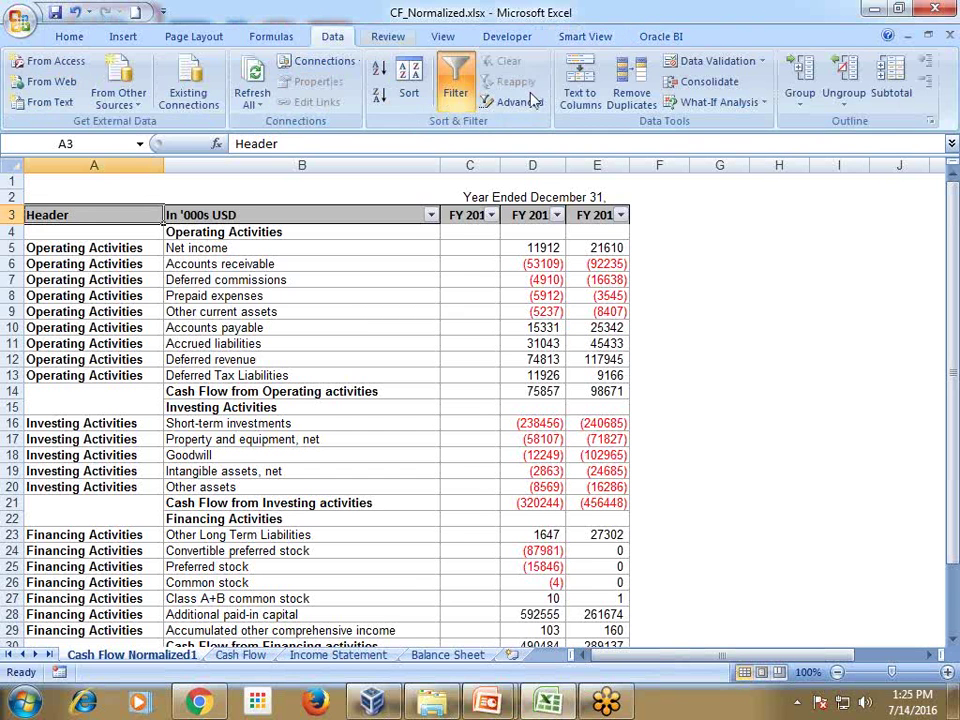
left_click(456, 85)
left_click(456, 85)
Filter the Header column to show only the blank entries.
left_click(154, 215)
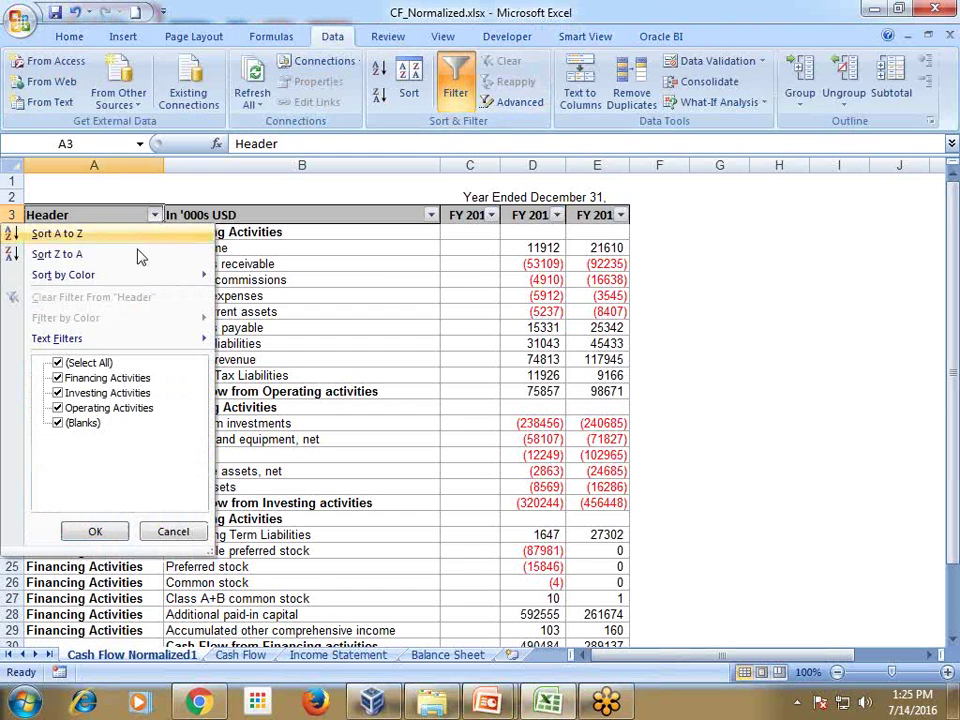
left_click(58, 362)
left_click(58, 422)
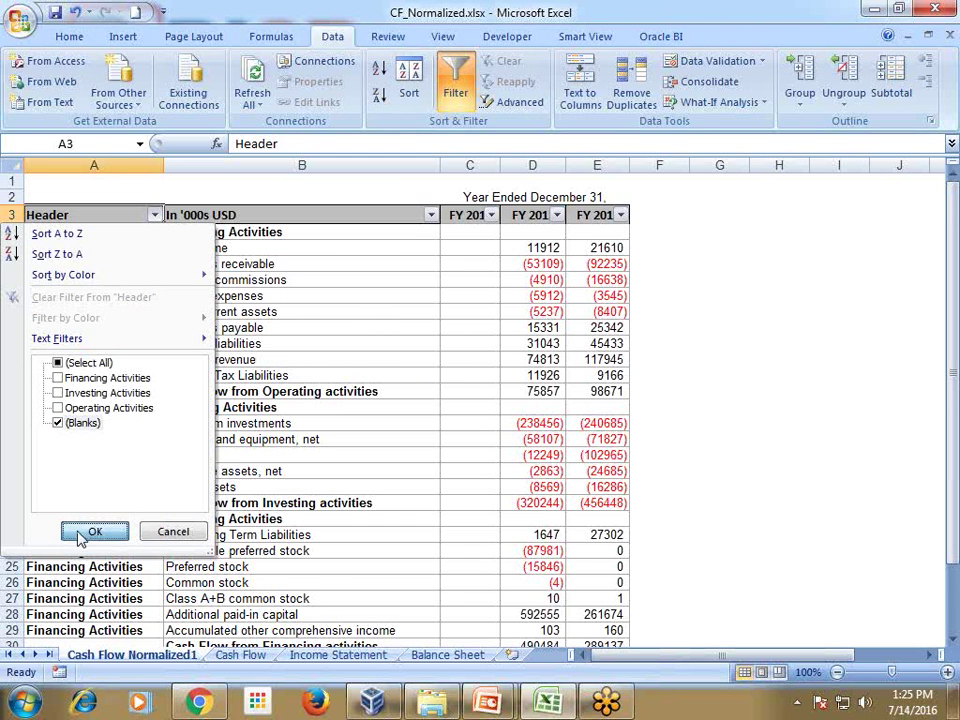
left_click(94, 531)
Enter "Header" in A4 and copy it to the remaining filtered blank cells of column A through row 34.
left_click(114, 234)
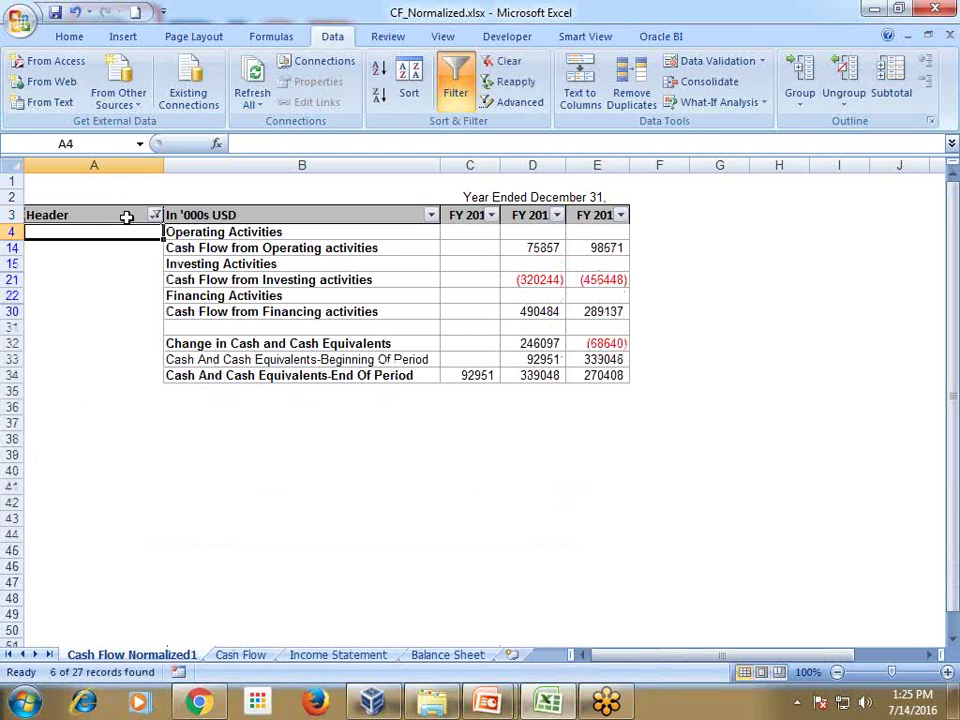
type("Header")
key("ctrl+Return")
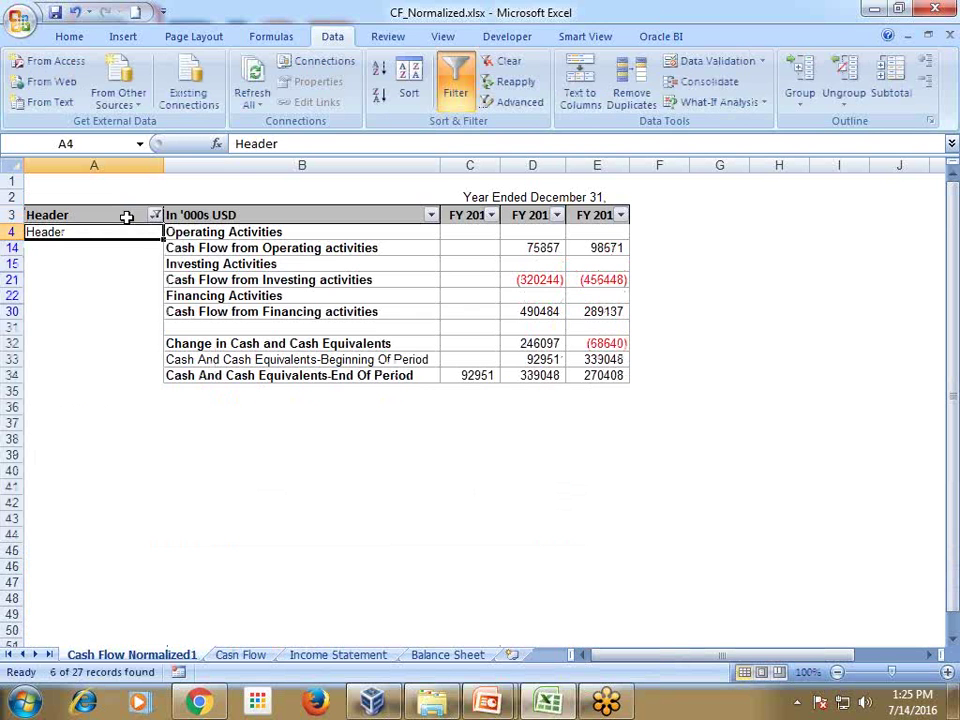
key("ctrl+c")
key("Down")
key("shift+Down")
key("shift+Down")
key("shift+Down")
key("shift+Down")
key("shift+Down")
key("shift+Down")
key("shift+Down")
key("shift+Down")
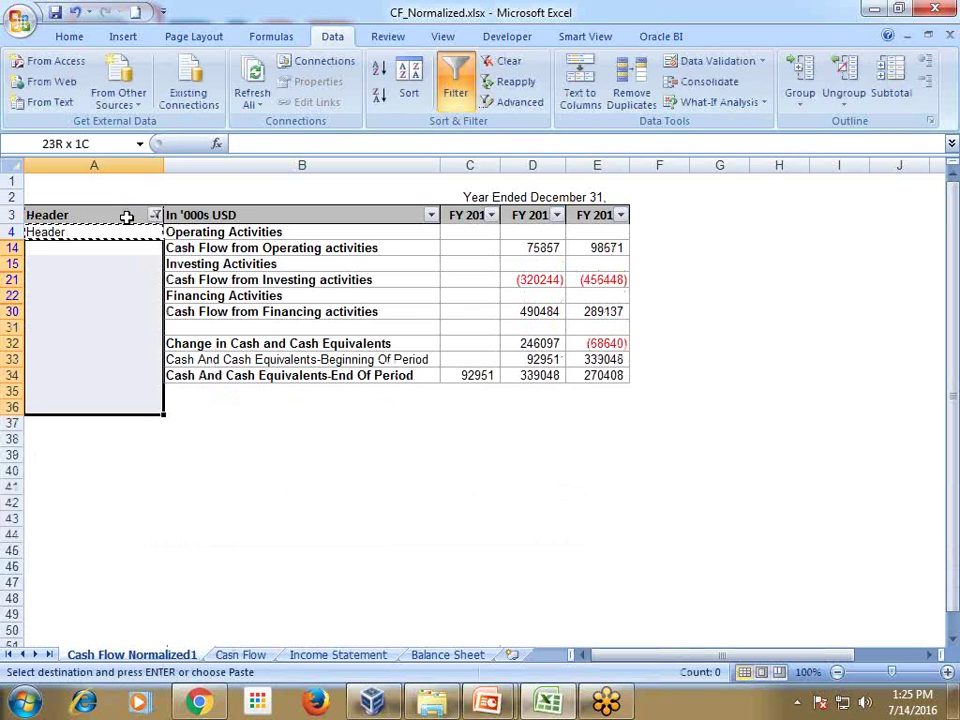
key("ctrl+v")
Rename the column A heading in A3 to "Cashflow Type".
left_click(127, 217)
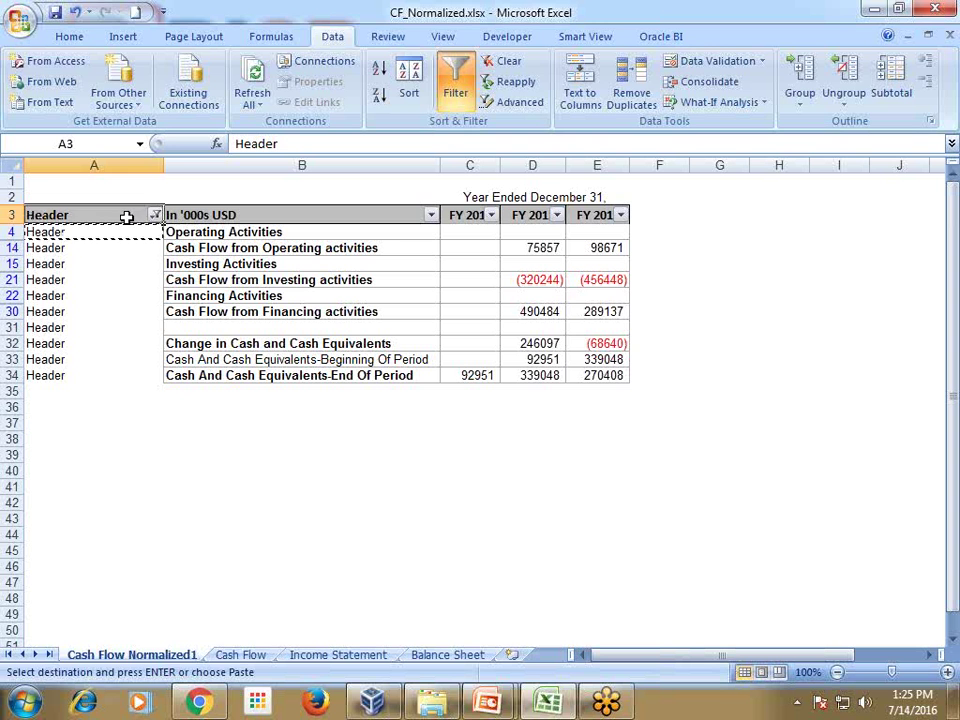
type("Cashflow Type")
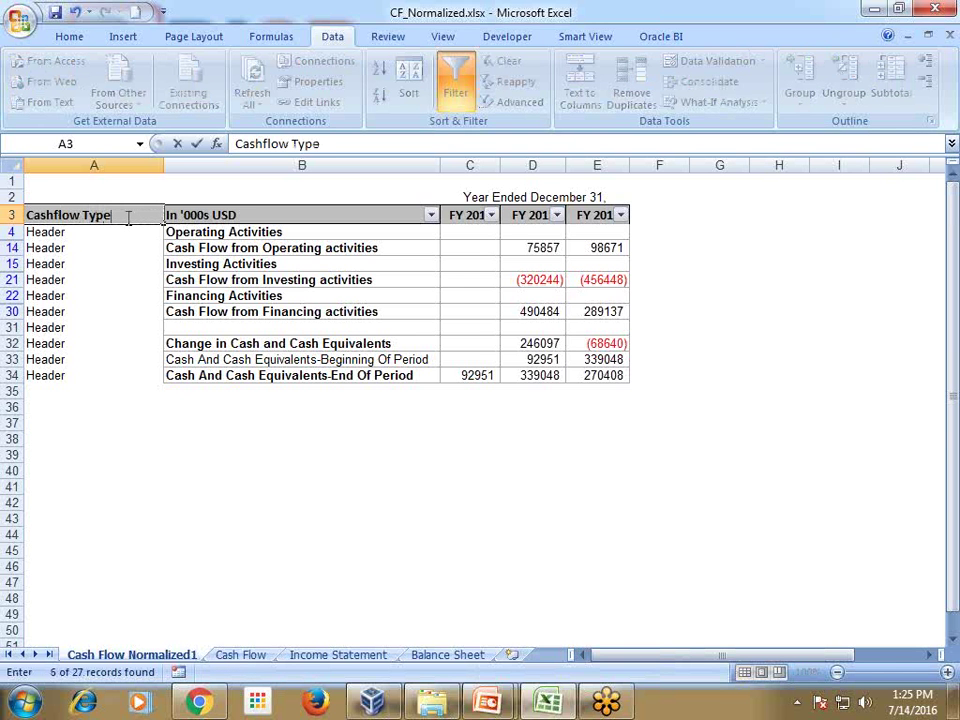
key("Return")
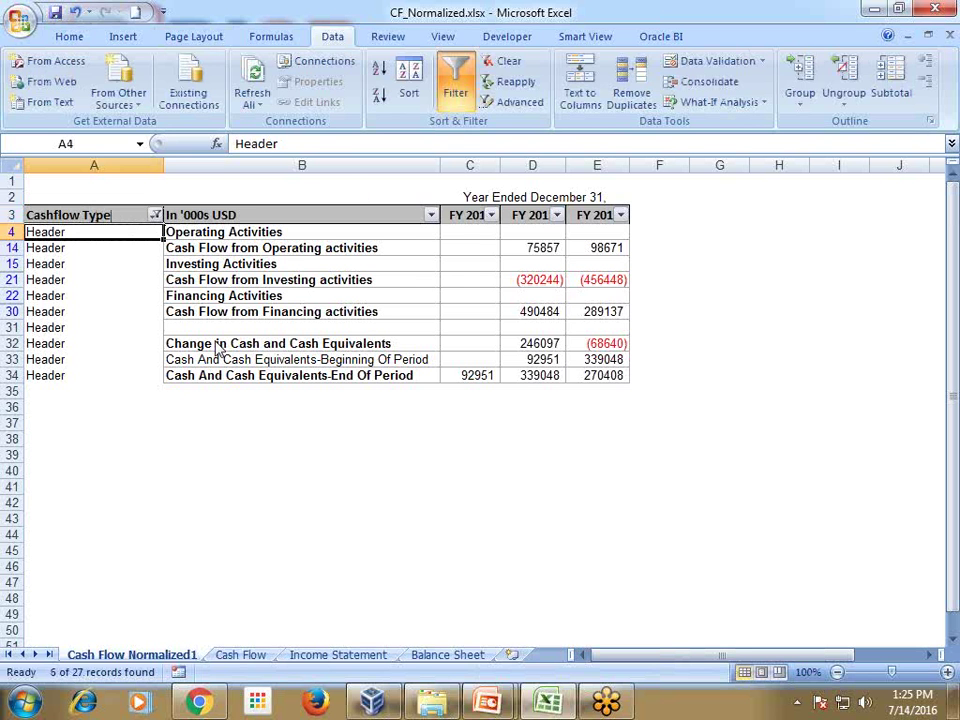
Copy the path of the folder holding CF_Normalized.xlsx from the Save As dialog and leave the dialog without saving.
left_click(432, 702)
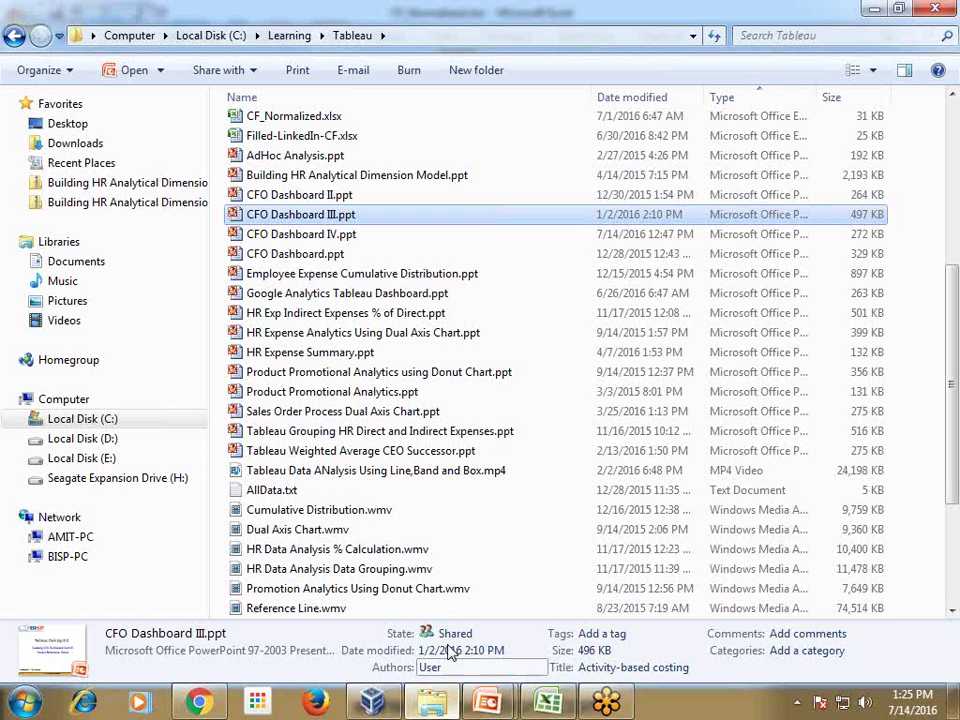
double_click(505, 14)
left_click(350, 37)
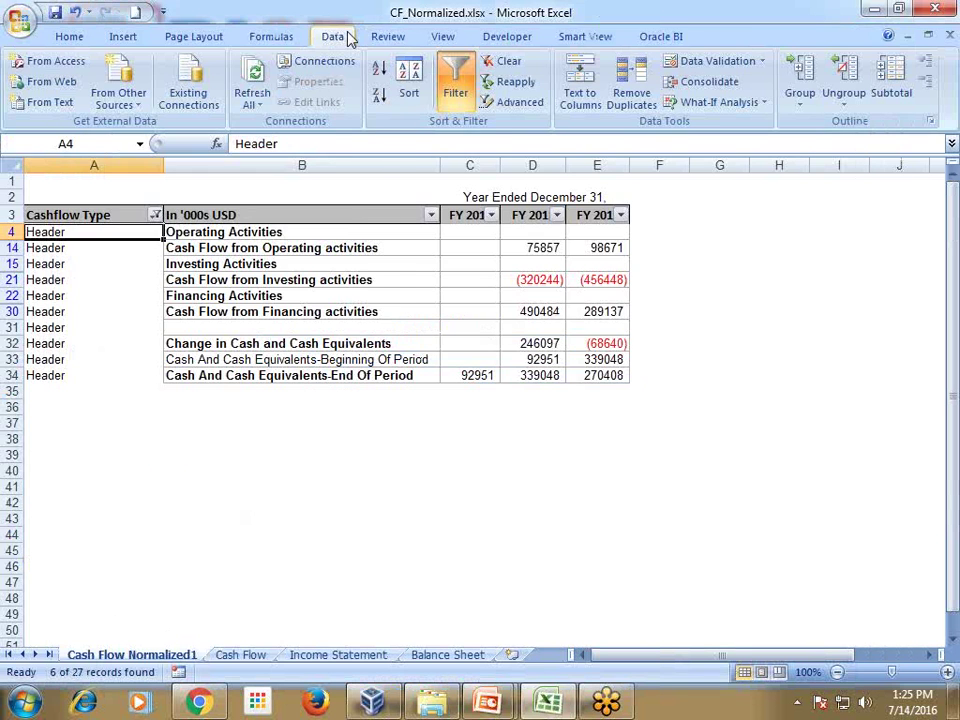
key("alt+f")
key("a")
left_click(517, 42)
key("ctrl+c")
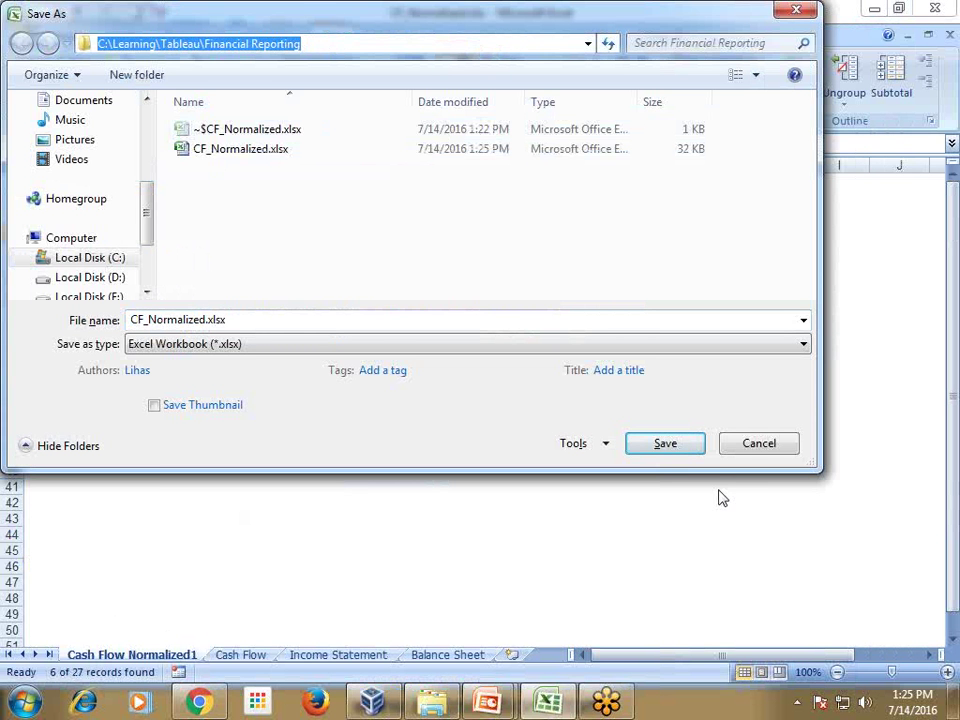
left_click(759, 450)
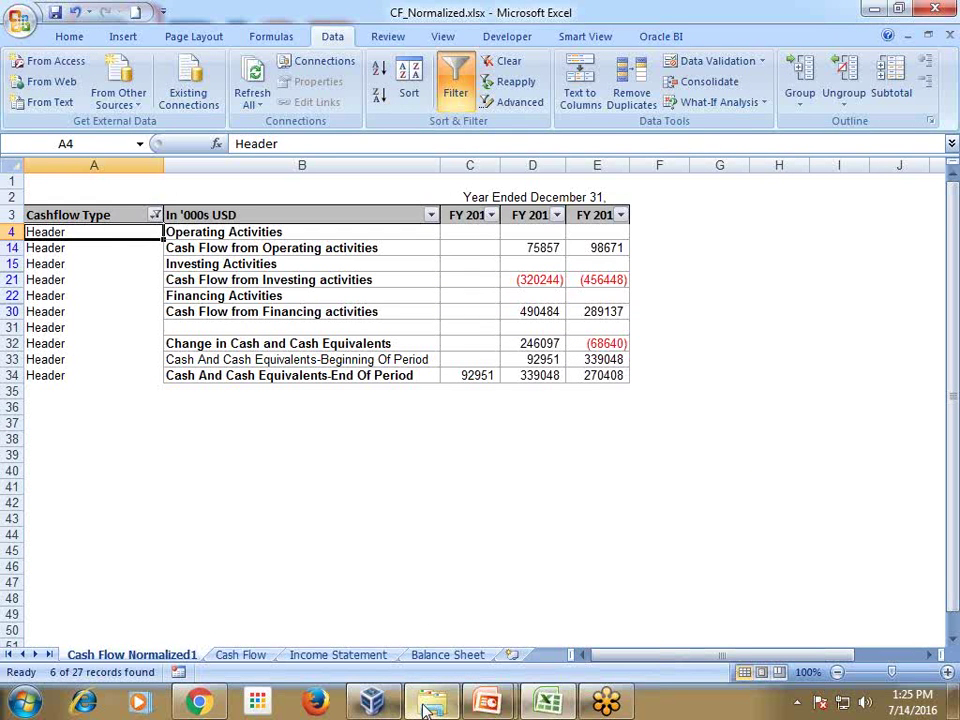
Switch to the Tableau virtual machine and open the VBOXSVR network location in its file explorer.
mouse_move(433, 709)
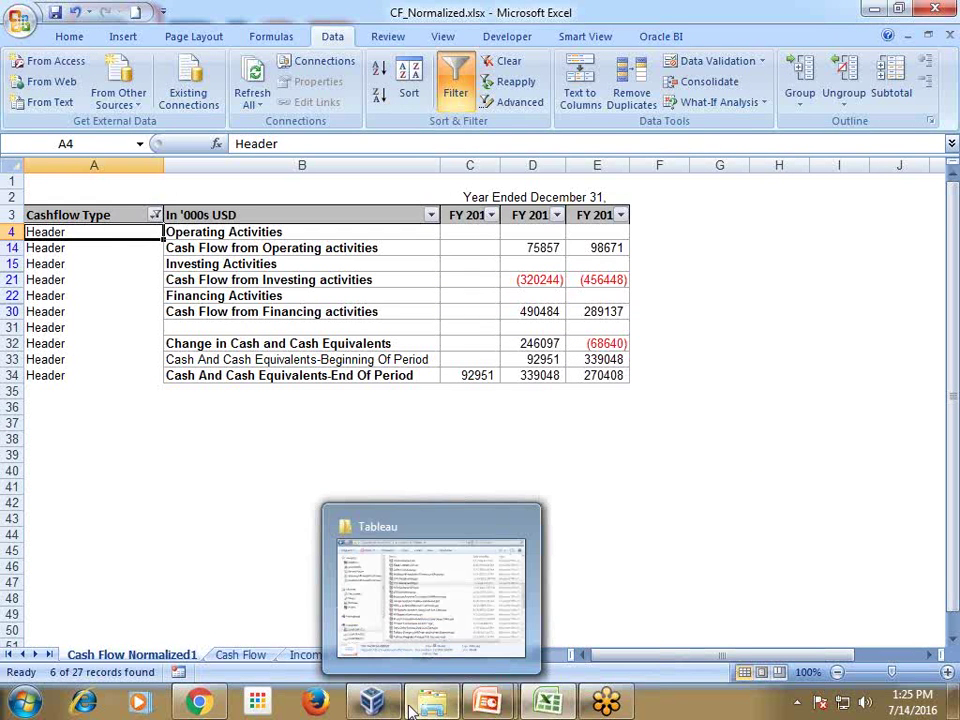
left_click(430, 595)
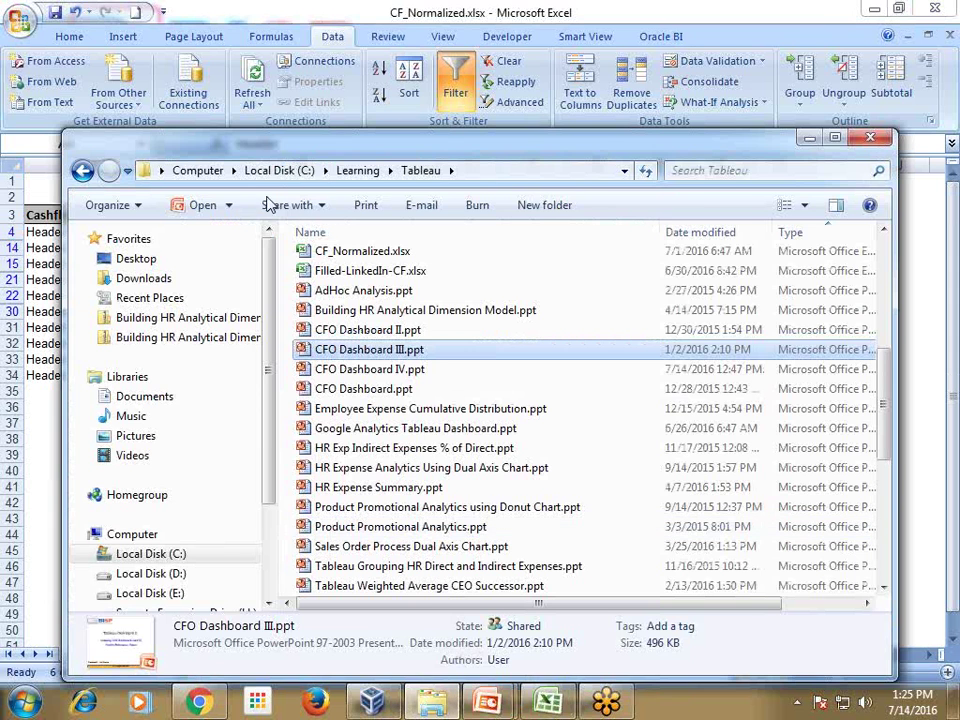
left_click(372, 704)
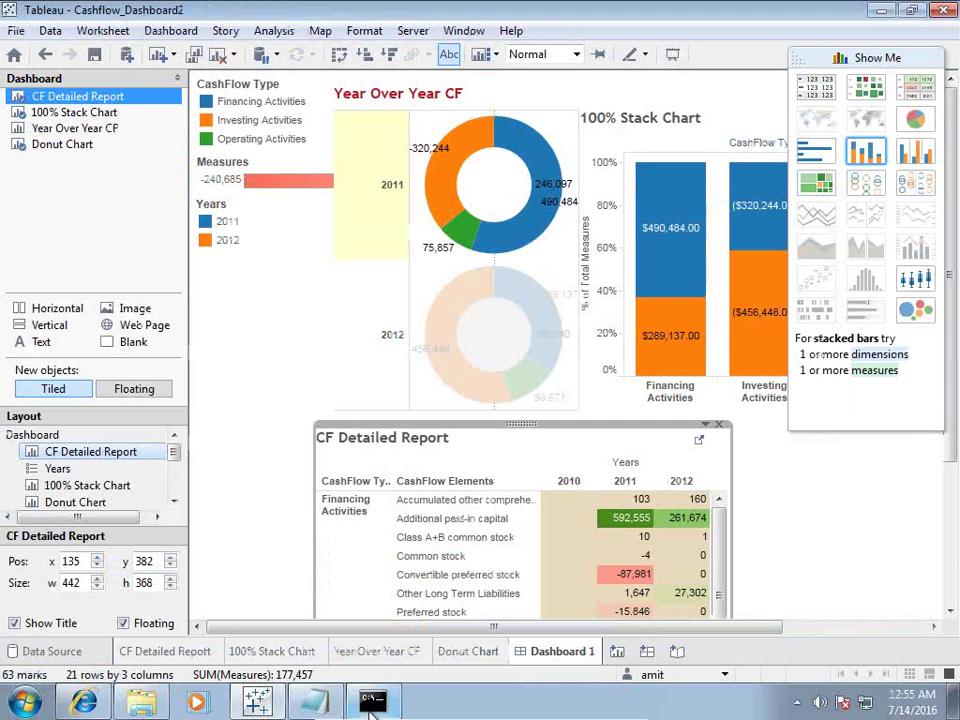
left_click(143, 706)
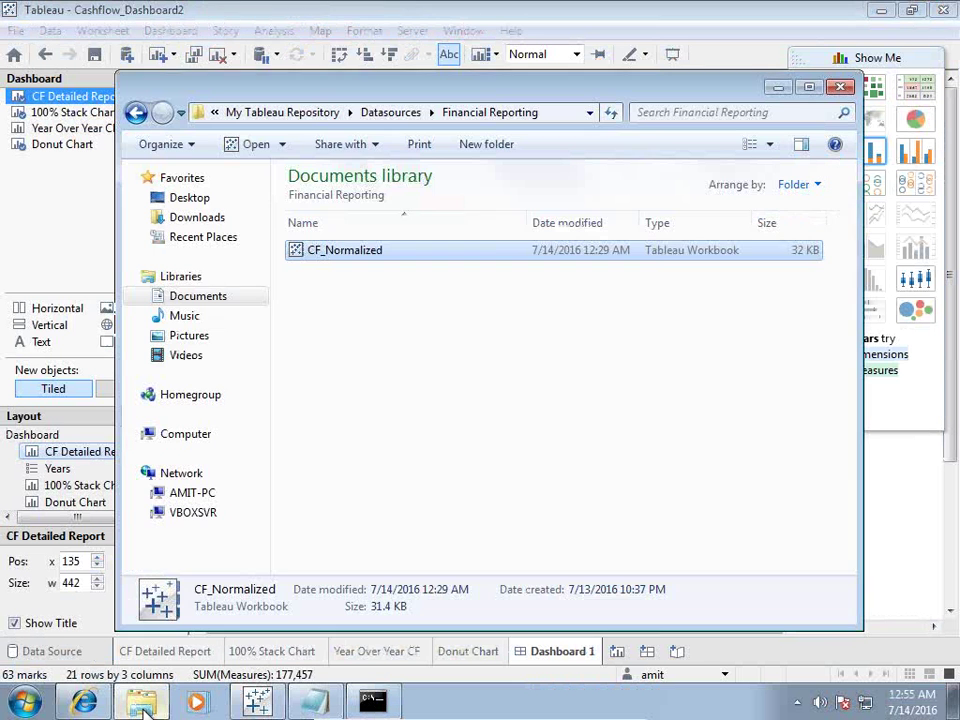
left_click(205, 513)
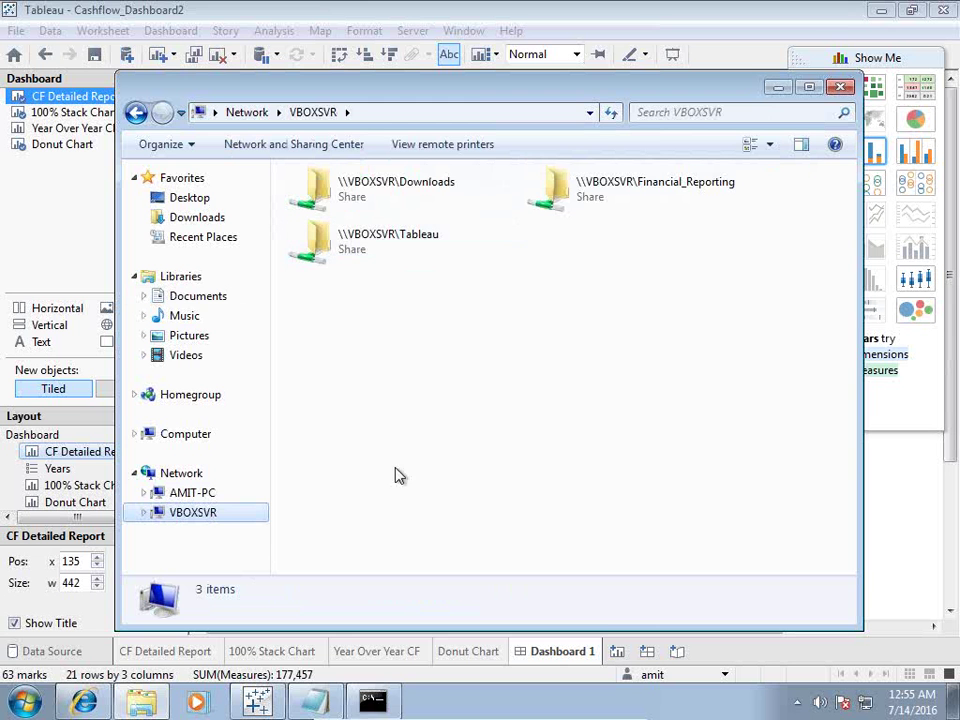
Open the virtual machine's settings and check the paths of its shared folders.
left_click(365, 710)
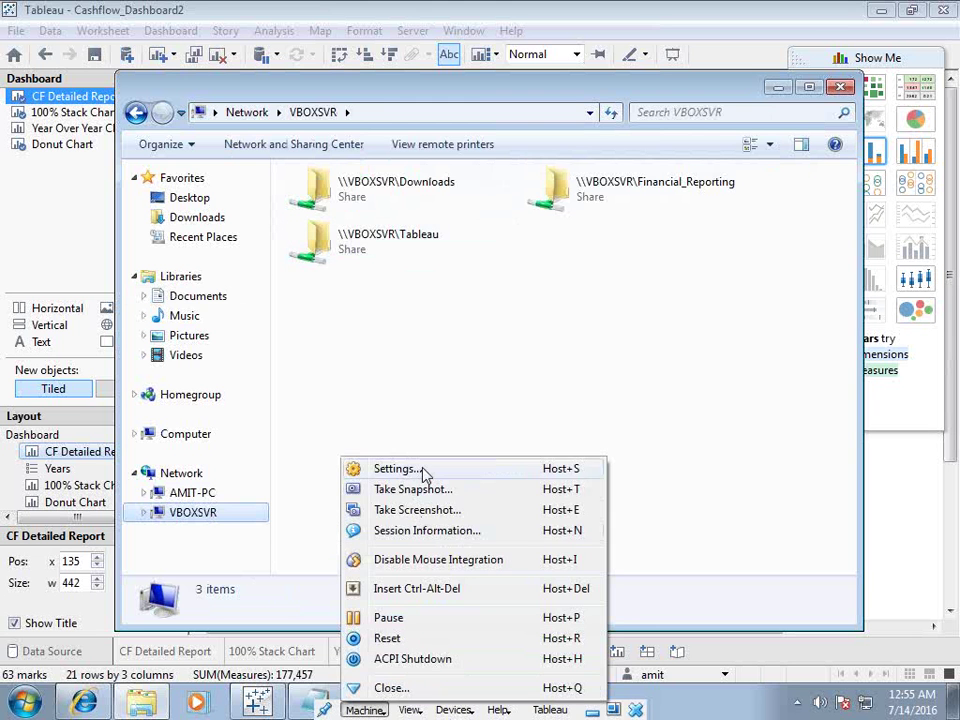
left_click(424, 469)
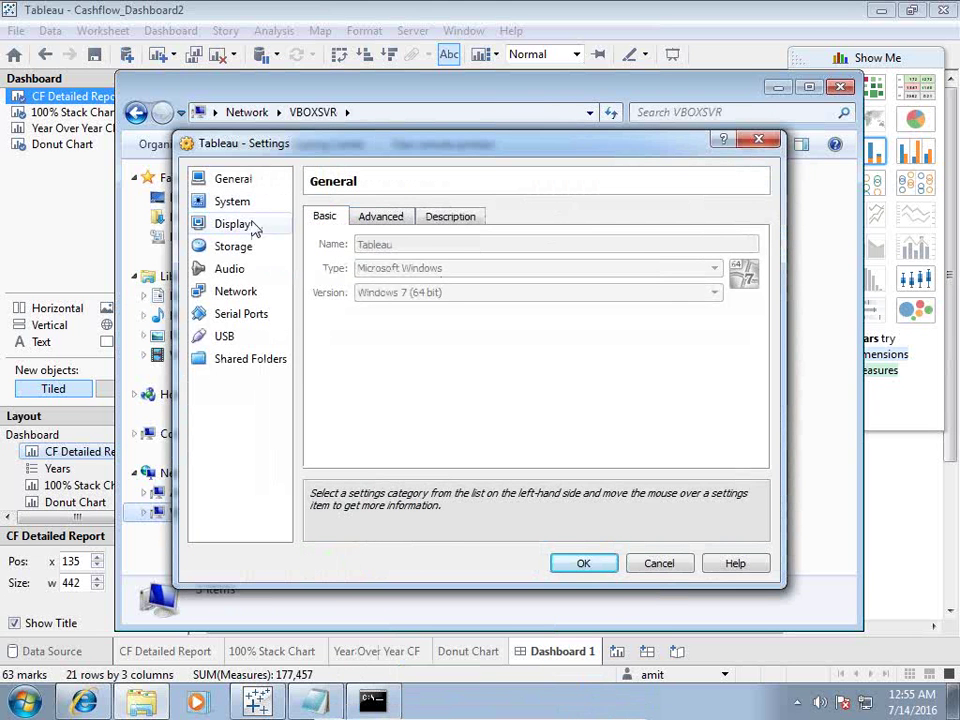
left_click(238, 360)
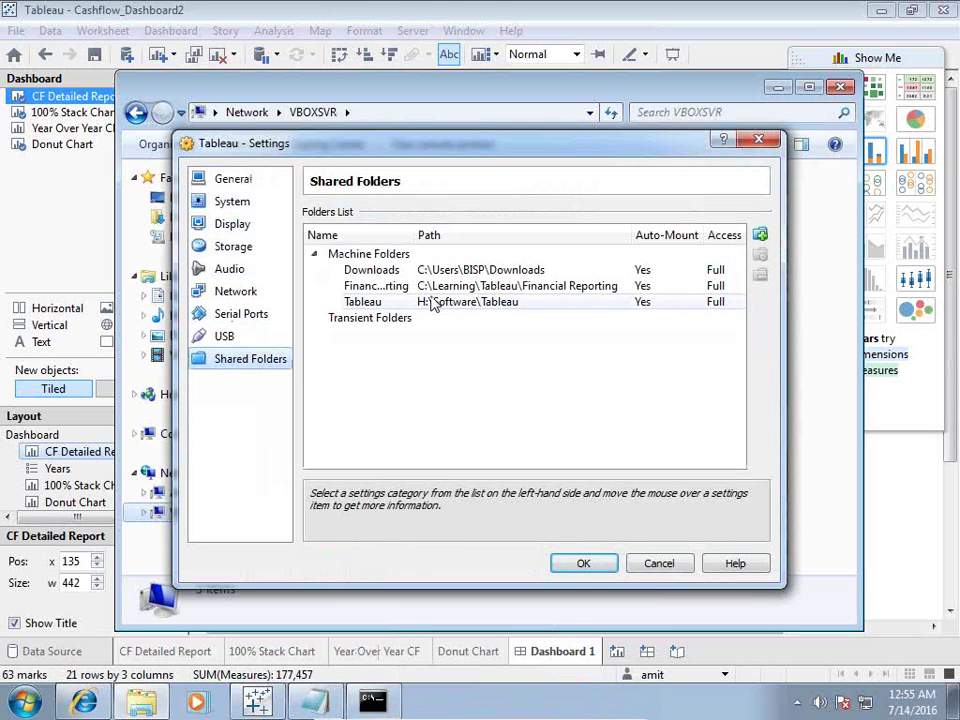
left_click(760, 237)
key("ctrl+v")
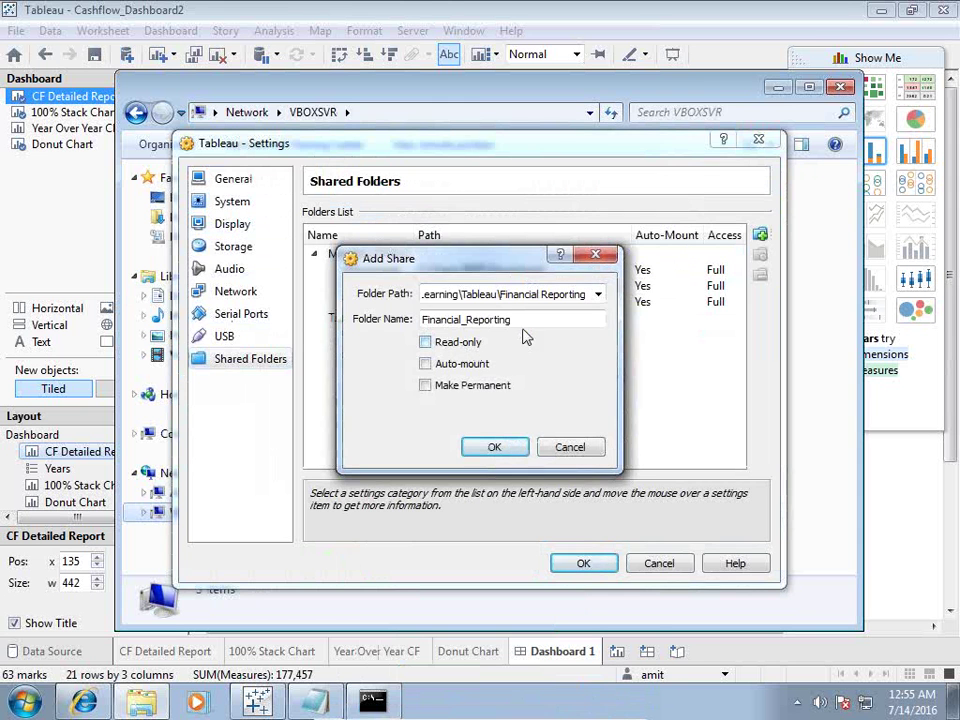
left_click_drag(505, 262, 562, 364)
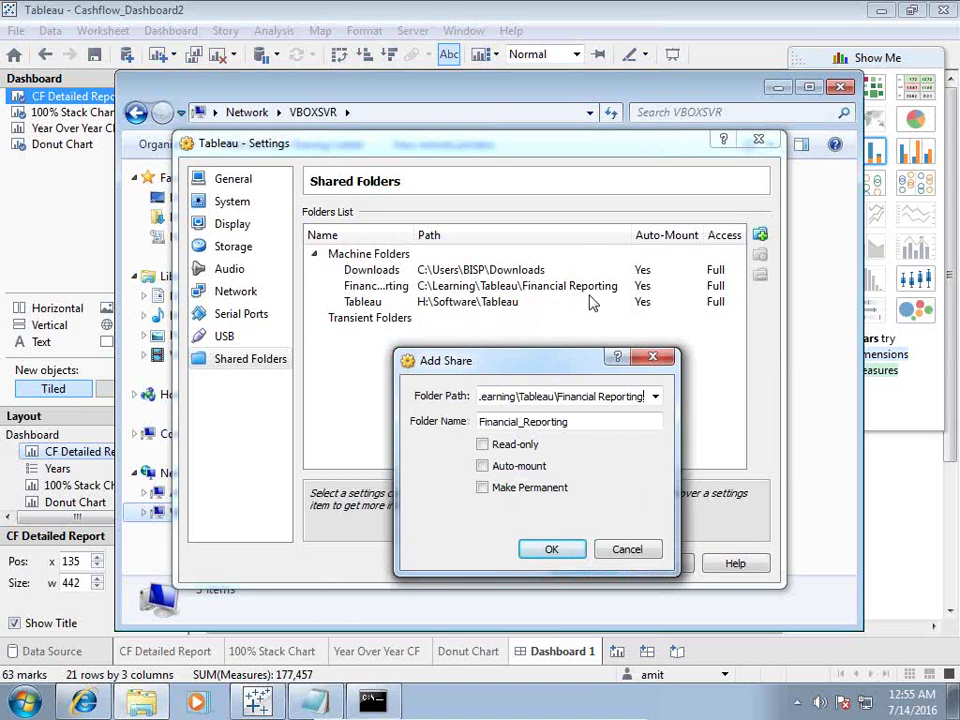
left_click(654, 551)
left_click(666, 570)
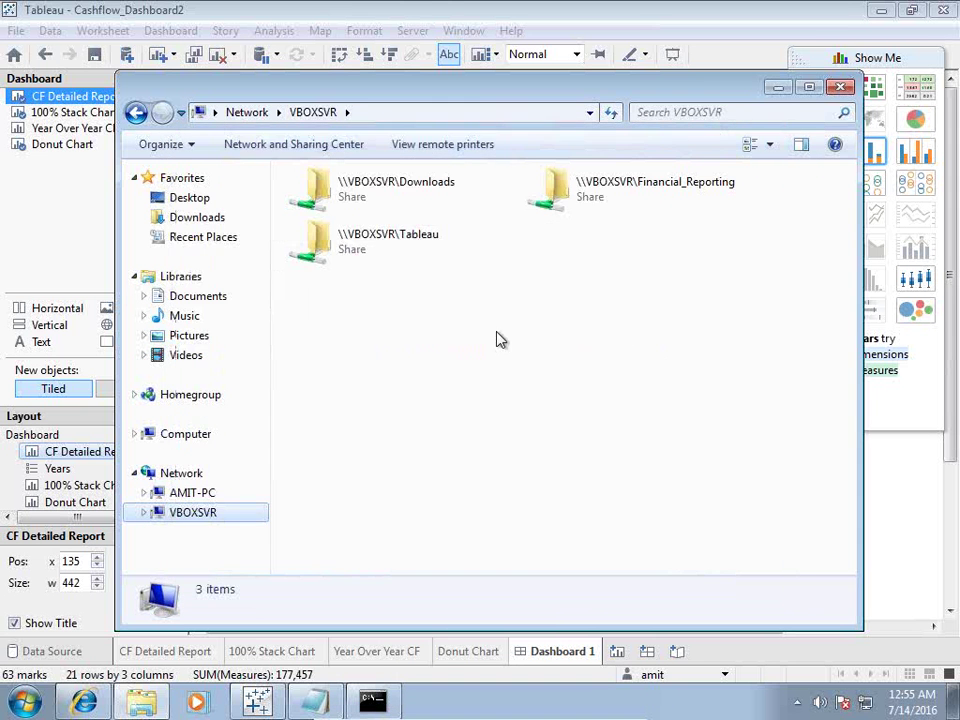
Open the Financial_Reporting share, sort its files by date modified and copy the CF_Normalized workbook.
double_click(634, 200)
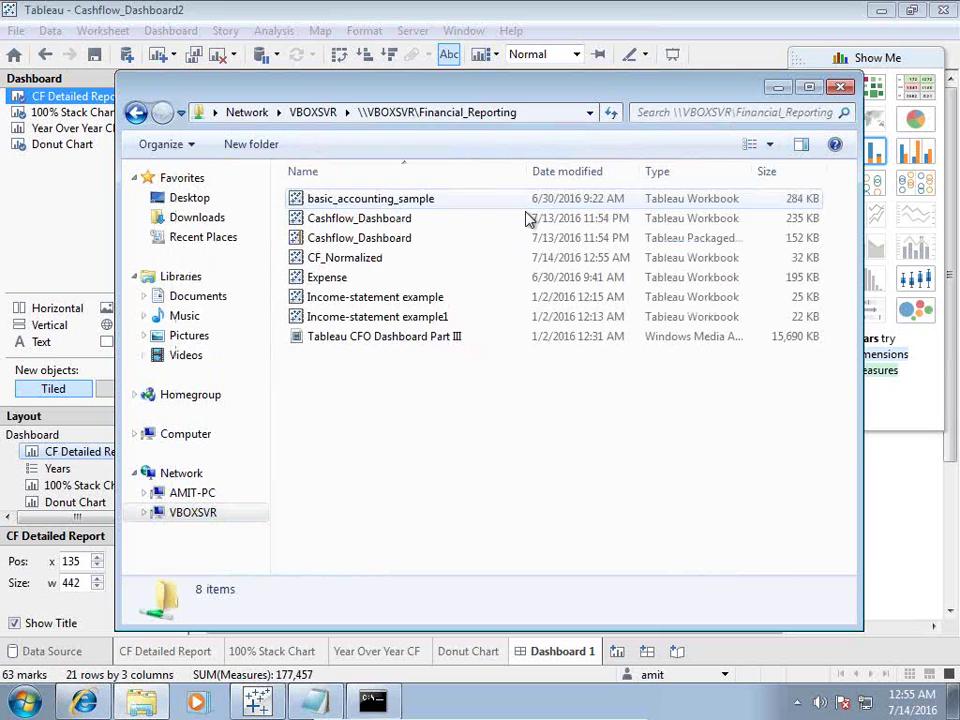
left_click(585, 172)
left_click(380, 200)
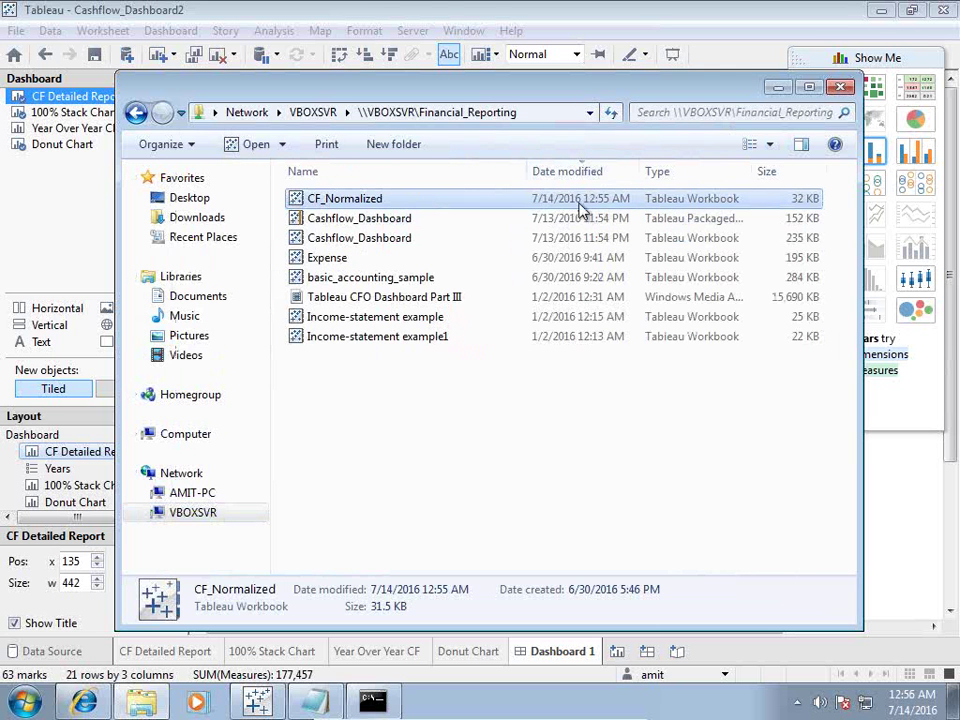
mouse_move(909, 693)
key("Escape")
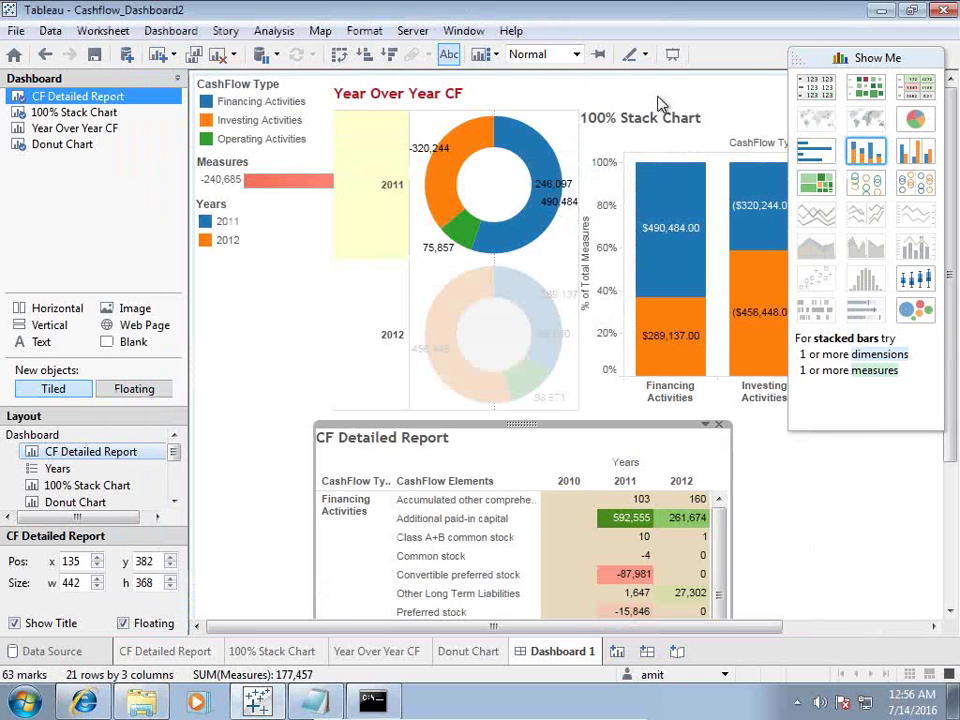
Move the Show Me palette off the stack chart and close Cashflow_Dashboard2, saving its changes.
left_click_drag(904, 50, 905, 285)
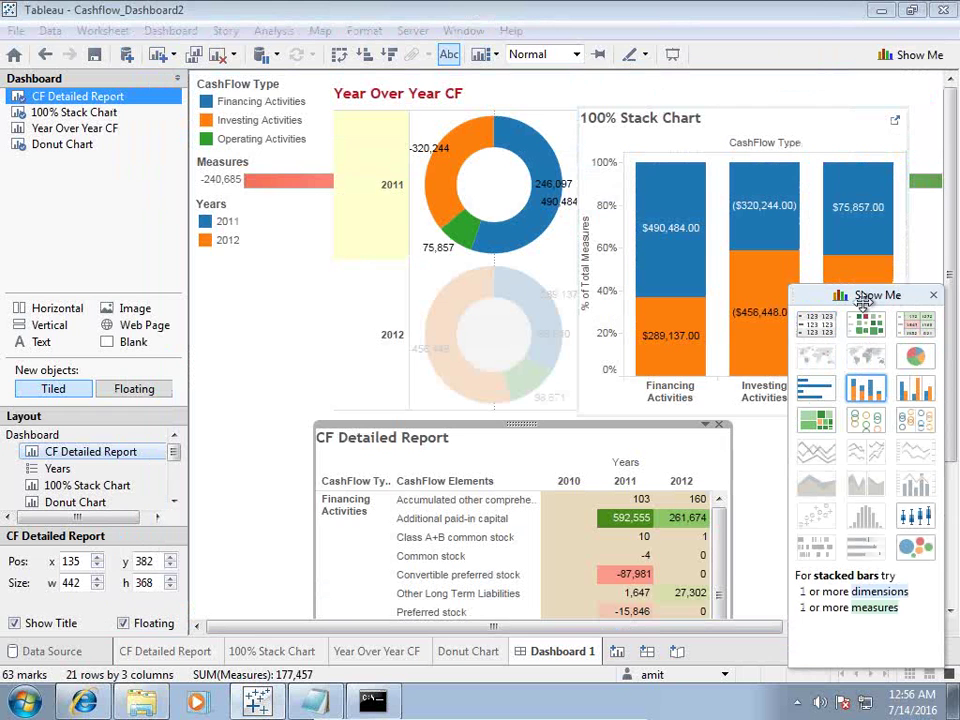
key("alt+F4")
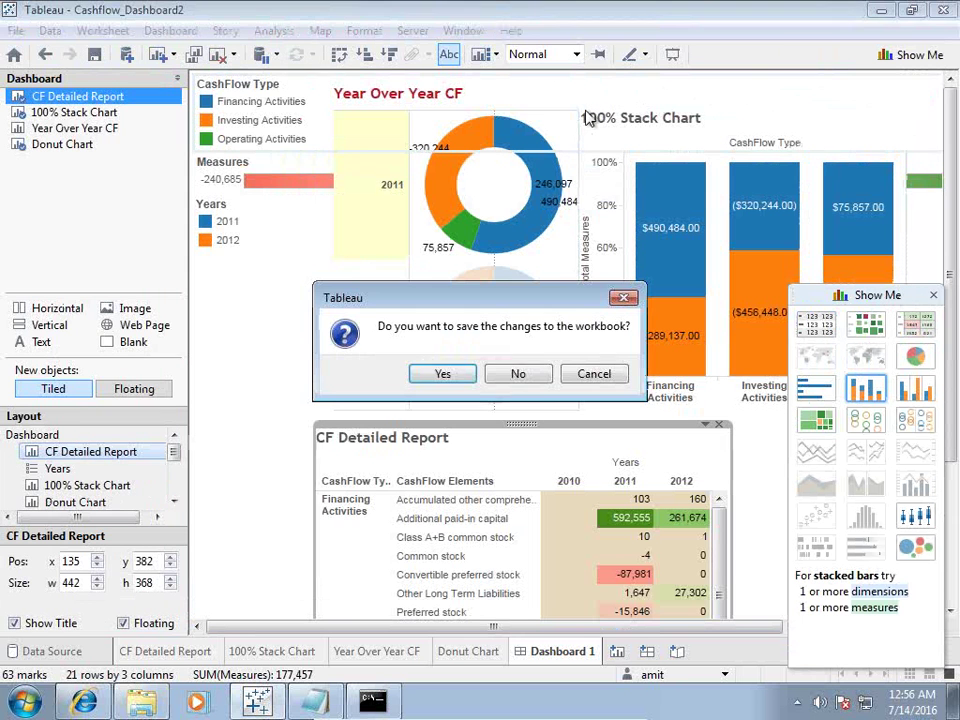
left_click(444, 376)
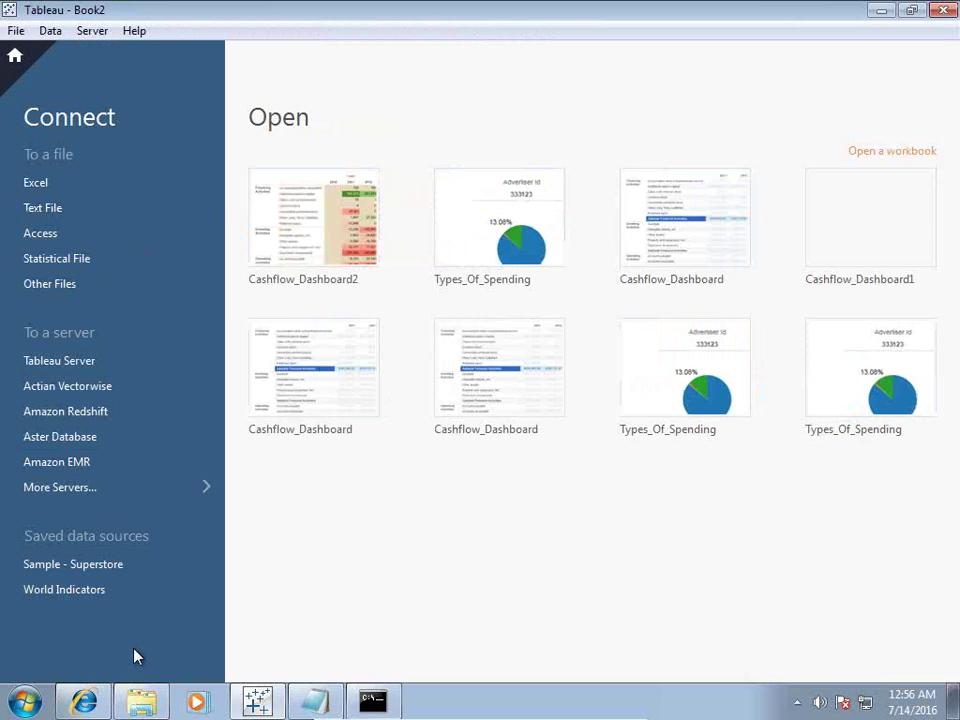
Paste CF_Normalized into the Financial Reporting folder under My Tableau Repository\Datasources, replacing the existing file.
left_click(141, 702)
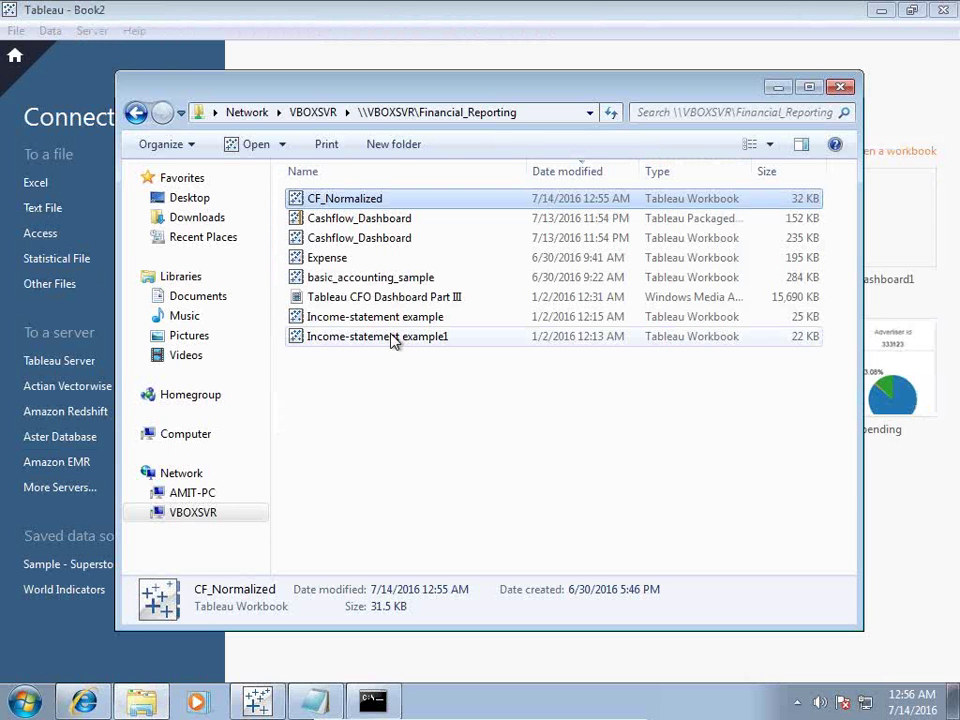
left_click(186, 434)
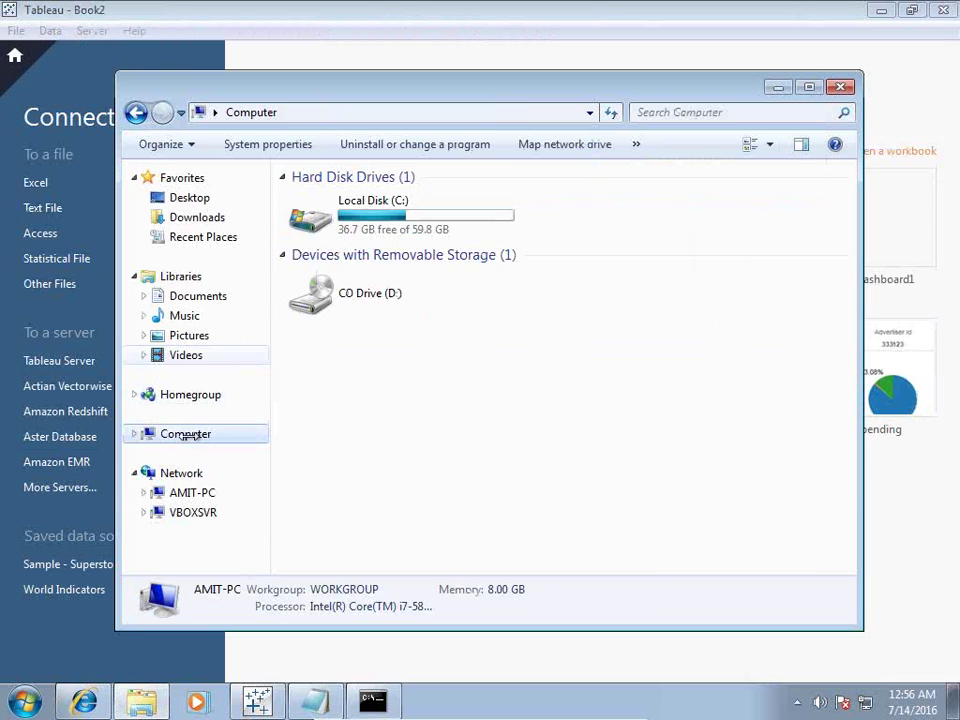
double_click(368, 229)
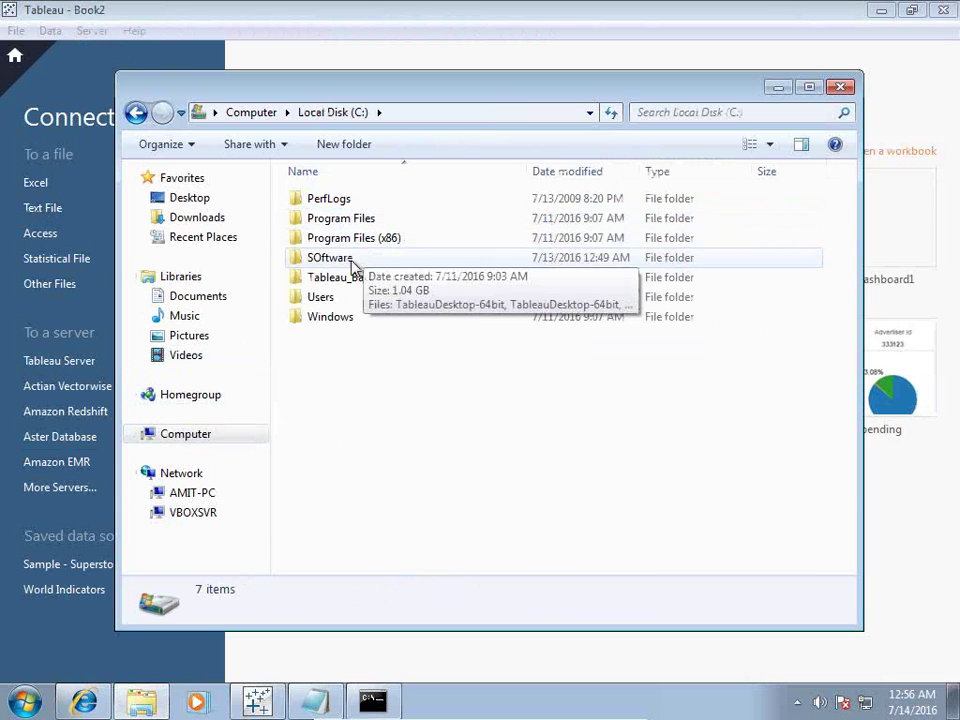
left_click(197, 297)
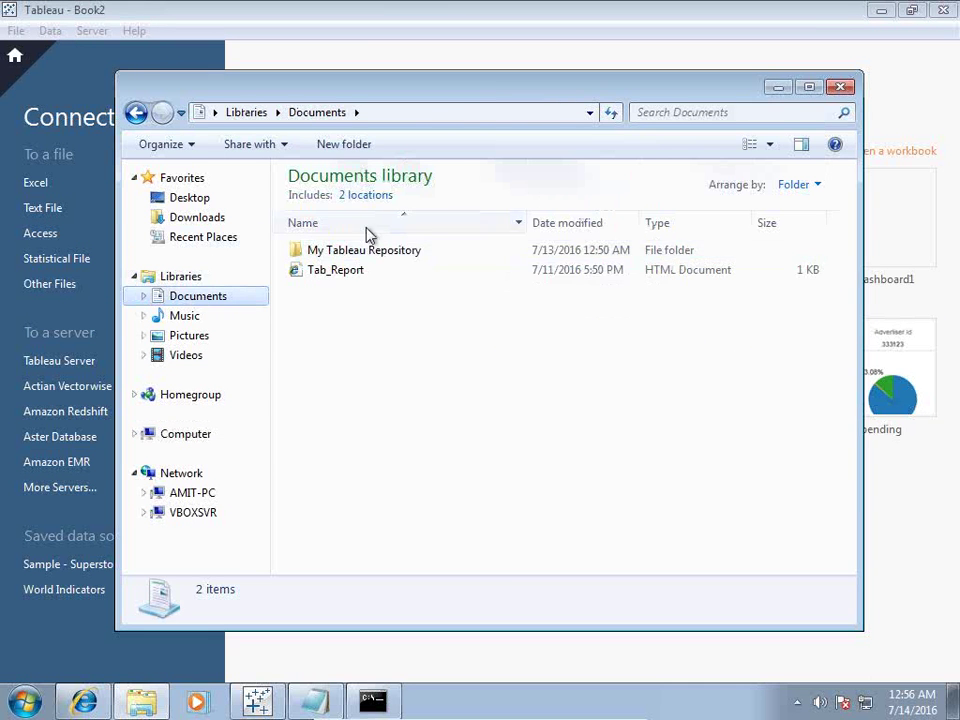
double_click(356, 252)
double_click(354, 288)
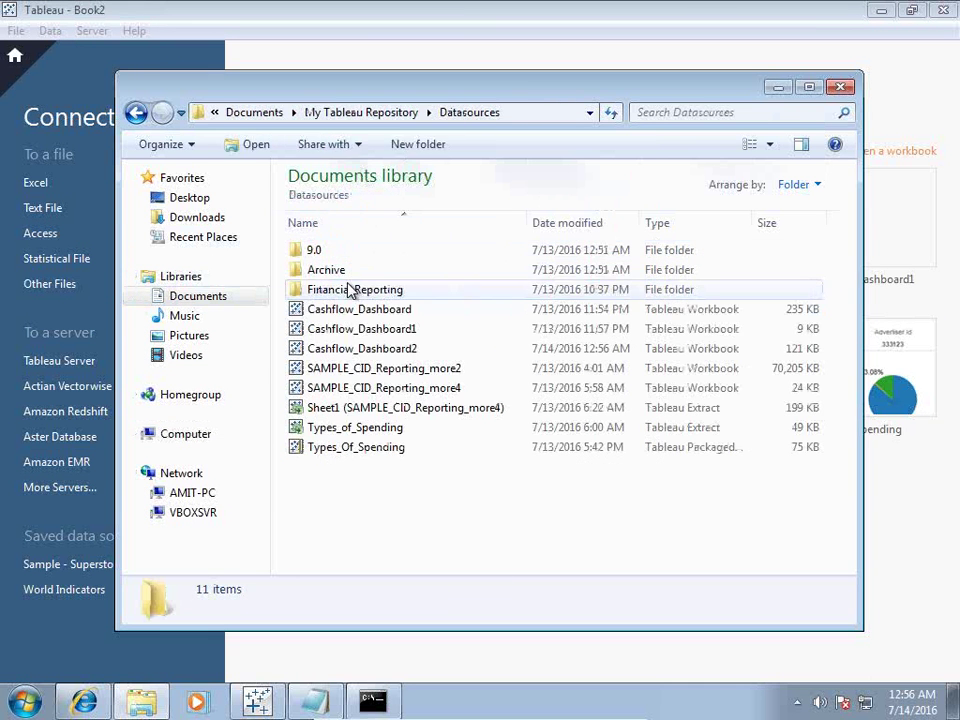
double_click(343, 287)
key("ctrl+v")
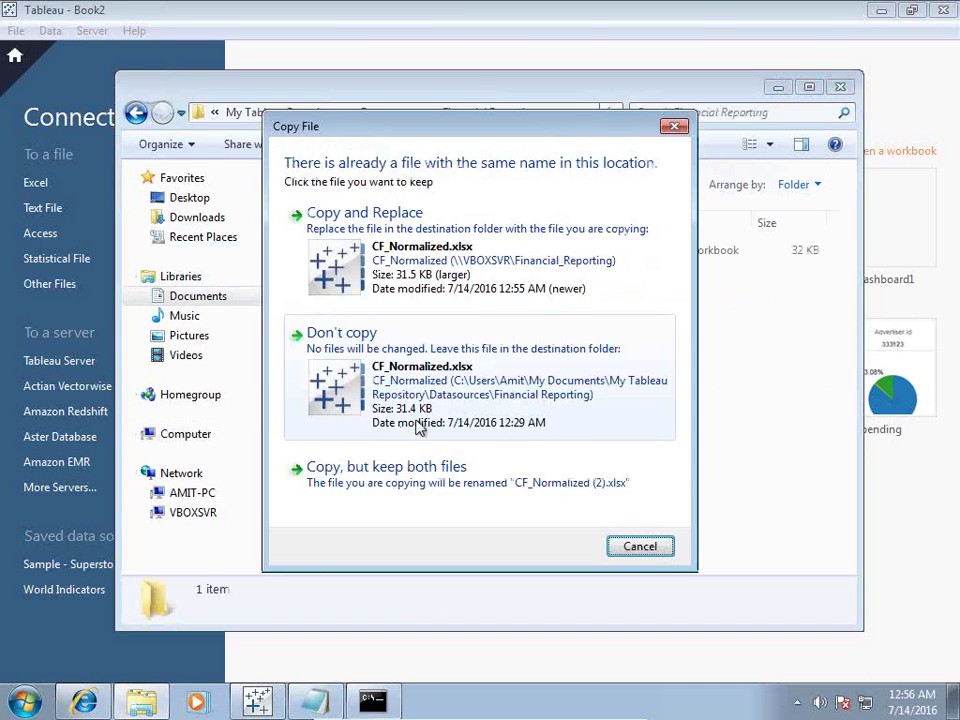
left_click(437, 290)
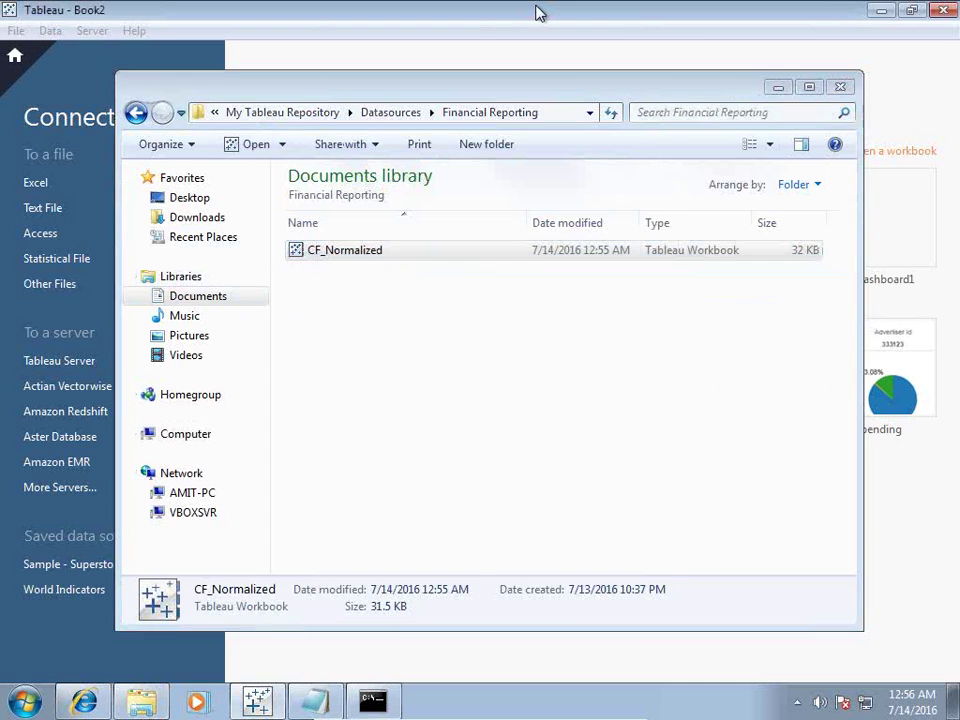
Connect Tableau to the CF_Normalized Excel workbook and add the Cash Flow Normalized1 sheet to the data source.
left_click(535, 12)
left_click(54, 184)
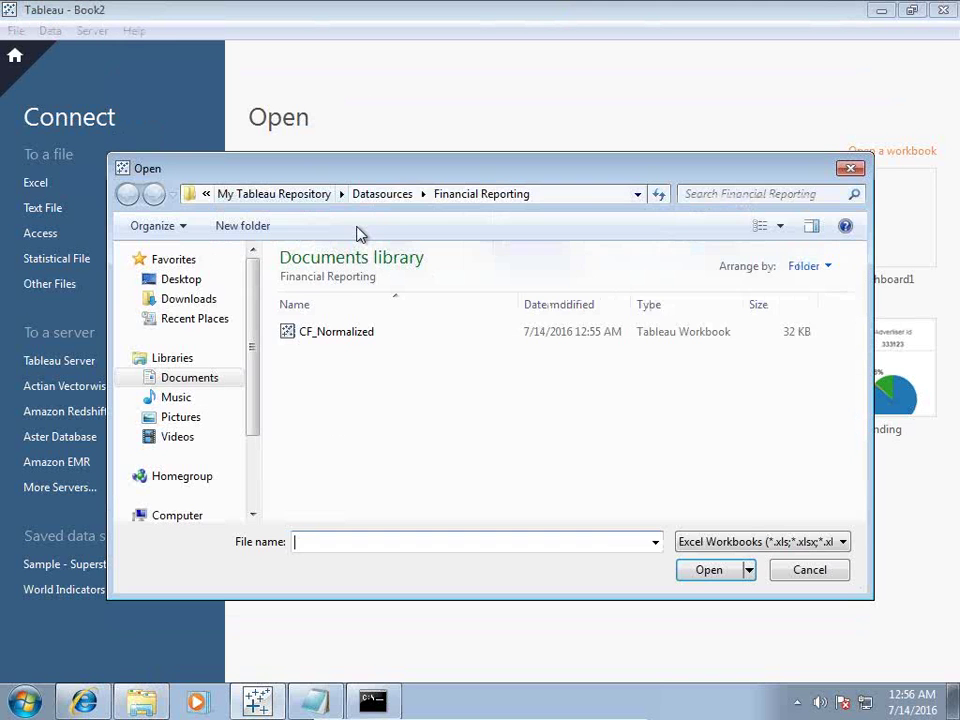
left_click(343, 332)
left_click(728, 571)
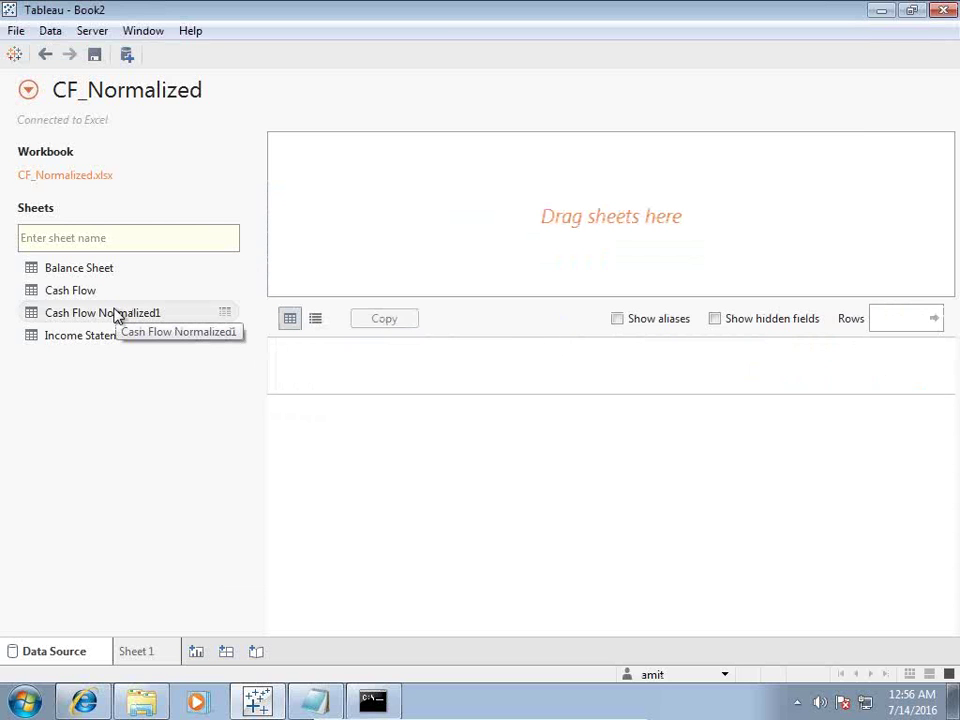
left_click_drag(115, 316, 392, 242)
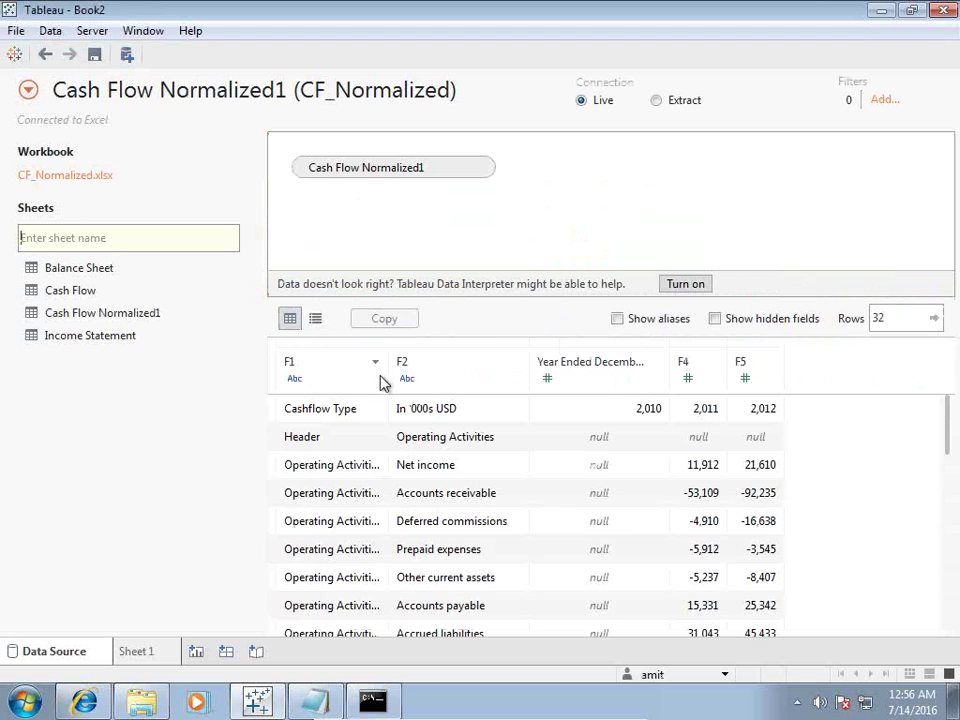
Rename field F1 as Cashflow Type and field F2 as Financial Elements in the data source grid.
left_click(375, 362)
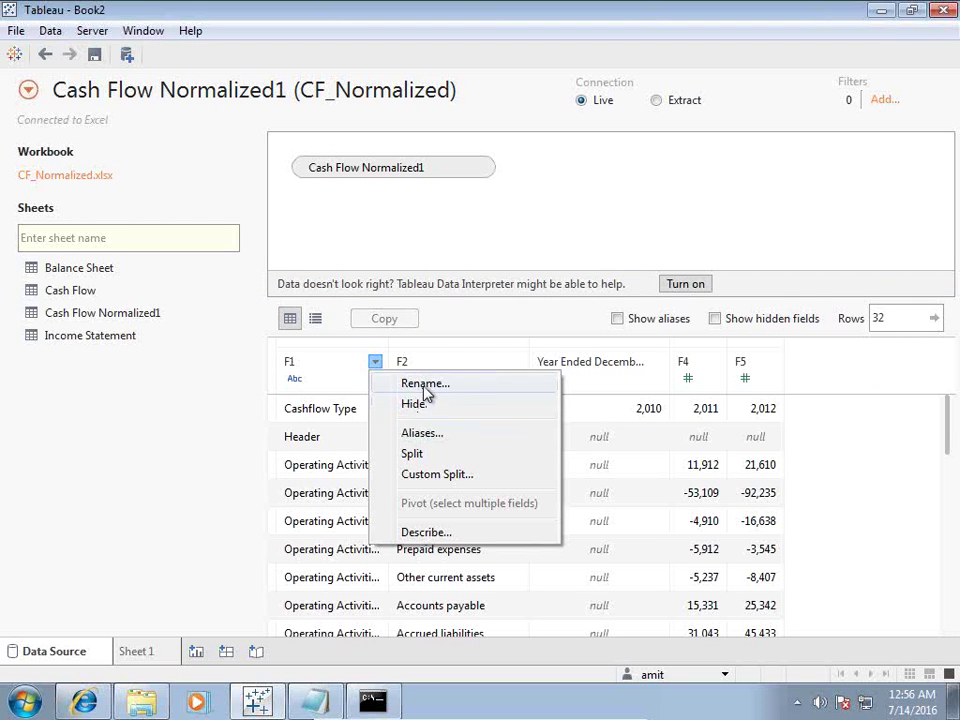
left_click(426, 386)
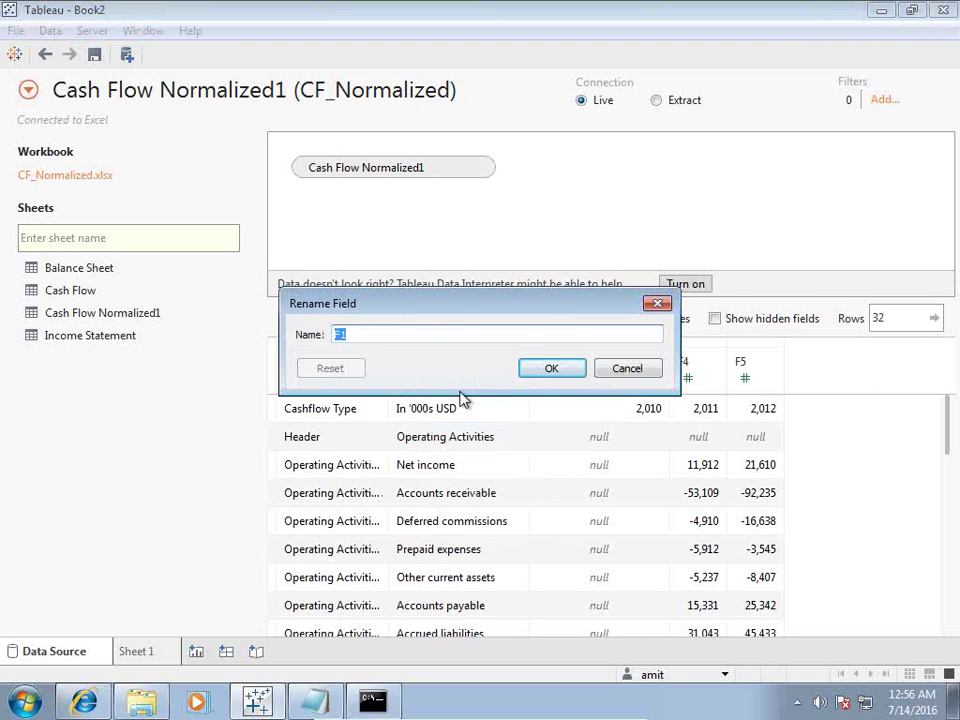
type("Cashflow Type")
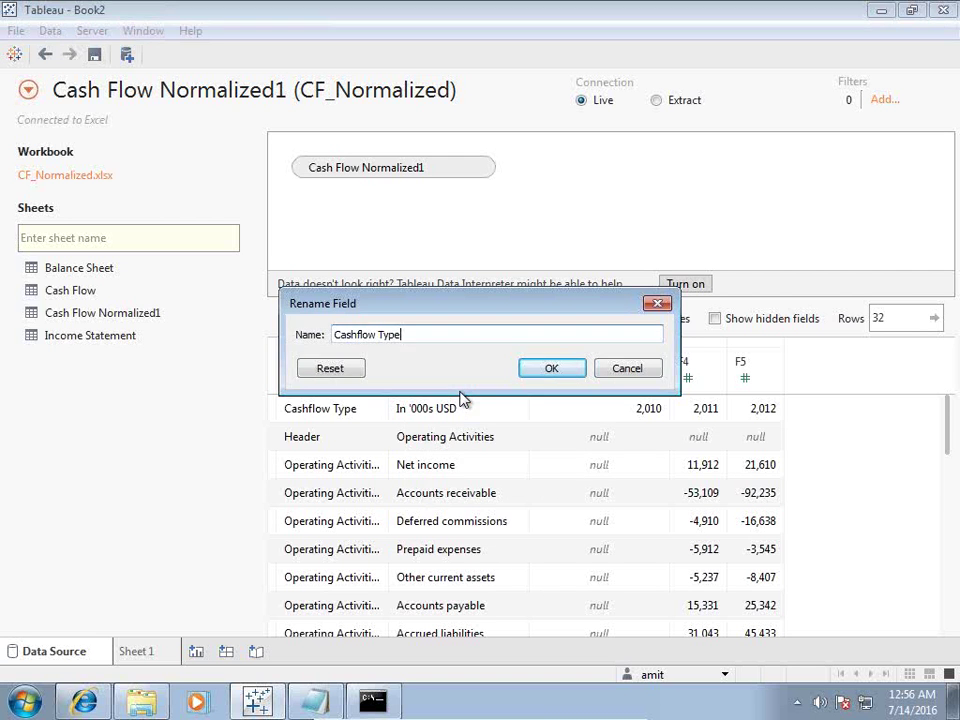
key("Return")
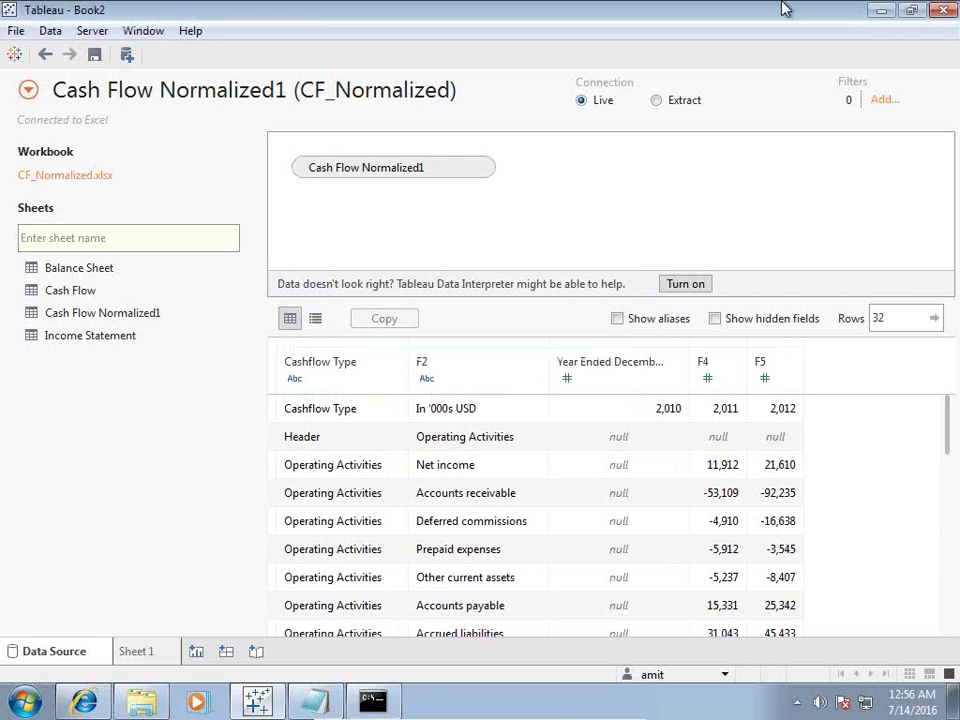
left_click(537, 364)
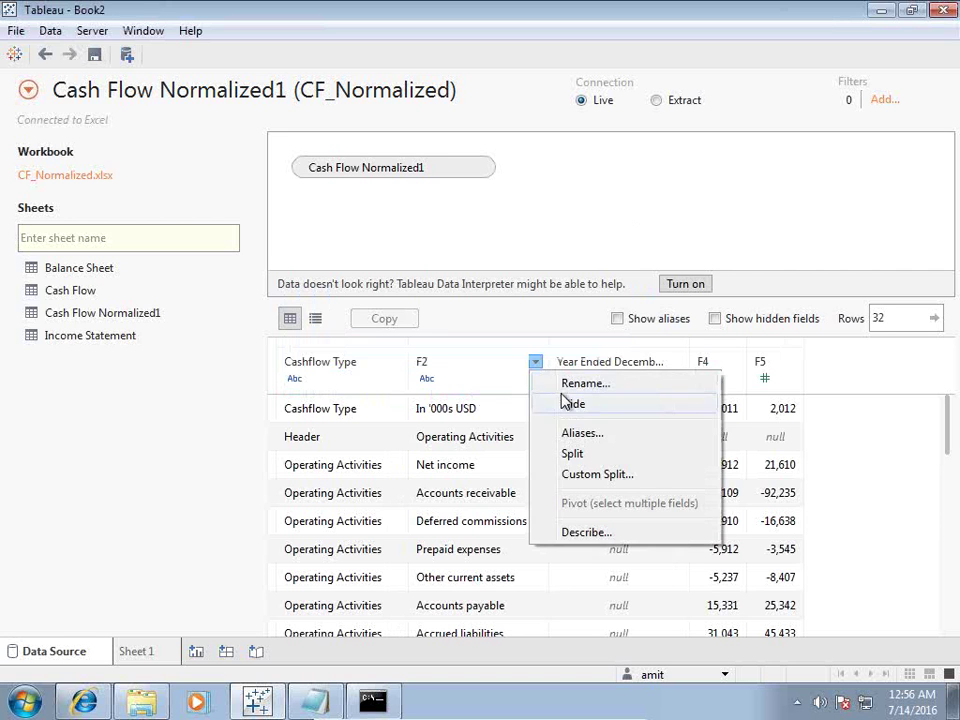
left_click(560, 383)
type("Elements")
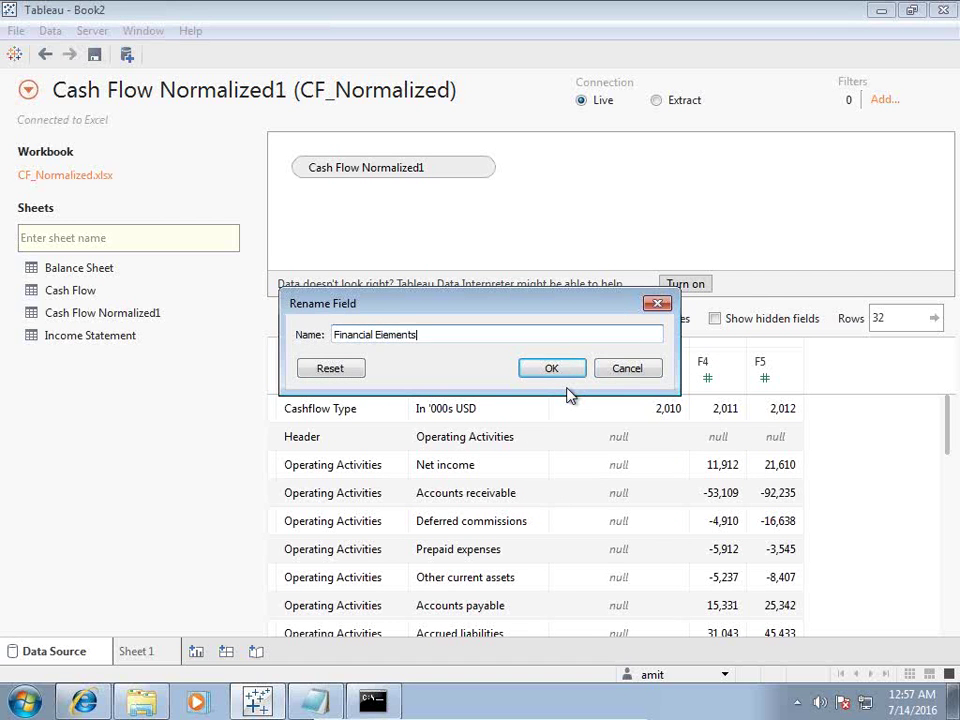
key("Return")
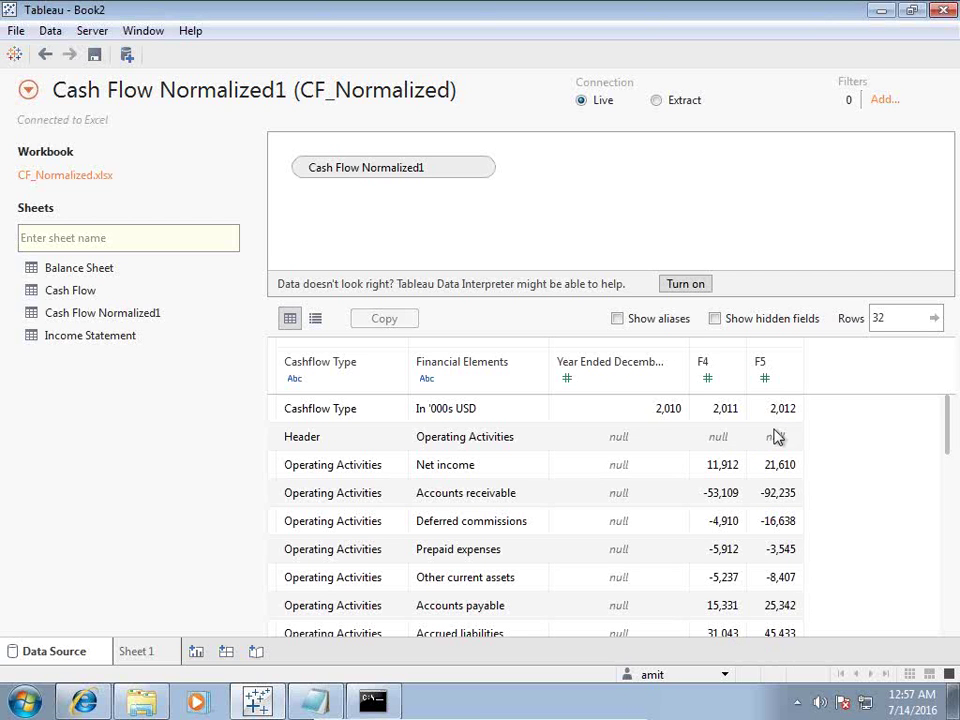
left_click(665, 376)
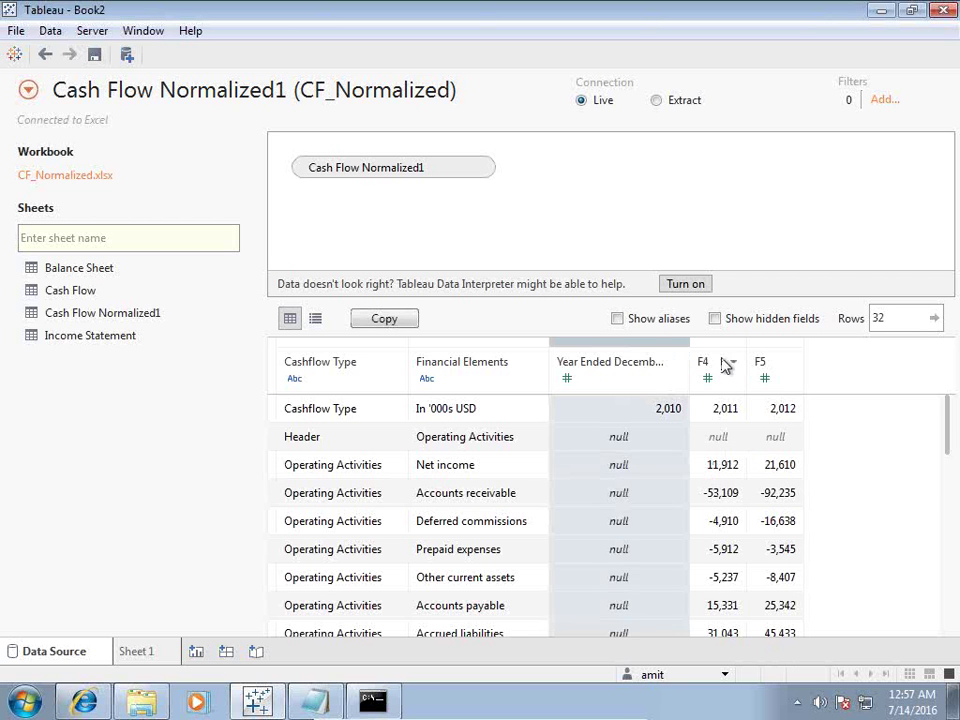
left_click(720, 354, "ctrl")
left_click(787, 361, "ctrl")
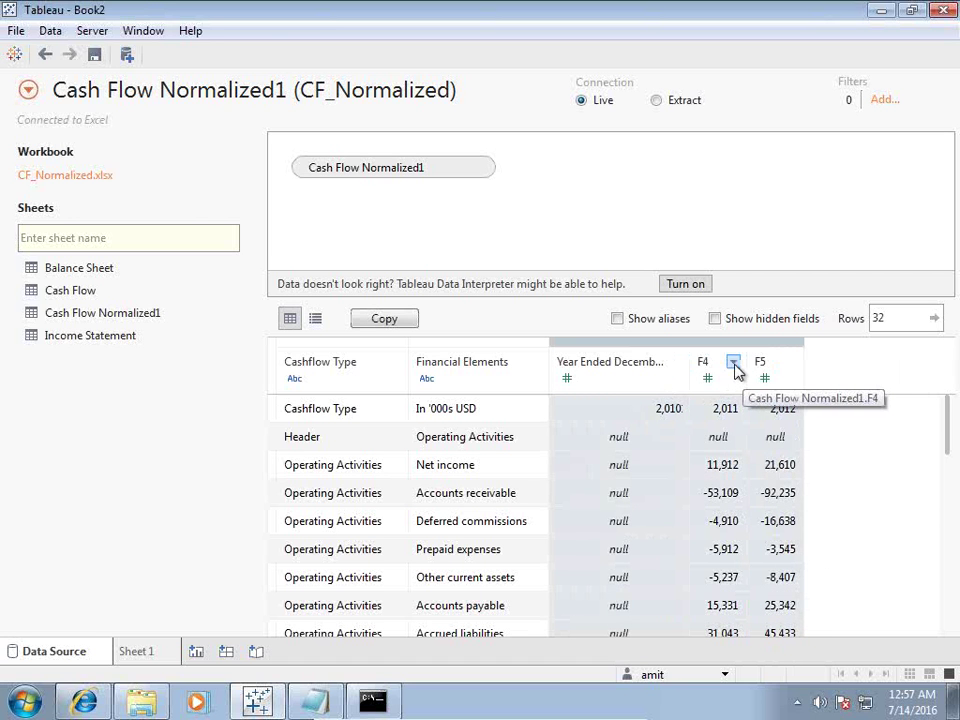
left_click(676, 362)
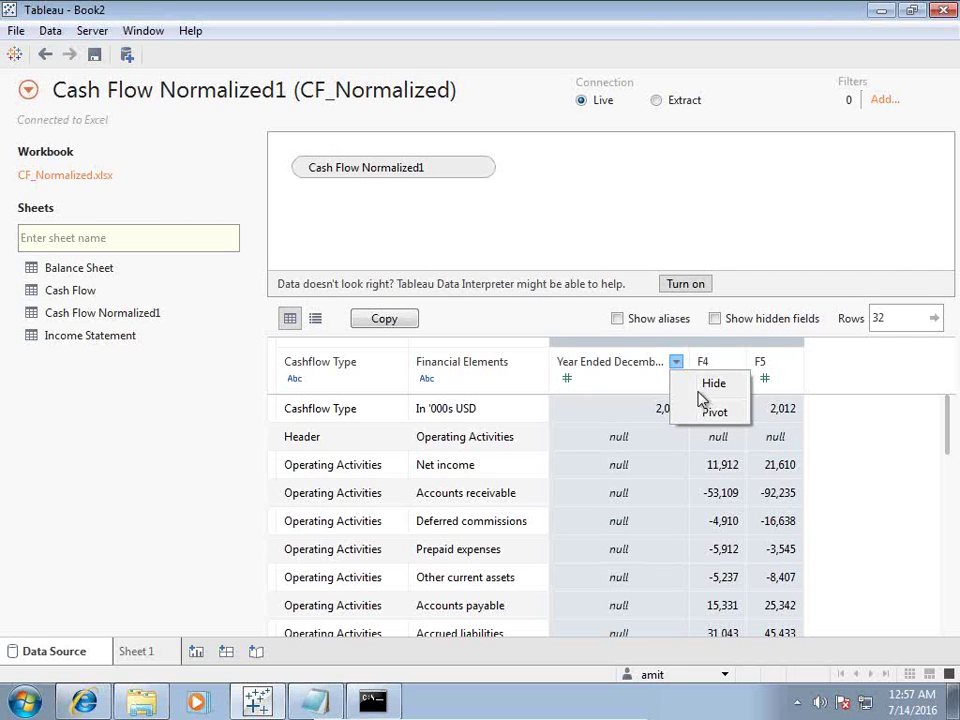
left_click(676, 363)
left_click(676, 363)
left_click(828, 446)
left_click(720, 362)
Rename the Year Ended December 31 field as 2010 and field F4 as 2011.
left_click(676, 362)
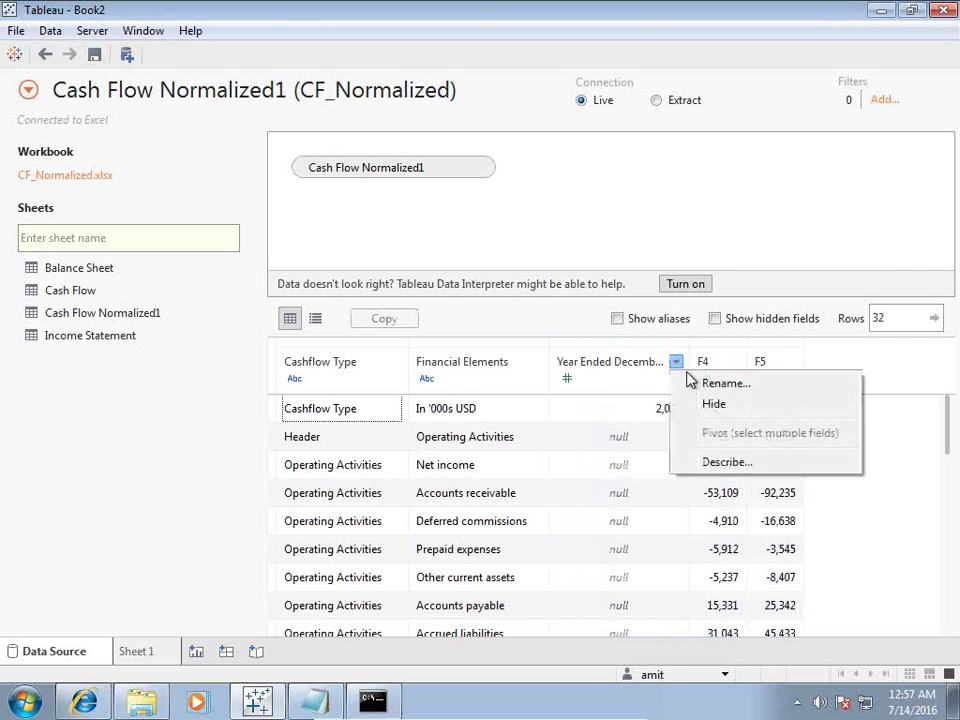
left_click(706, 386)
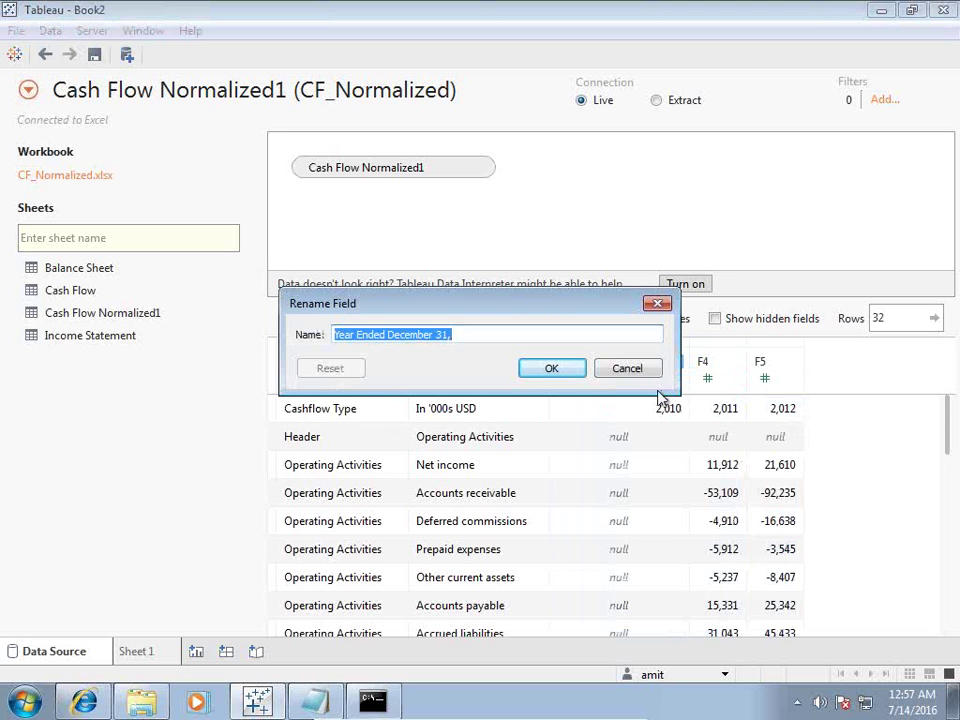
type("2010")
key("Return")
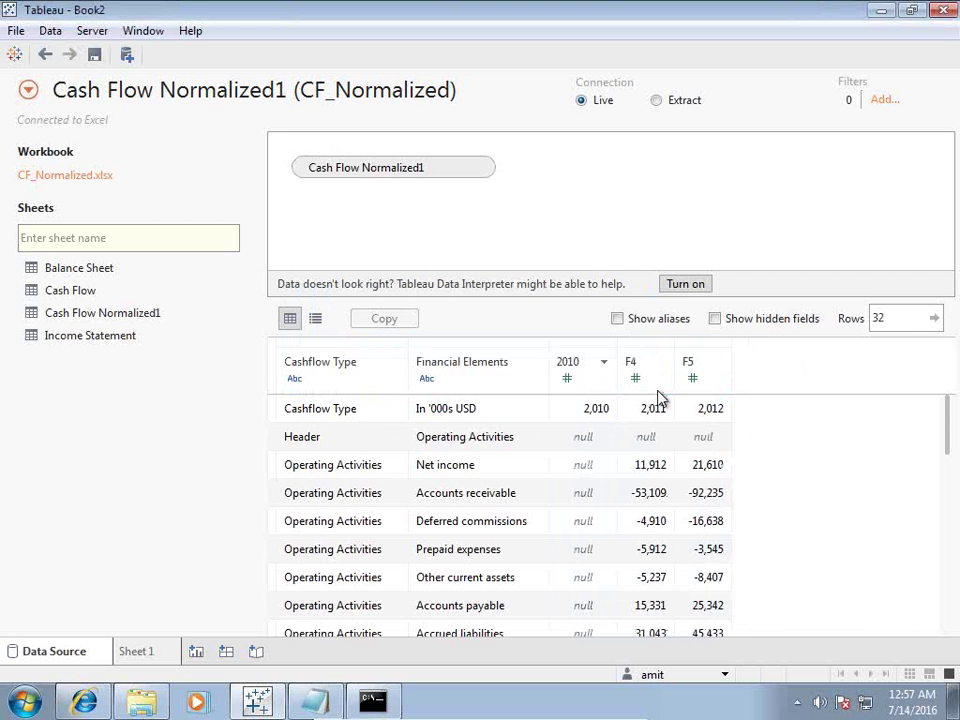
left_click(661, 363)
left_click(668, 386)
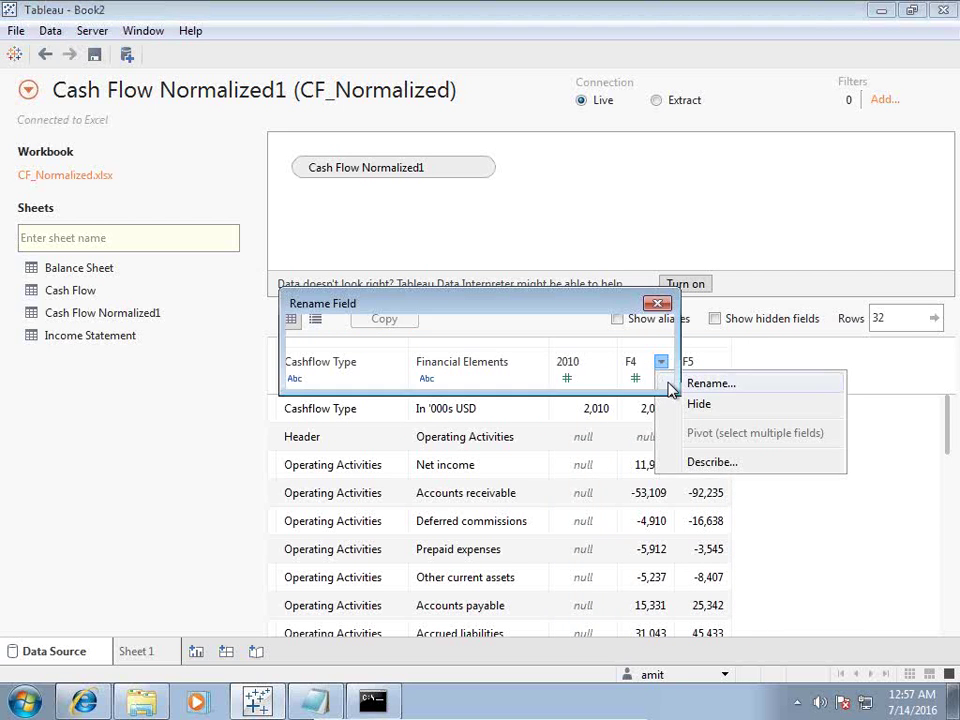
type("2011")
key("Return")
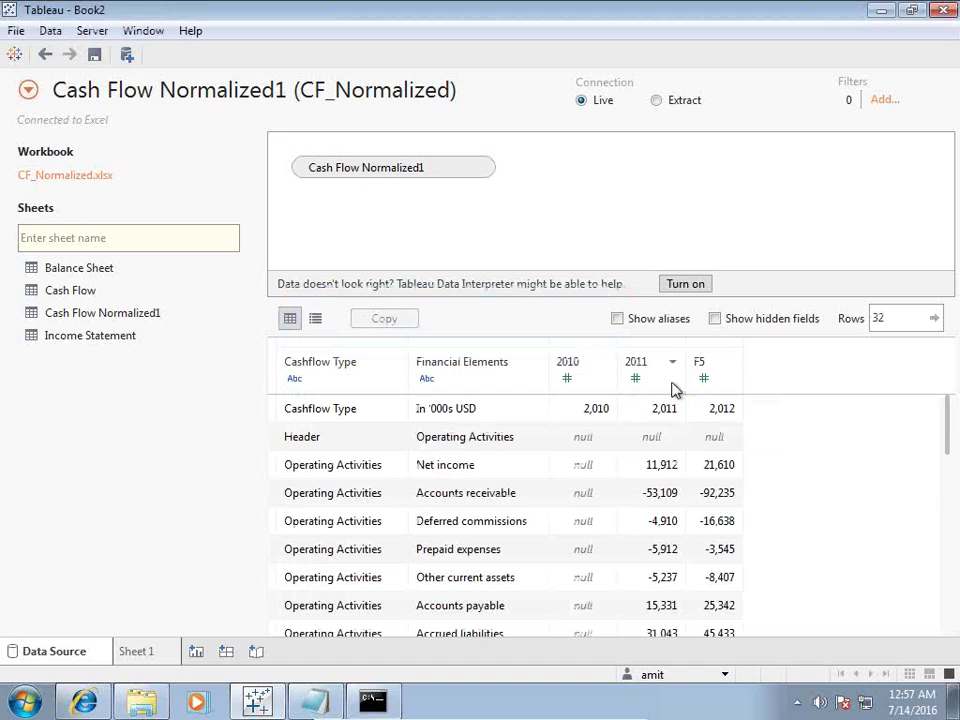
Rename field F5 as 2012.
left_click(729, 363)
left_click(764, 386)
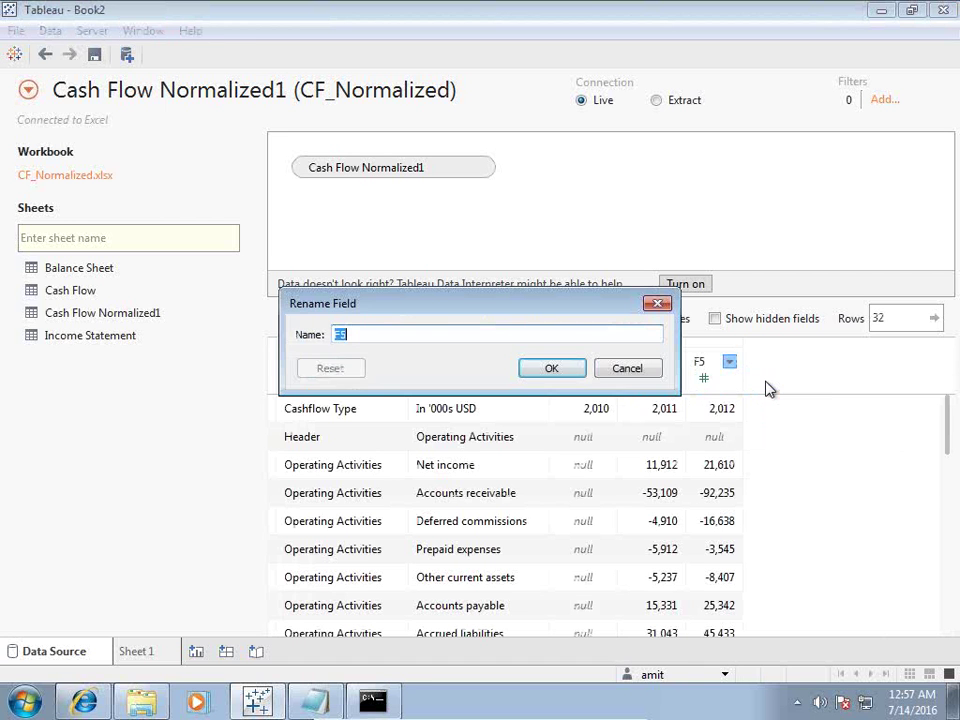
type("2011")
key("Return")
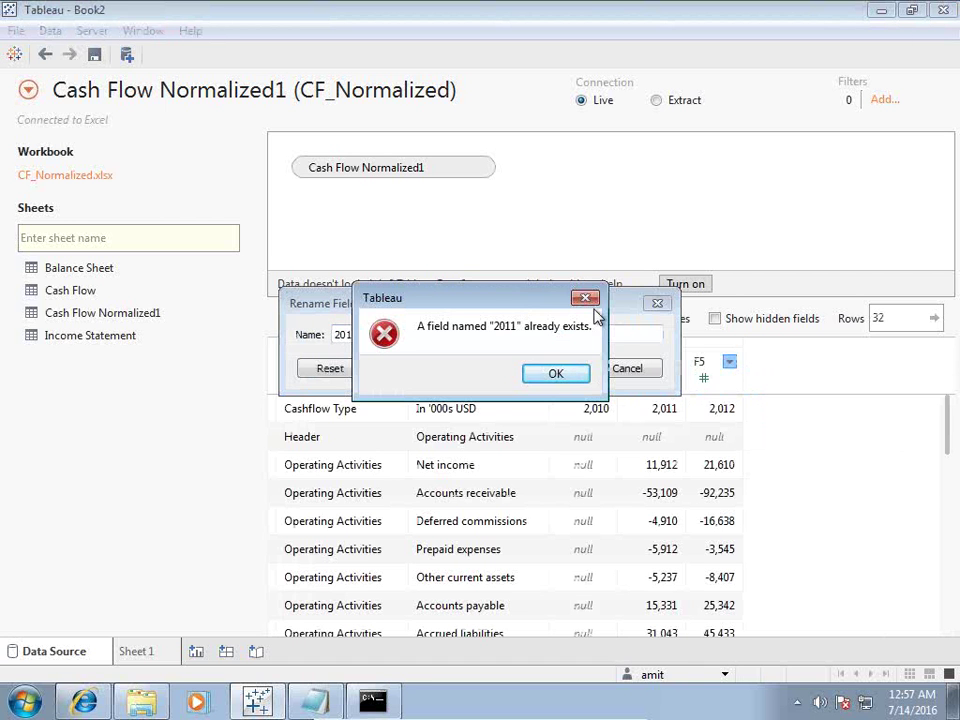
left_click(554, 374)
left_click(546, 331)
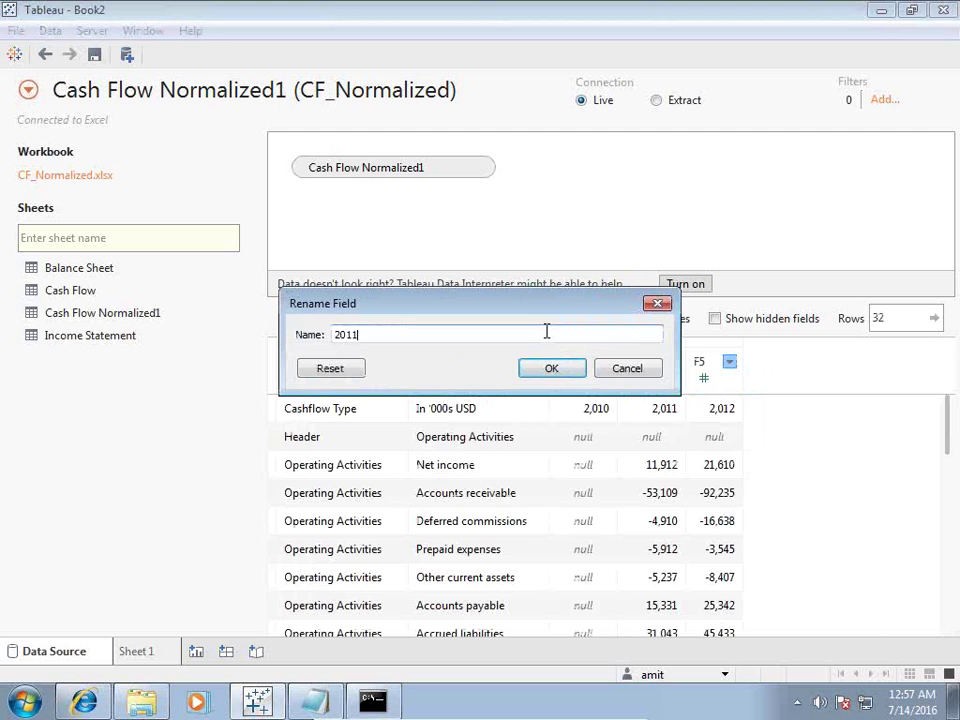
key("BackSpace")
type("2")
key("Return")
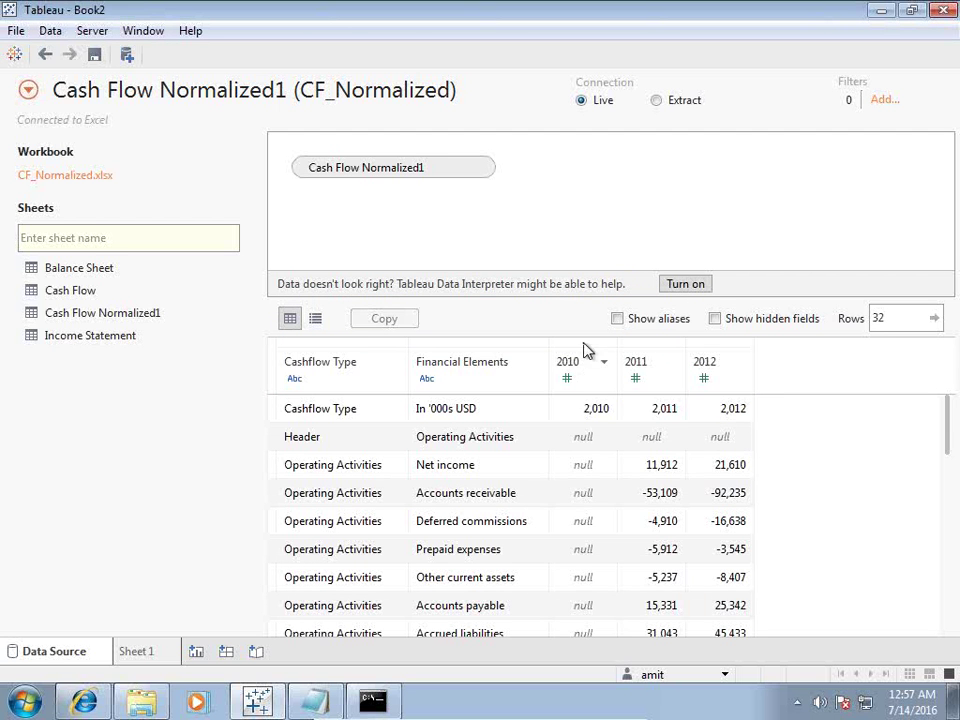
Pivot the 2010, 2011 and 2012 columns into field names and values.
left_click_drag(585, 350, 733, 353)
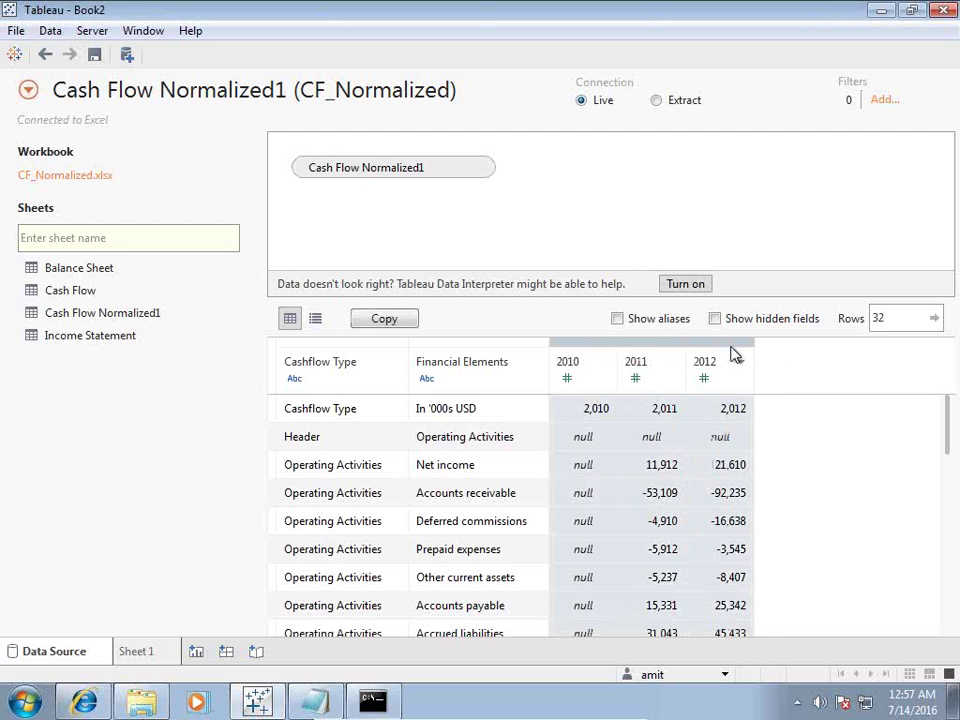
left_click(739, 362)
left_click(771, 414)
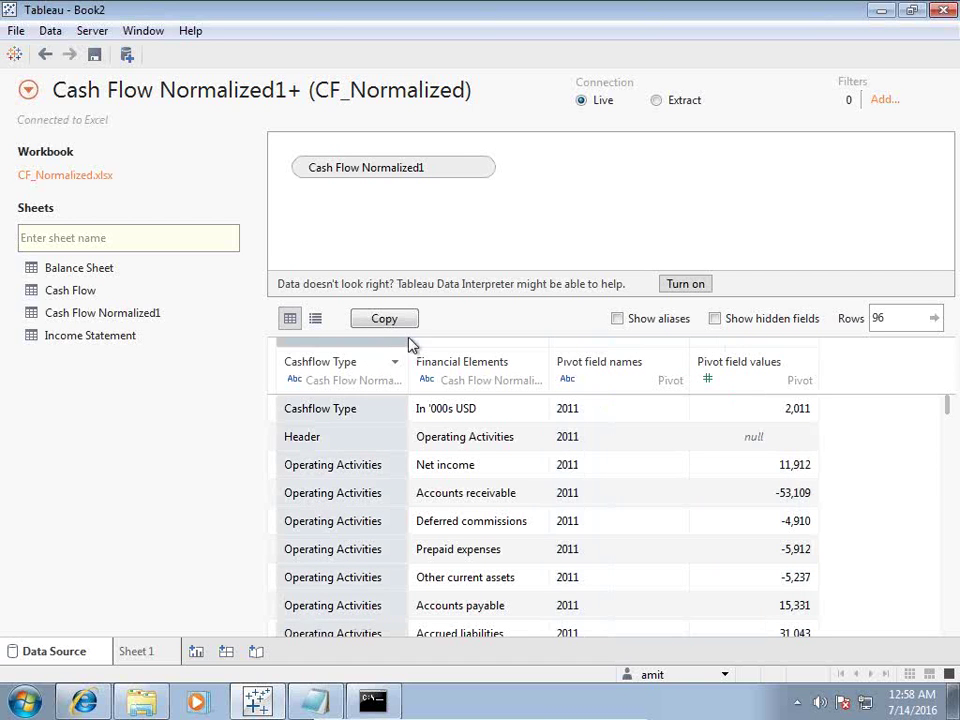
Add a data source filter on Cashflow Type that keeps only Financing Activities, Investing Activities and Operating Activities.
left_click(885, 100)
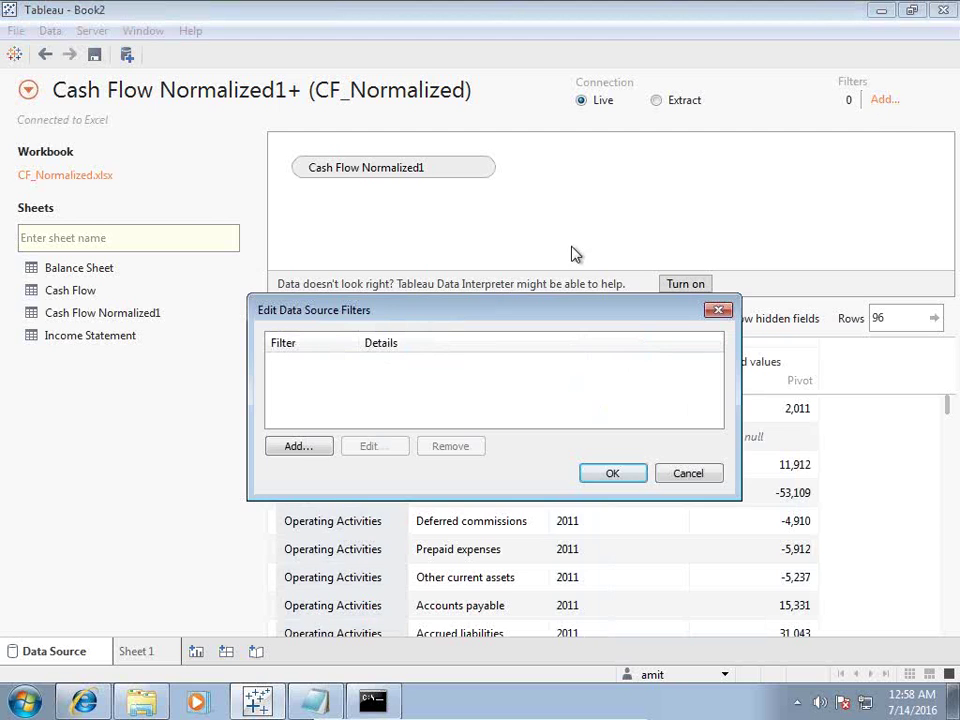
left_click(302, 446)
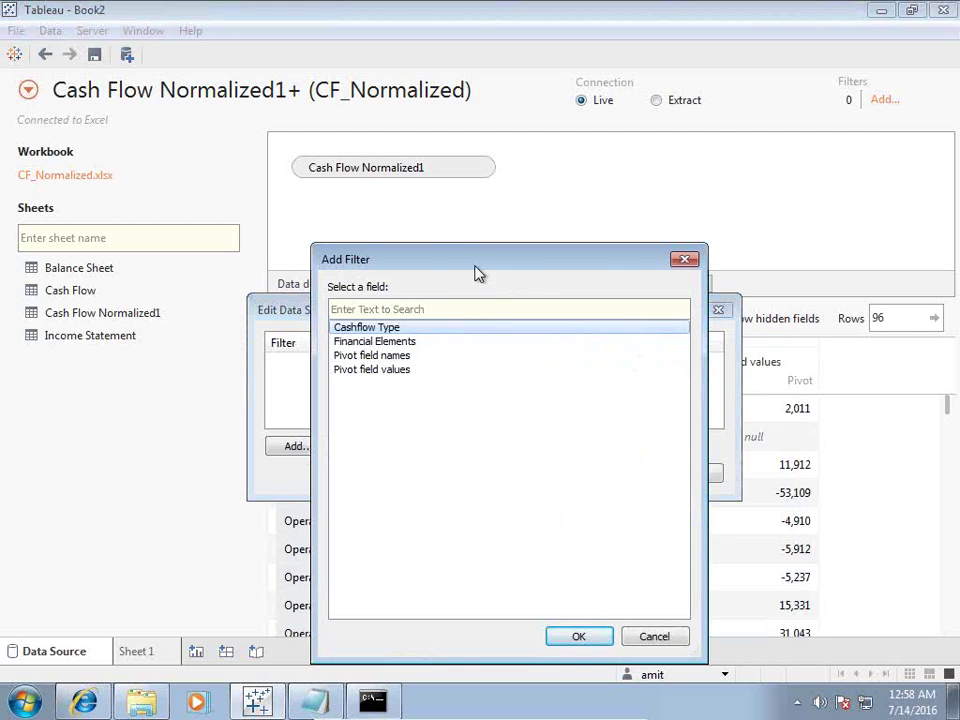
left_click_drag(476, 265, 656, 265)
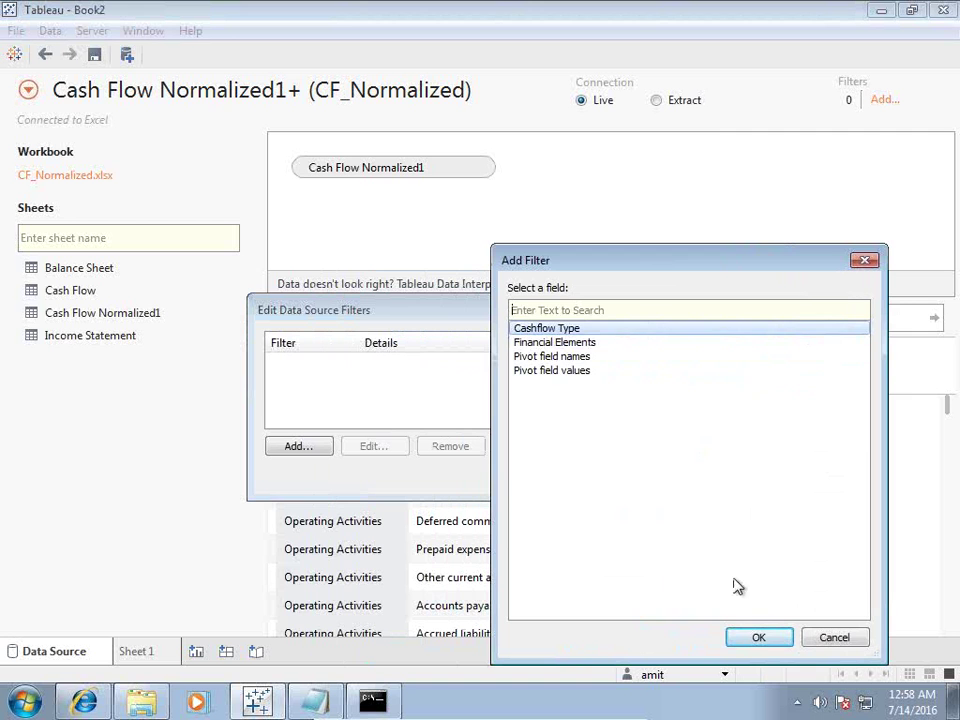
double_click(581, 330)
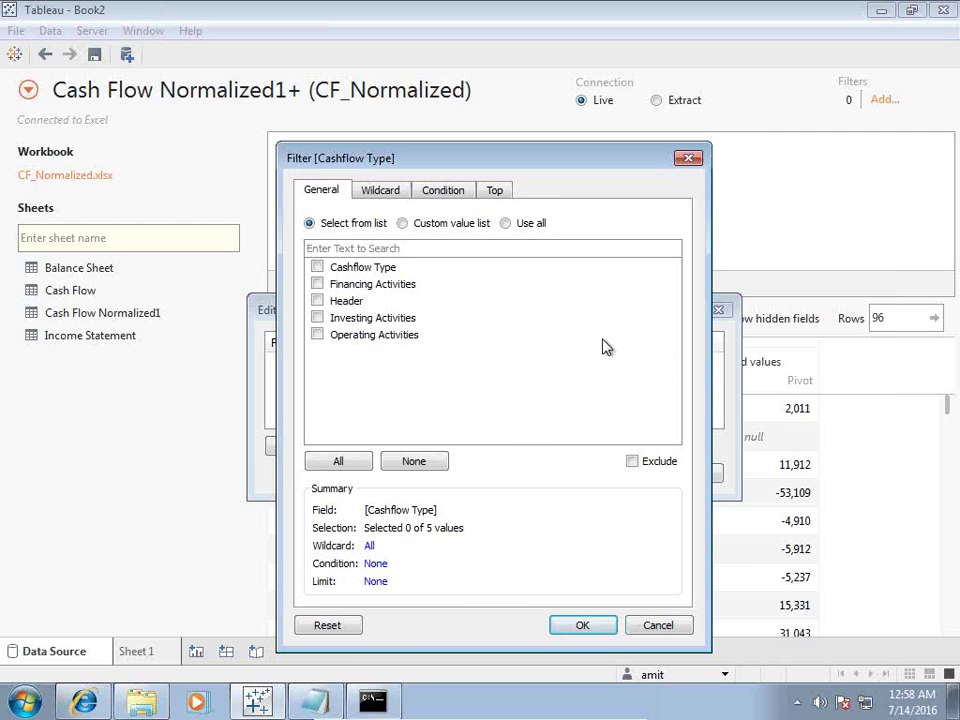
left_click(317, 301)
left_click(317, 318)
left_click(317, 335)
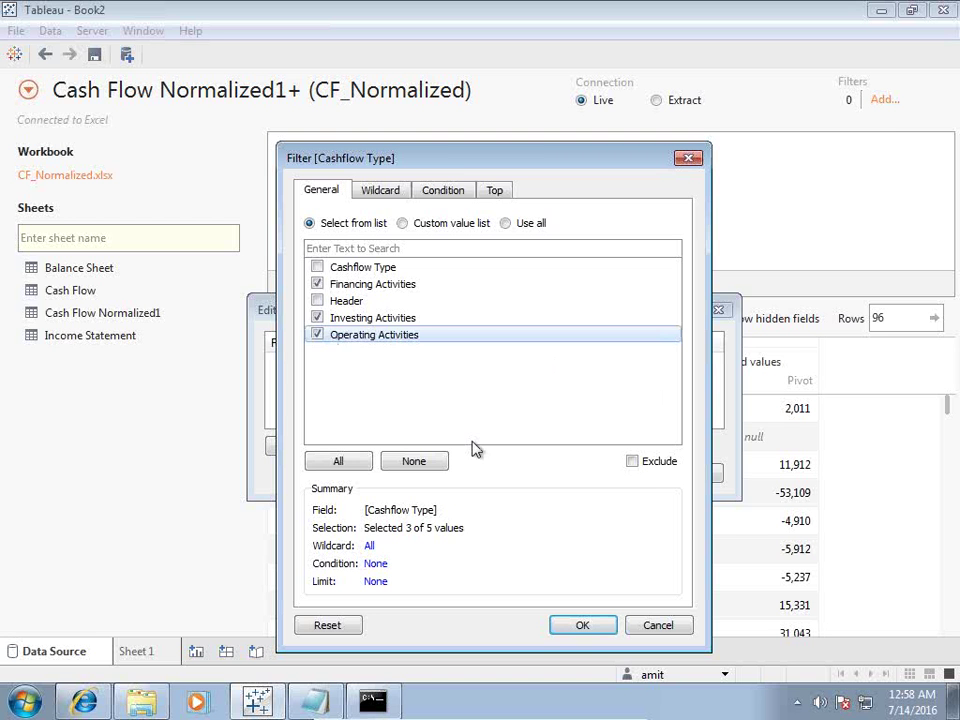
left_click(600, 630)
left_click(607, 480)
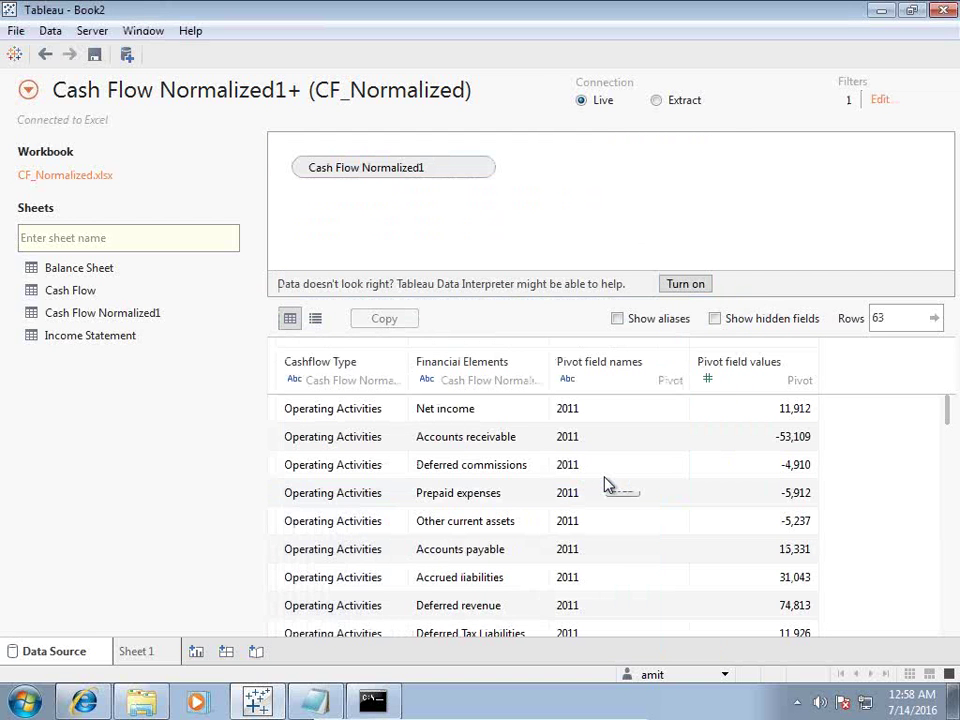
Save the workbook as Cashflow_Dashboard3 in the Datasources folder of My Tableau Repository.
left_click(94, 54)
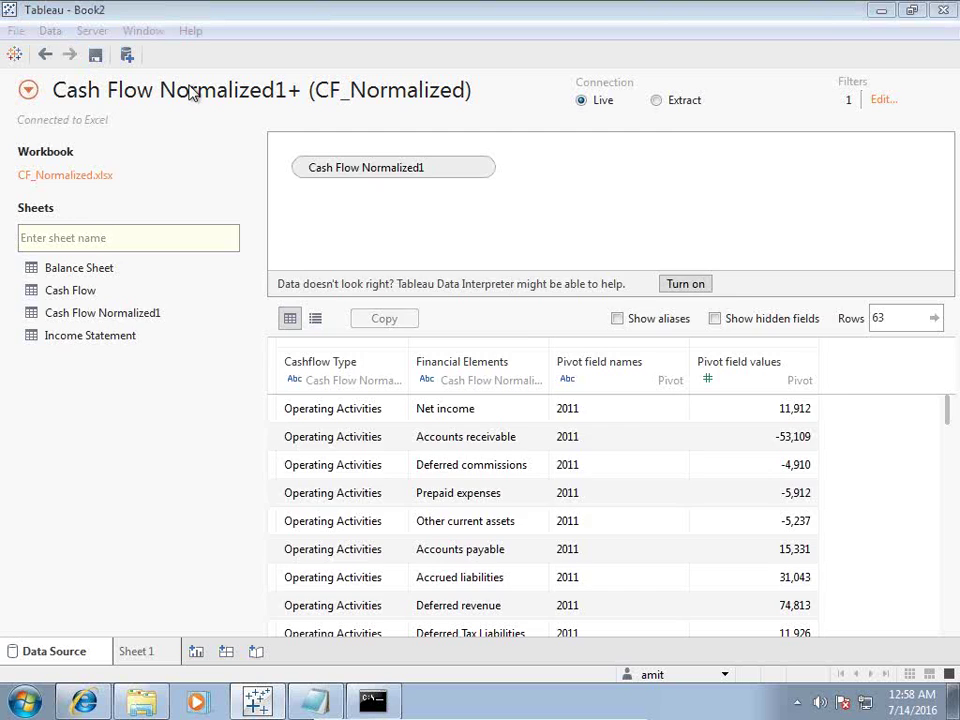
left_click(358, 430)
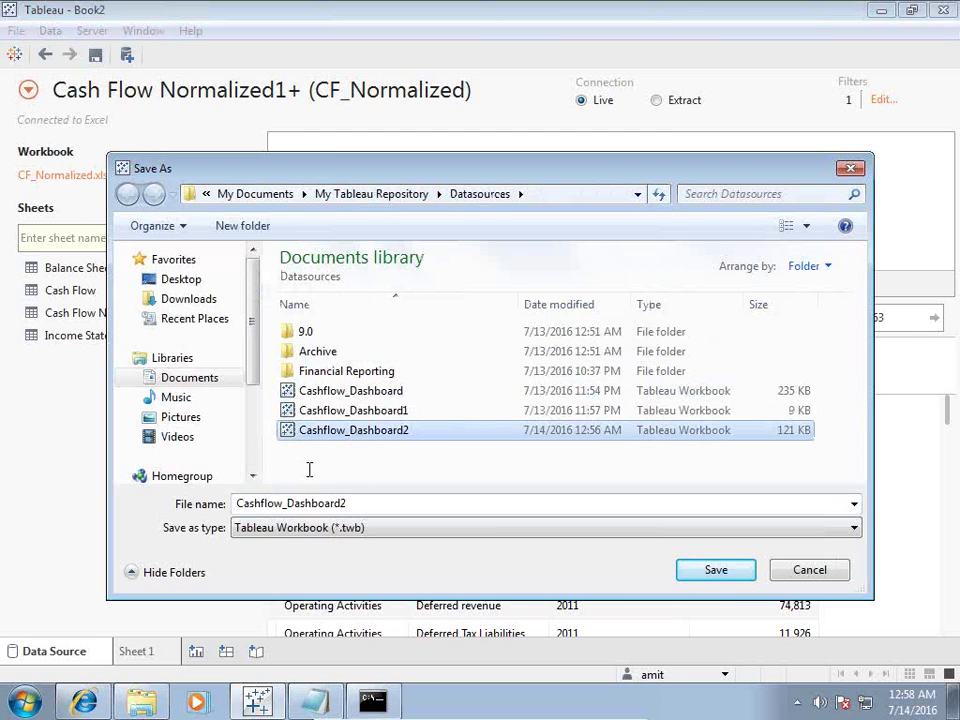
left_click(363, 505)
left_click(363, 505)
key("BackSpace")
type("3")
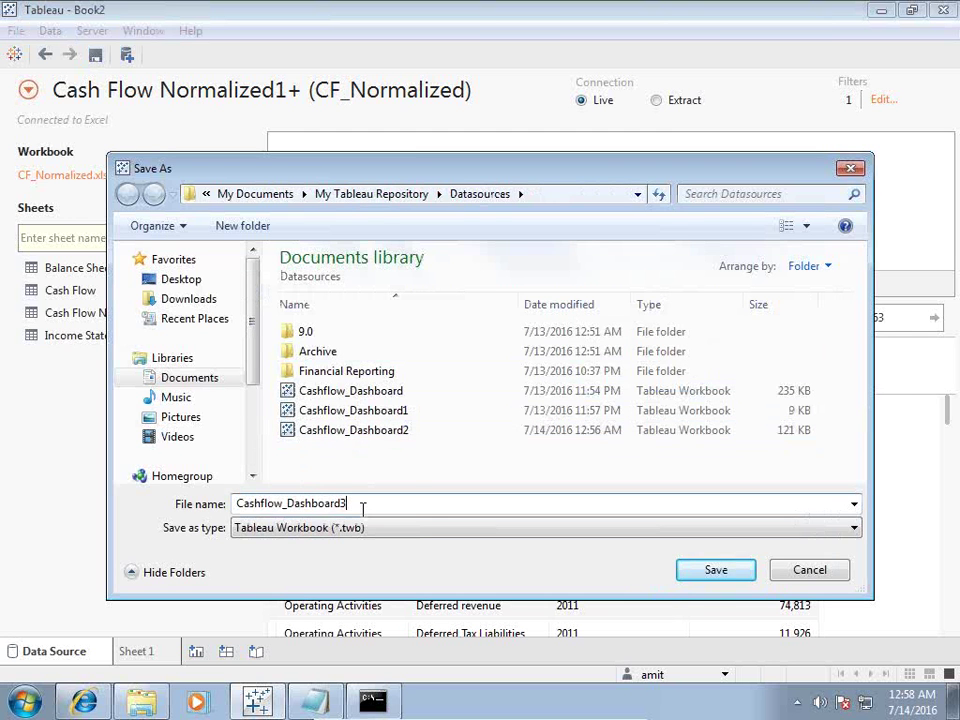
key("Return")
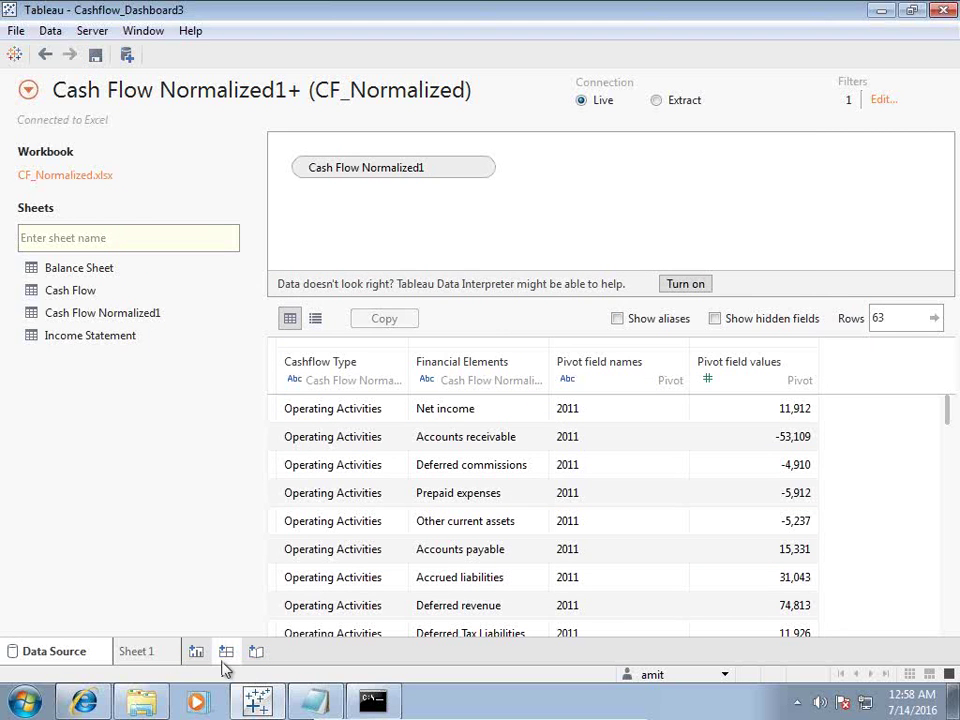
Open Sheet 1 and rename it as CF Detailed Report.
left_click(137, 652)
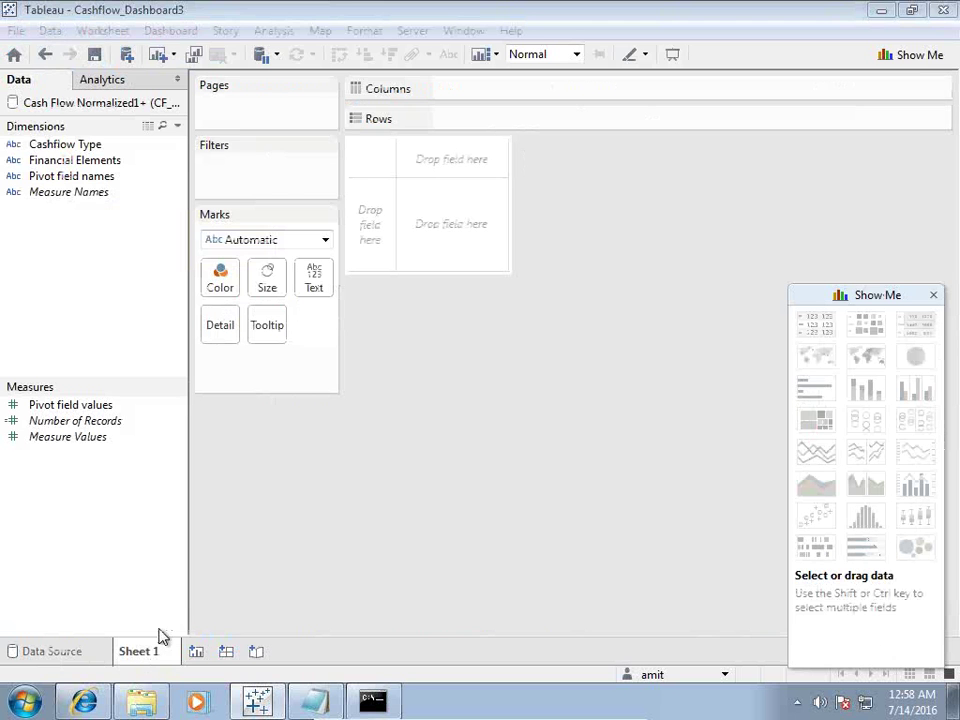
double_click(158, 651)
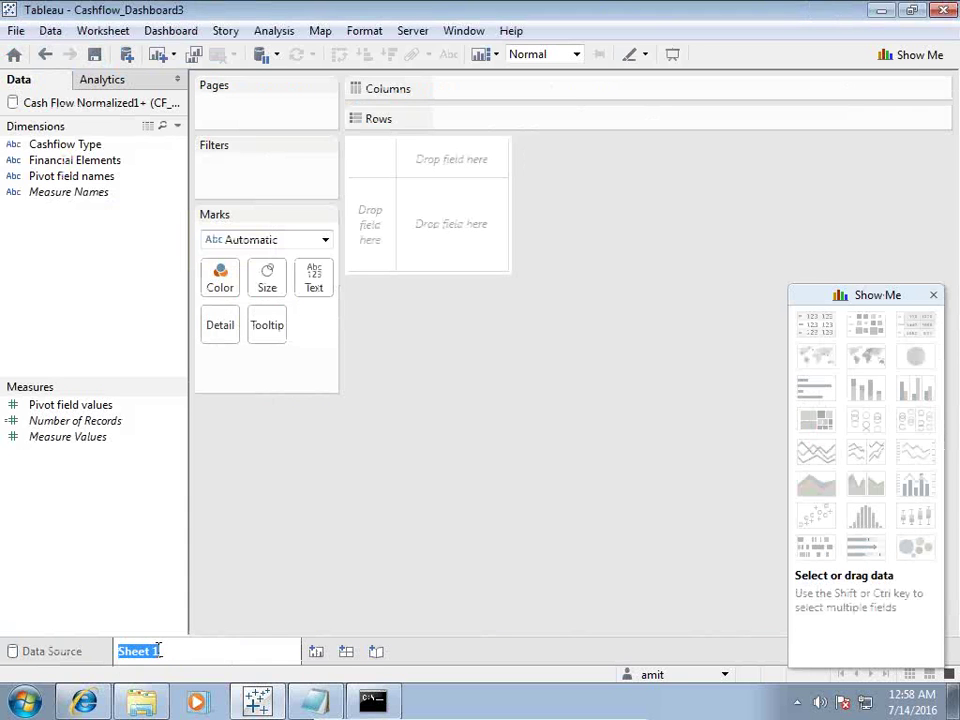
type("CF Detail")
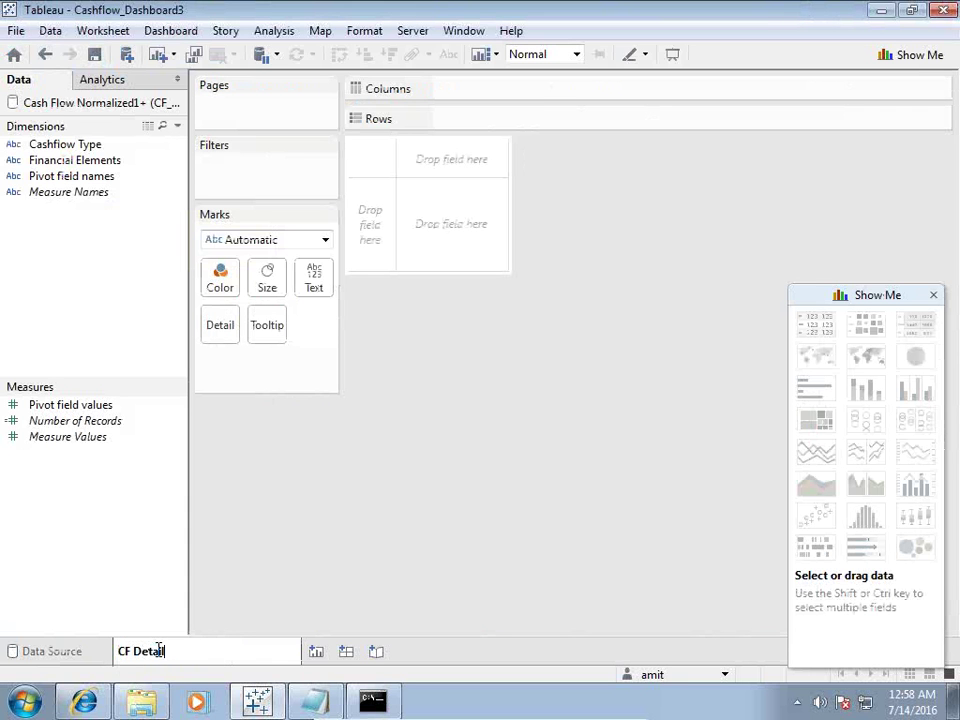
type("ed Report")
key("Return")
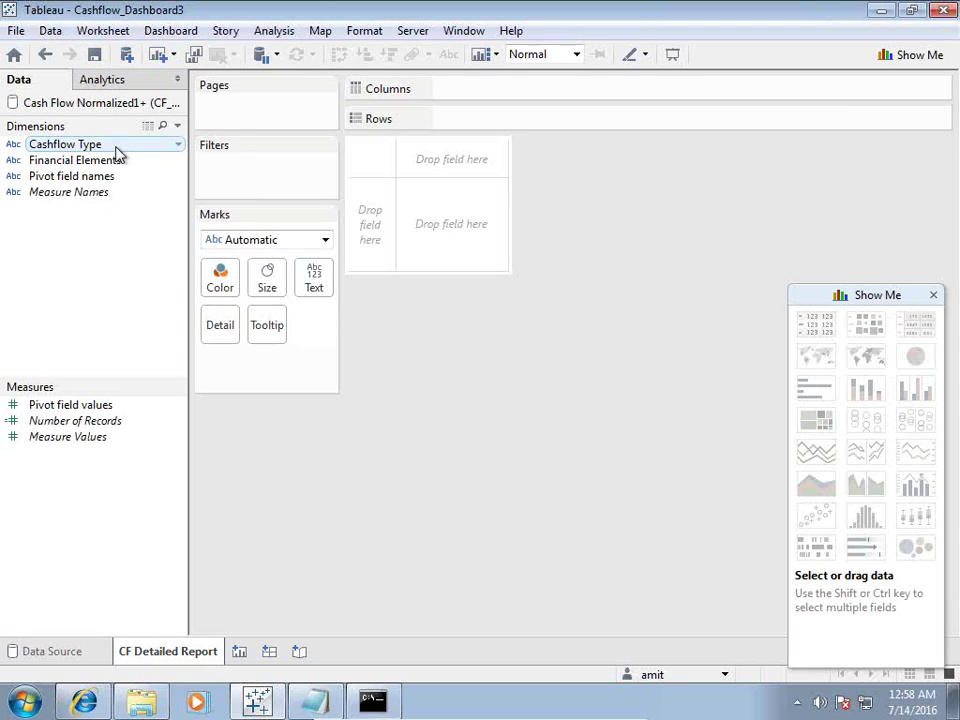
Place Cashflow Type and then Financial Elements on the rows of the CF Detailed Report sheet.
mouse_move(110, 146)
left_mouse_down()
mouse_move(300, 115)
mouse_move(437, 118)
left_mouse_up()
left_click_drag(100, 162, 585, 122)
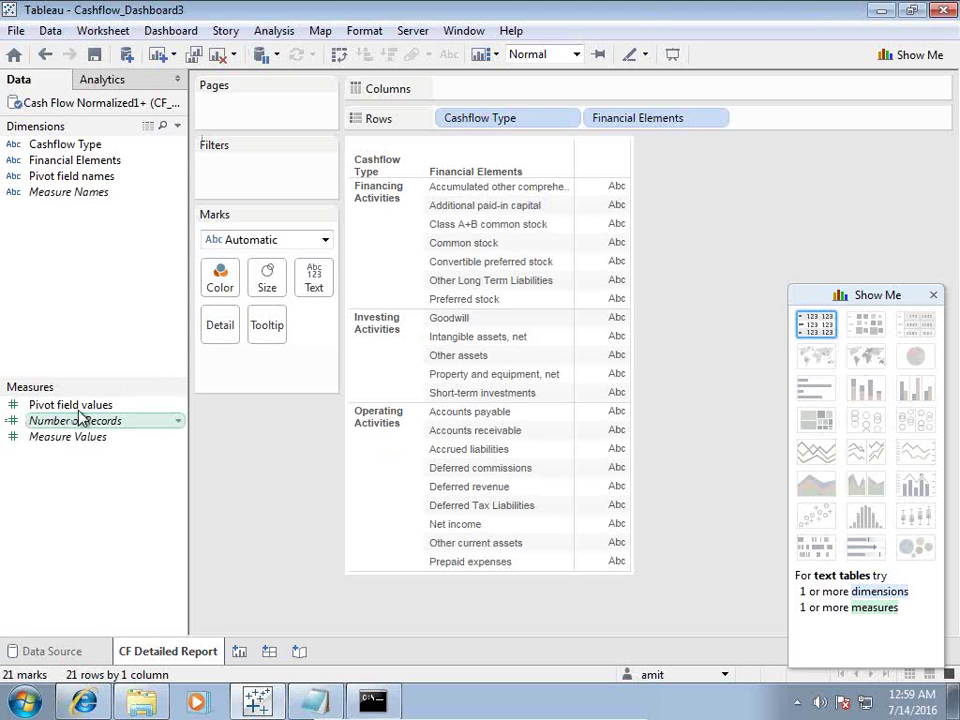
Rename the Pivot field values field as Measures in the data source and show it as the values of the report table.
left_click(54, 651)
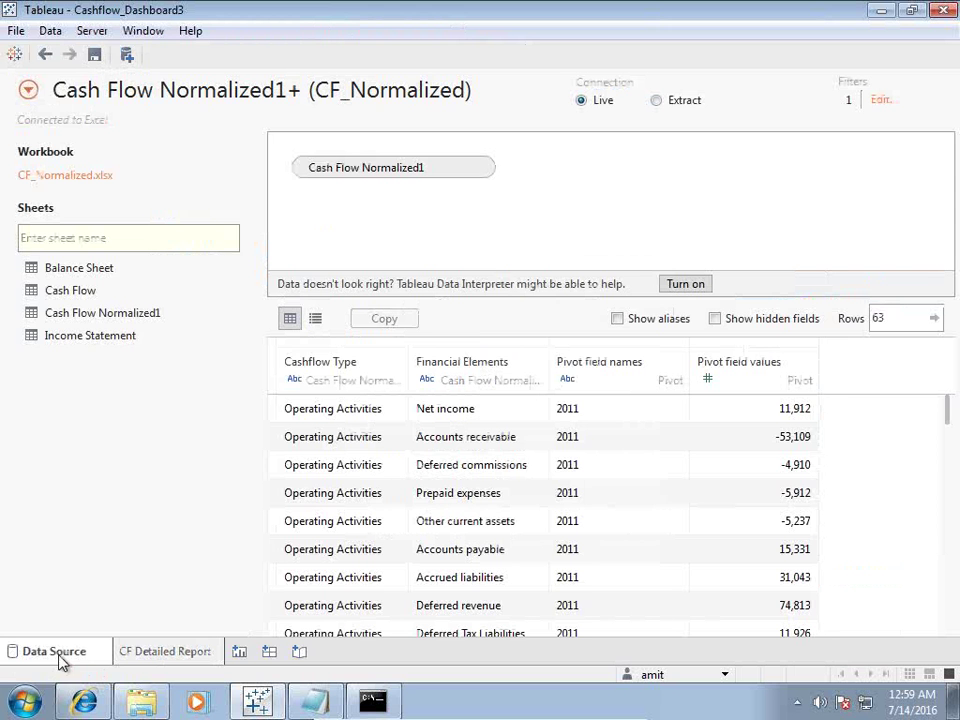
left_click(805, 363)
left_click(822, 385)
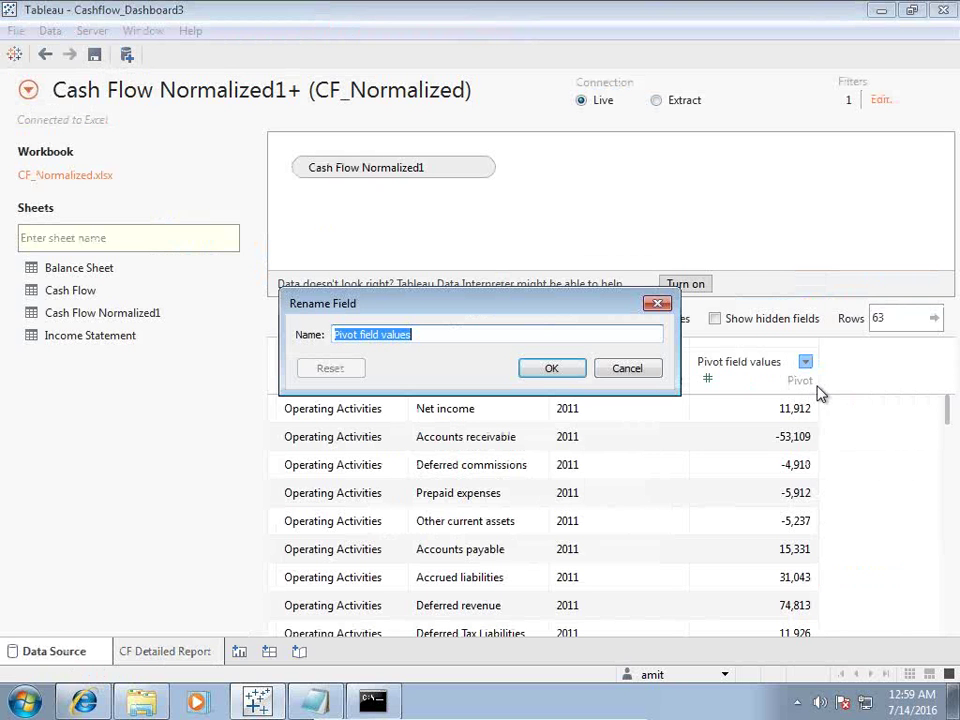
type("Measu")
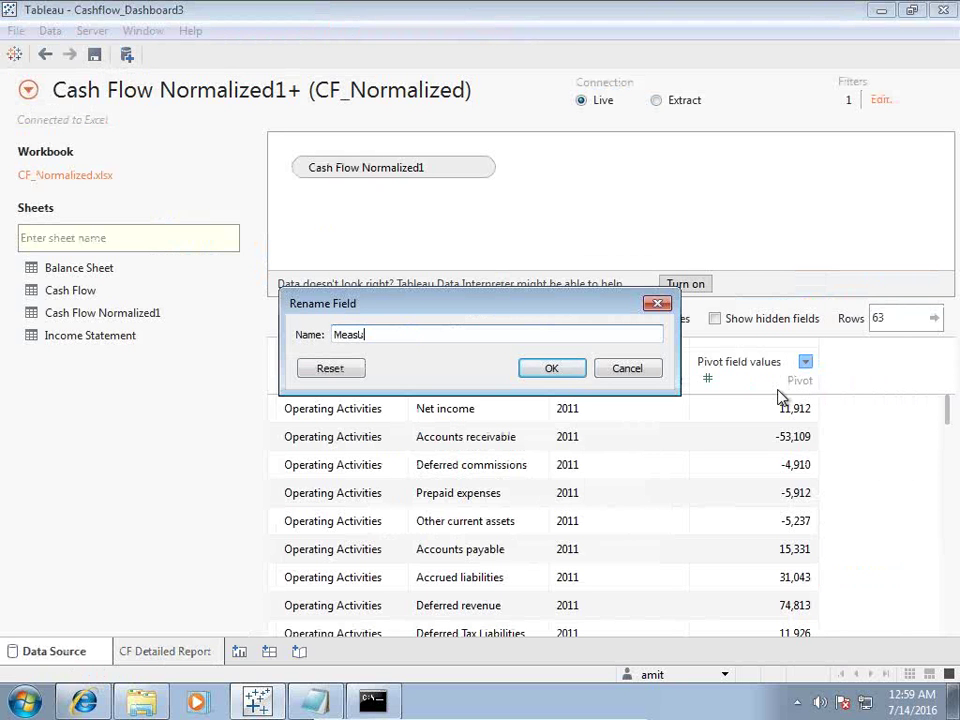
type("res")
key("Return")
left_click(118, 652)
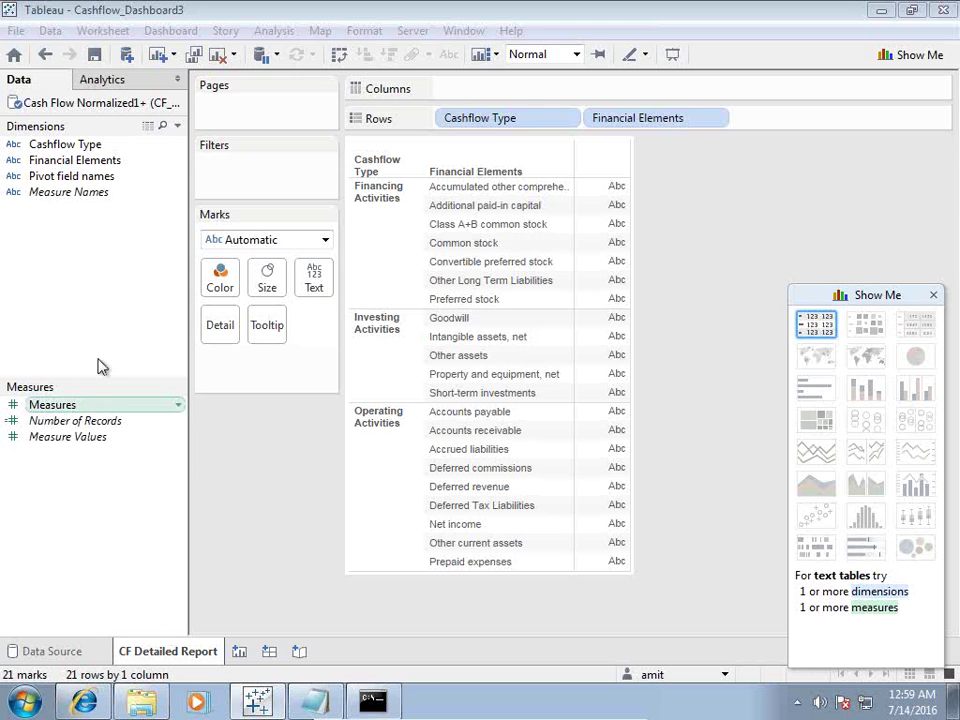
left_click_drag(72, 410, 607, 298)
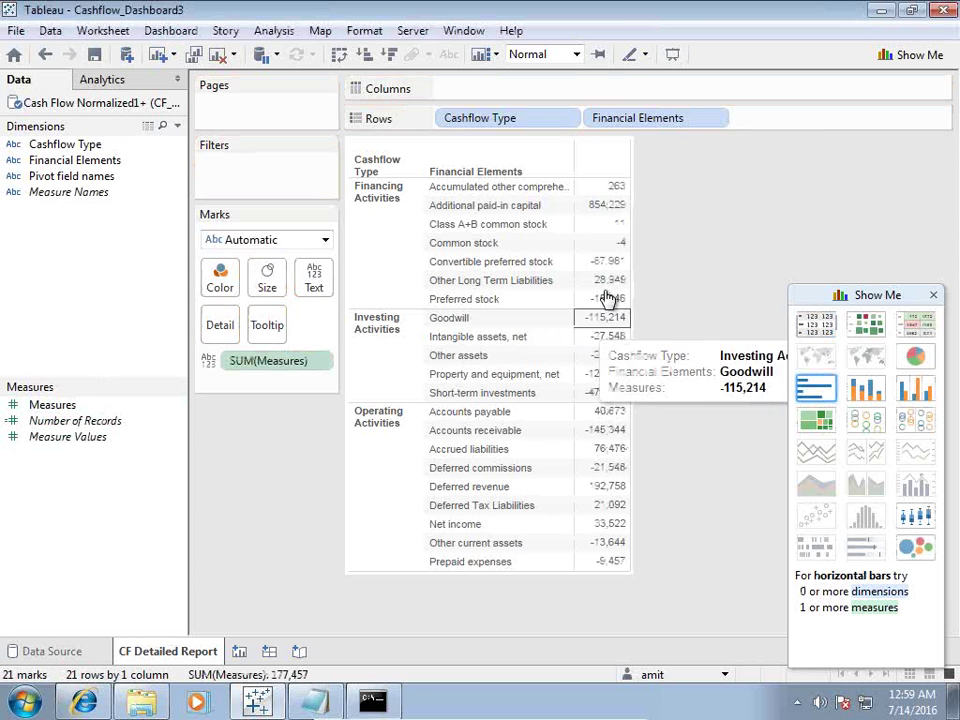
Add all subtotals and column grand totals to the report table.
left_click(273, 31)
mouse_move(349, 197)
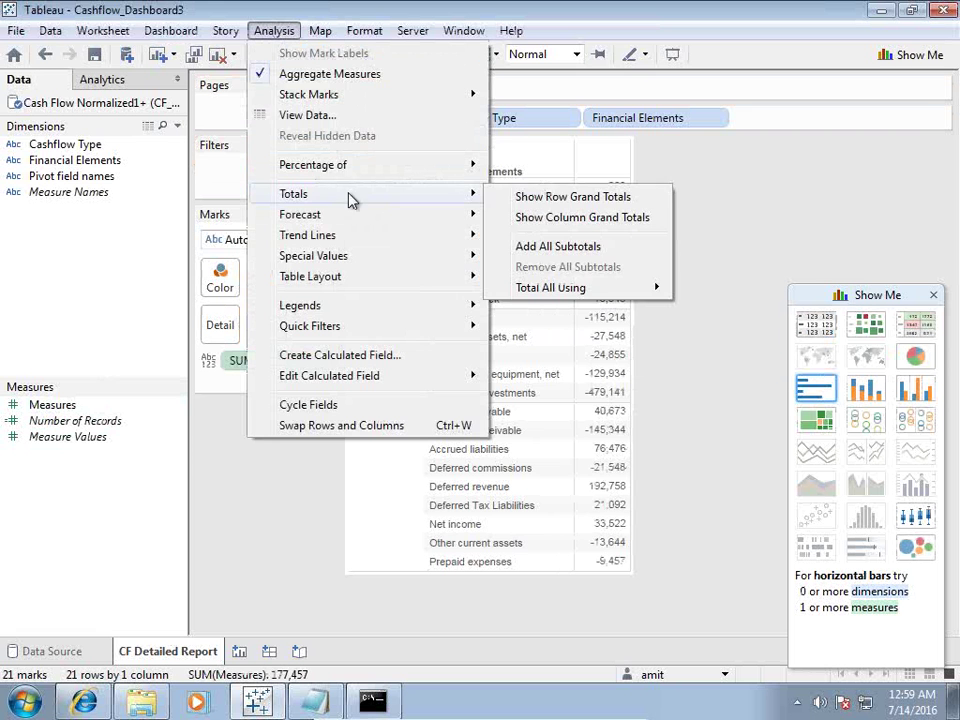
left_click(563, 218)
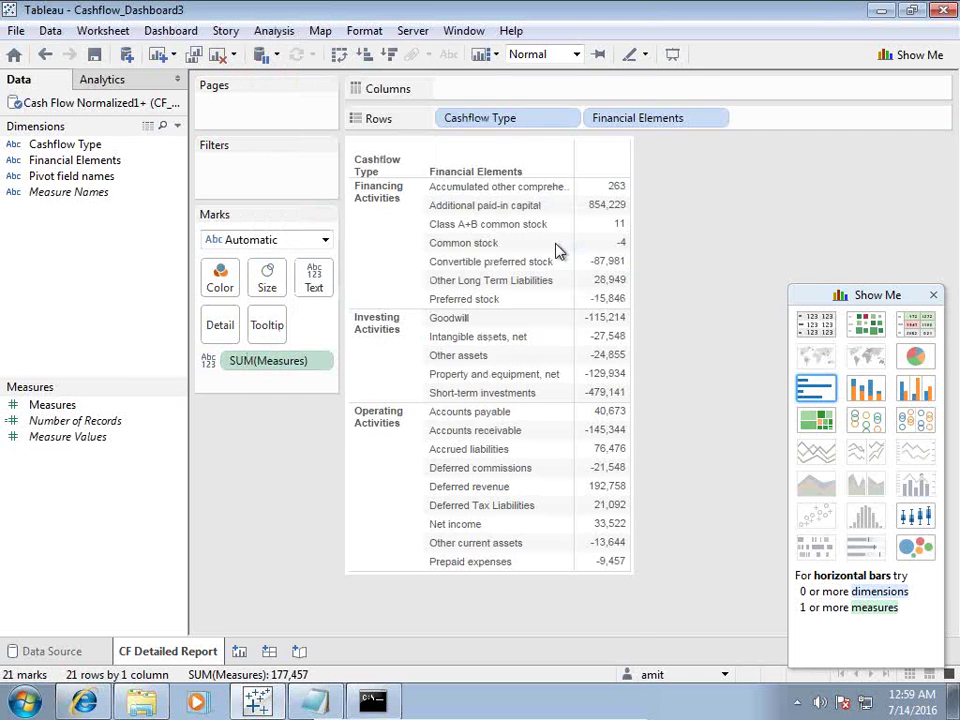
left_click(290, 31)
mouse_move(349, 193)
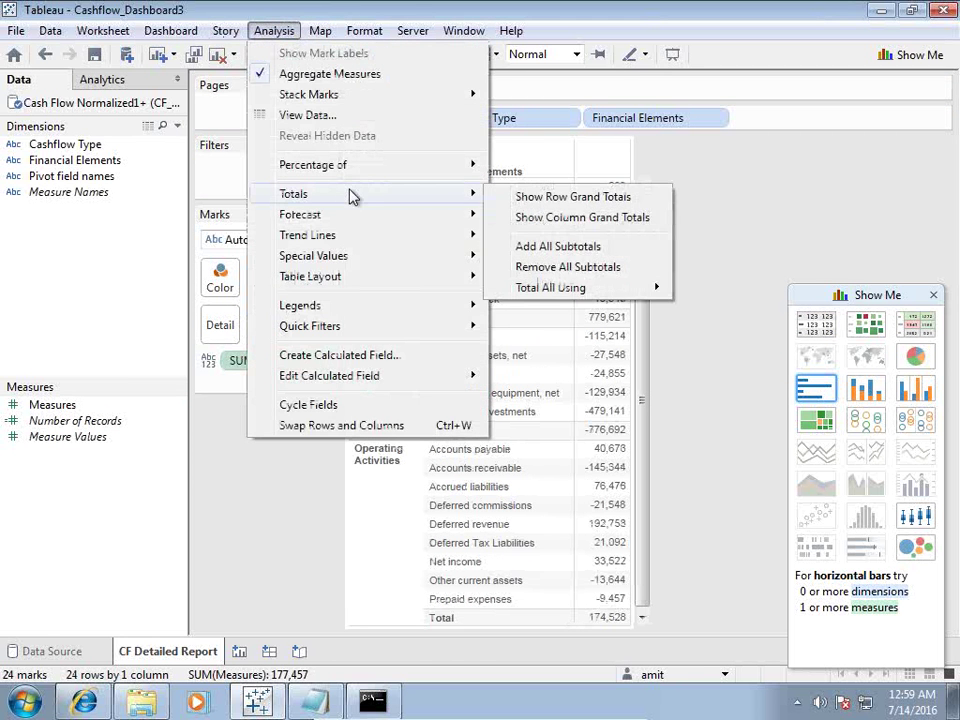
left_click(565, 218)
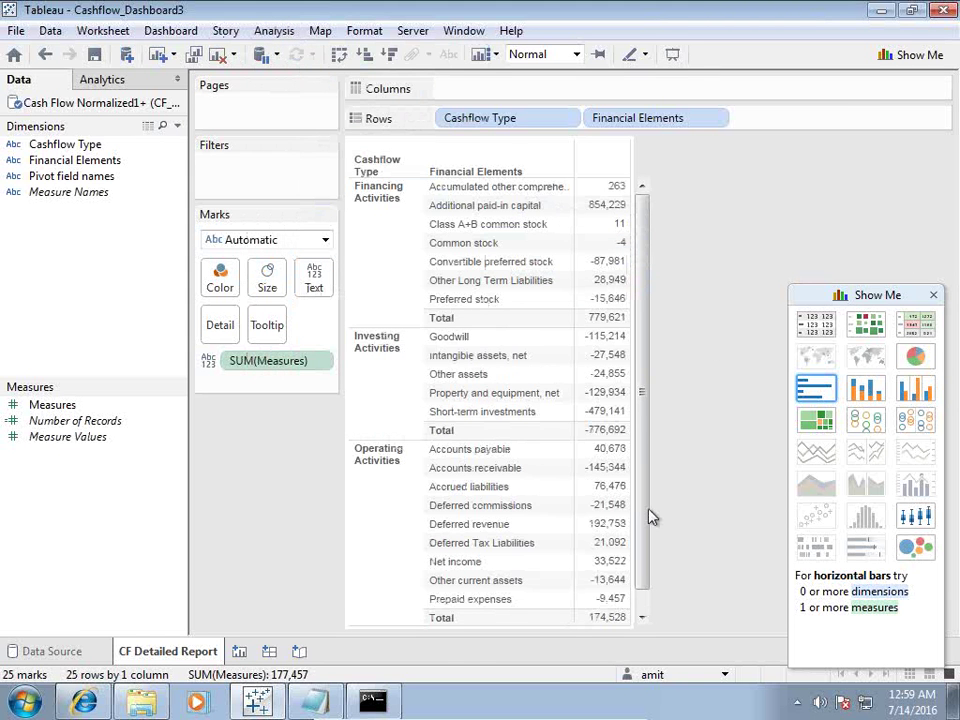
left_click_drag(645, 459, 638, 368)
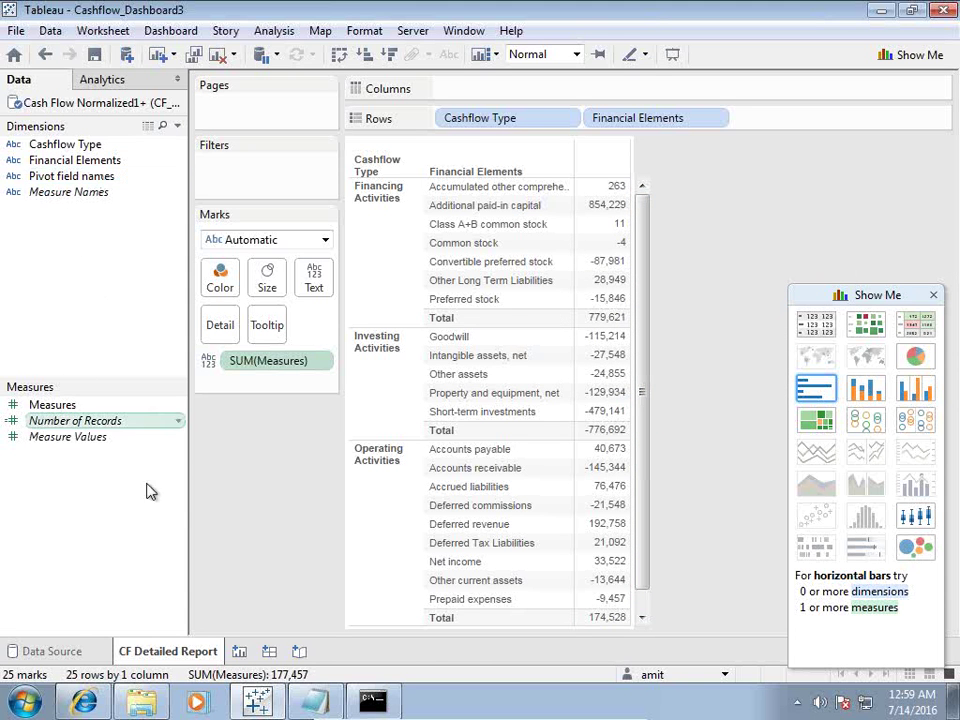
Rename the Pivot field names field as Year in the data source and place it on the columns of CF Detailed Report.
left_click(84, 654)
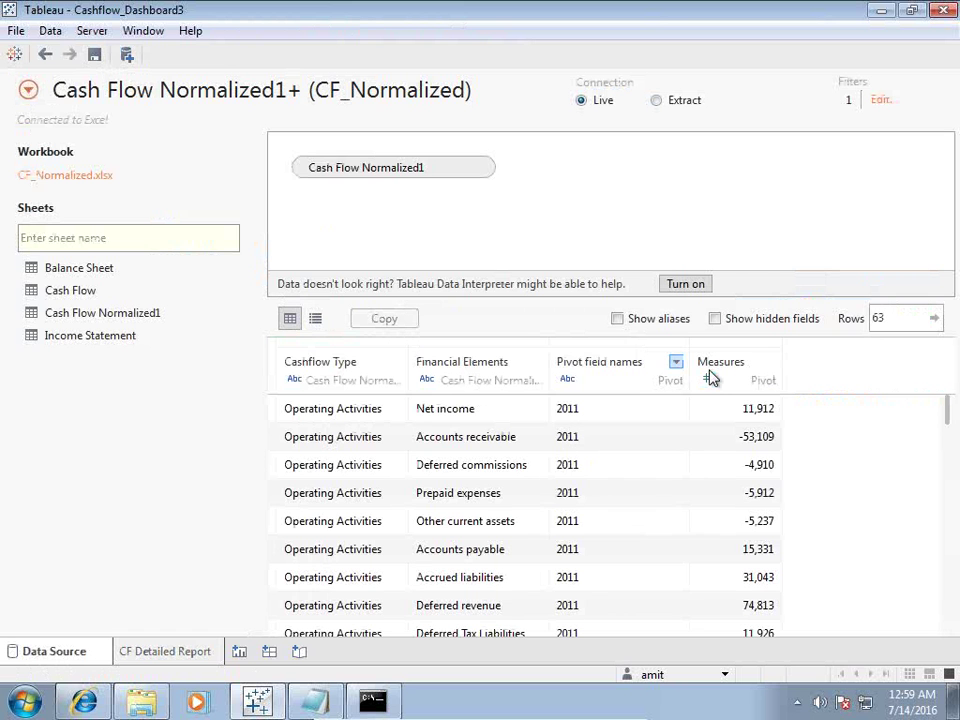
left_click(676, 363)
left_click(712, 385)
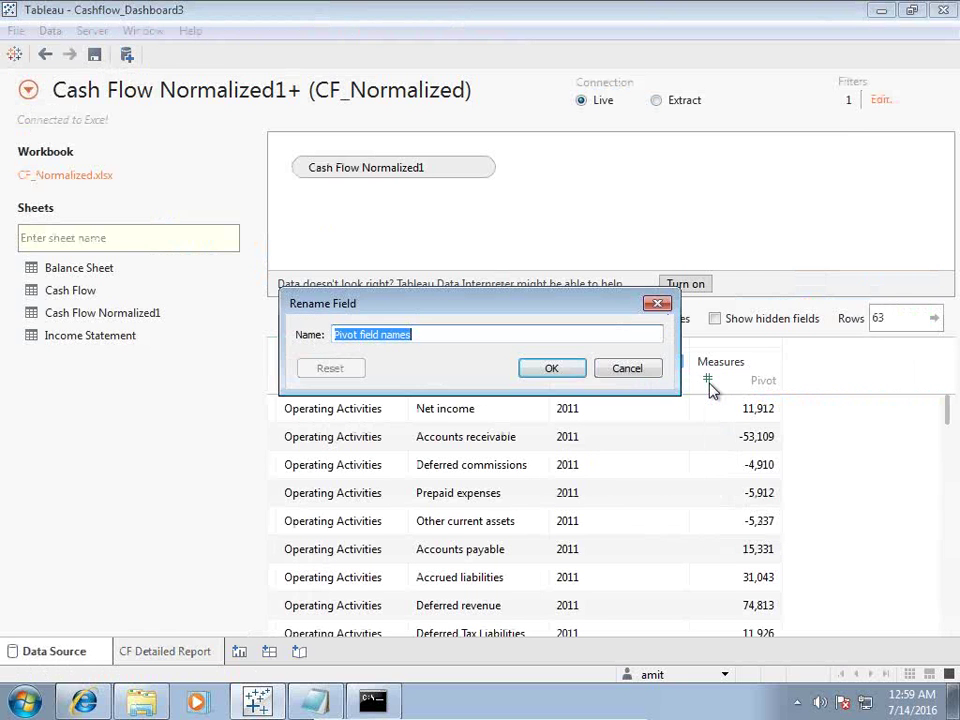
type("Year")
key("Return")
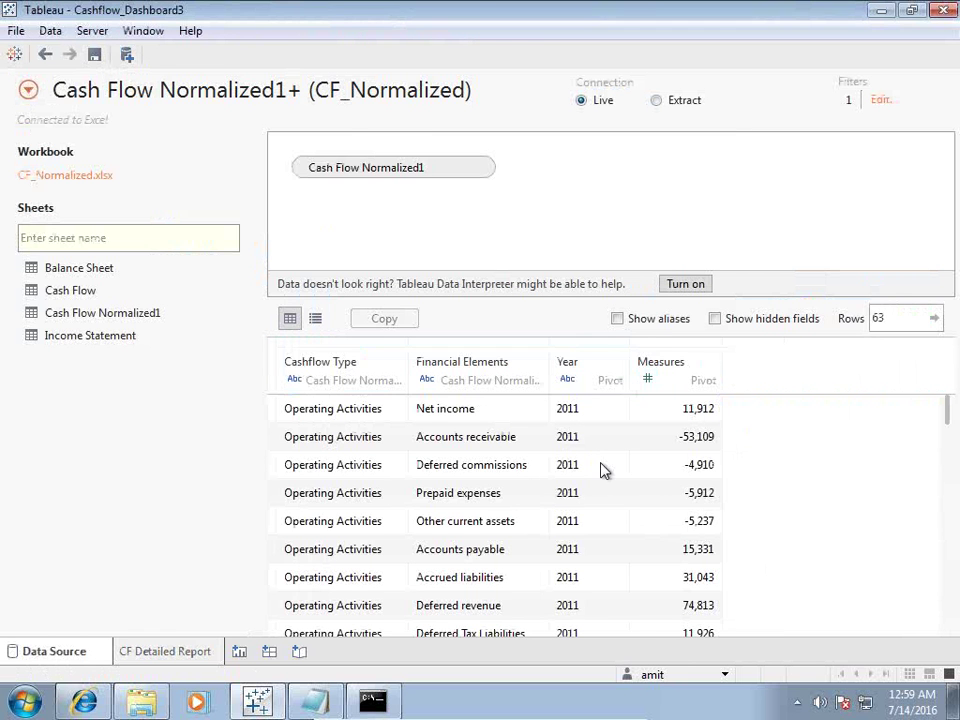
left_click(160, 651)
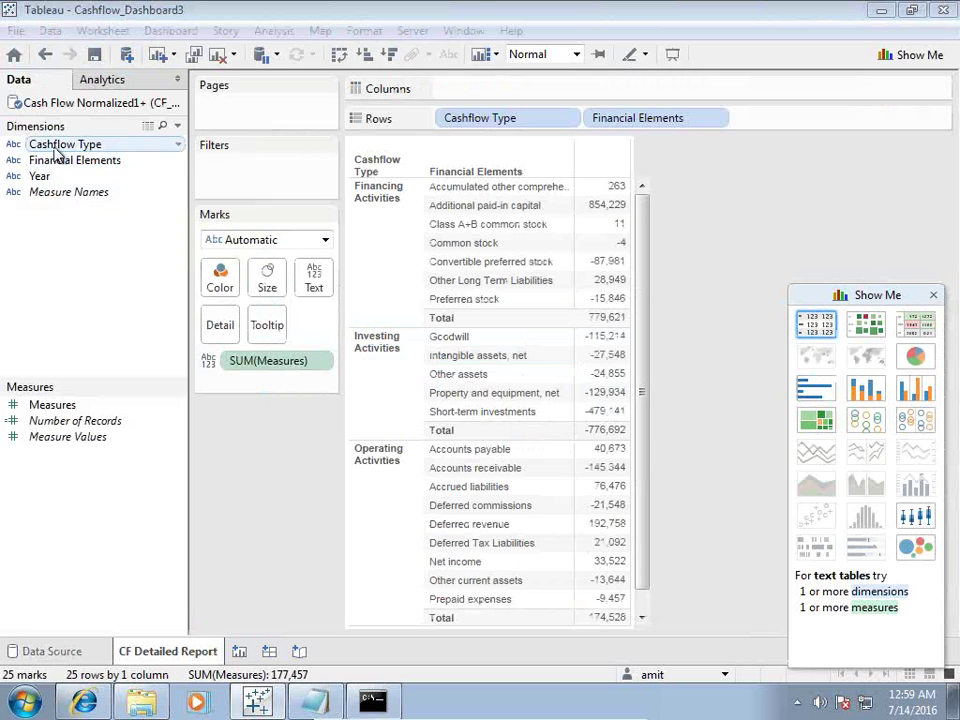
left_click_drag(42, 177, 484, 98)
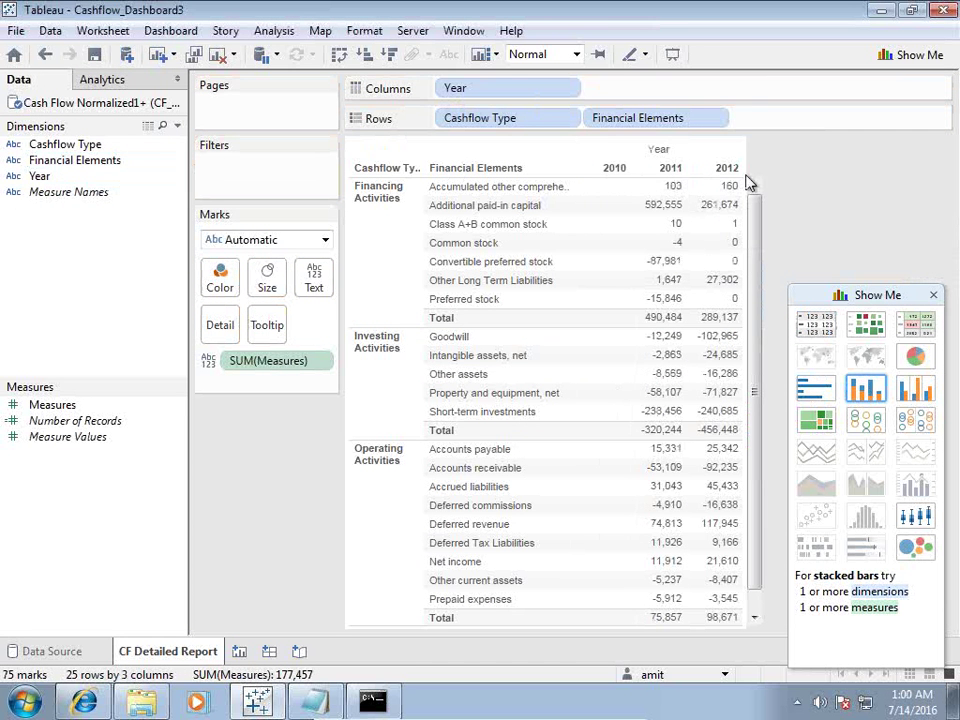
Move Year from the columns to the filters and keep only 2011 and 2012.
left_click_drag(548, 92, 243, 175)
left_click(329, 230)
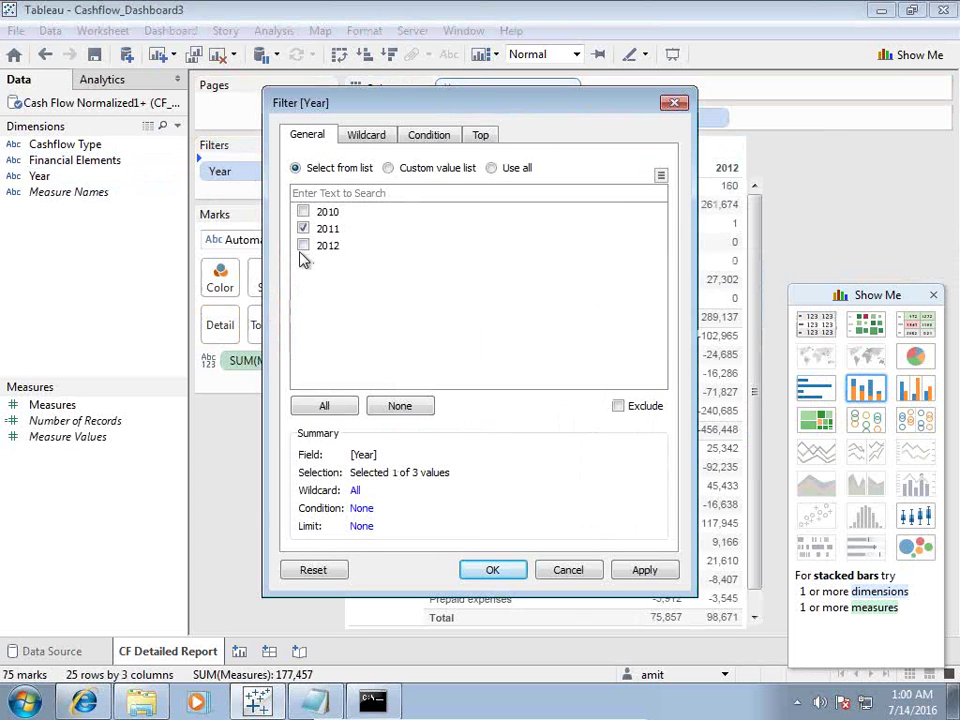
left_click(303, 245)
left_click(634, 570)
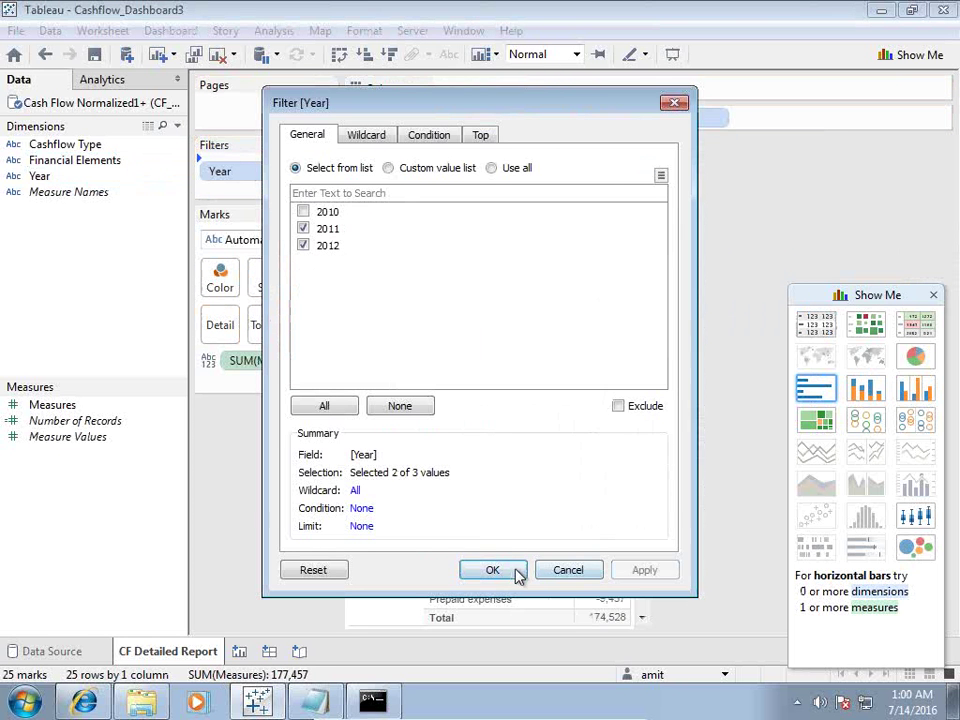
left_click(514, 572)
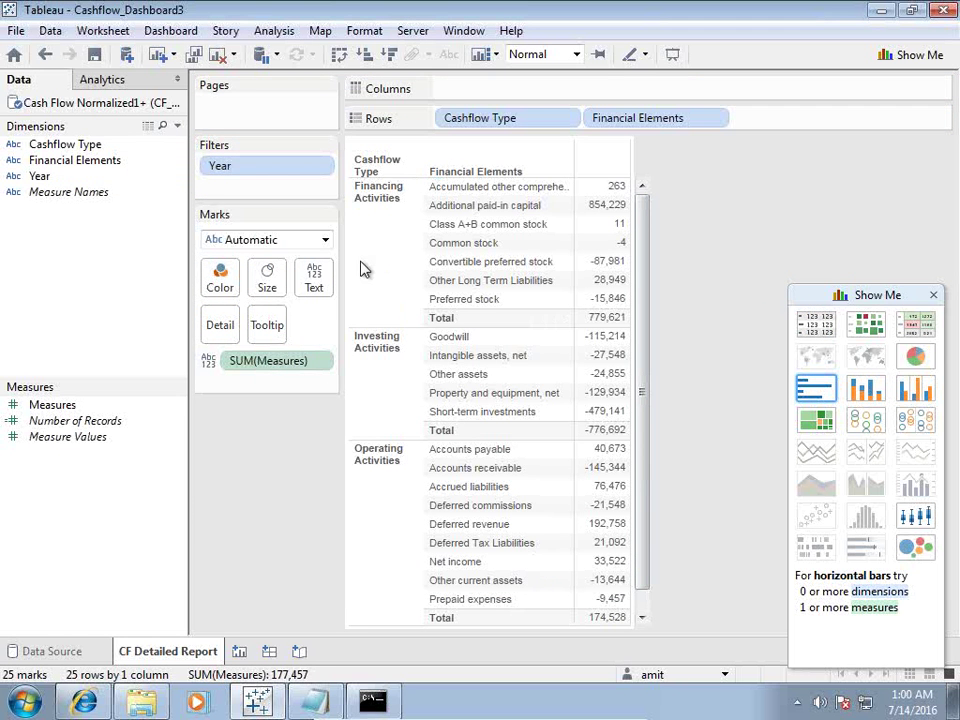
Check the values selected in the Year filter and place Year on the columns again.
left_click(322, 166)
left_click(318, 168)
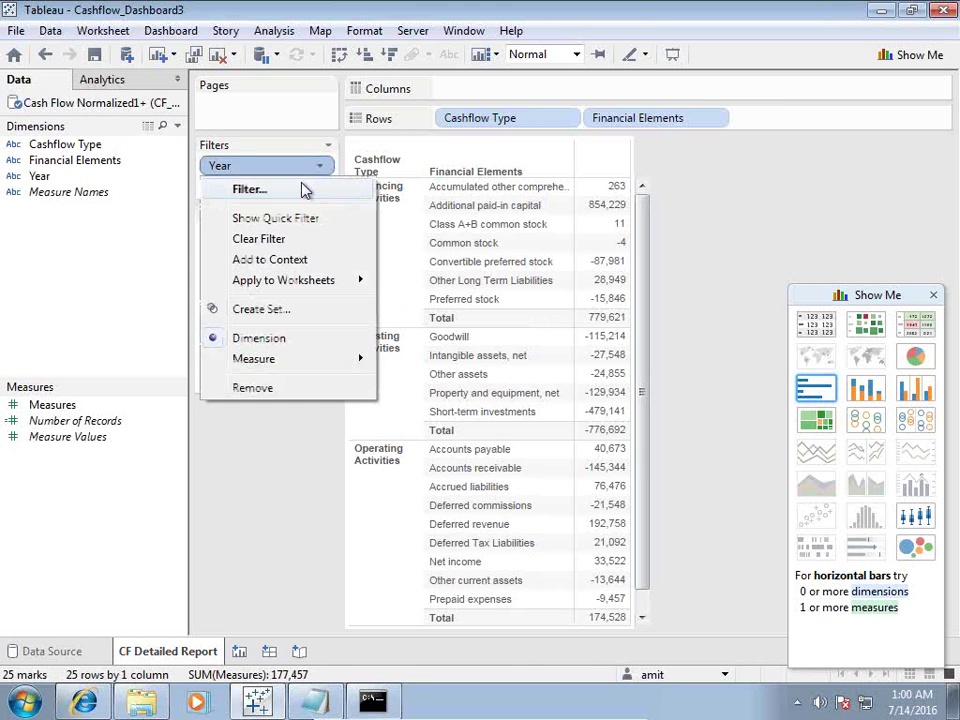
left_click(300, 191)
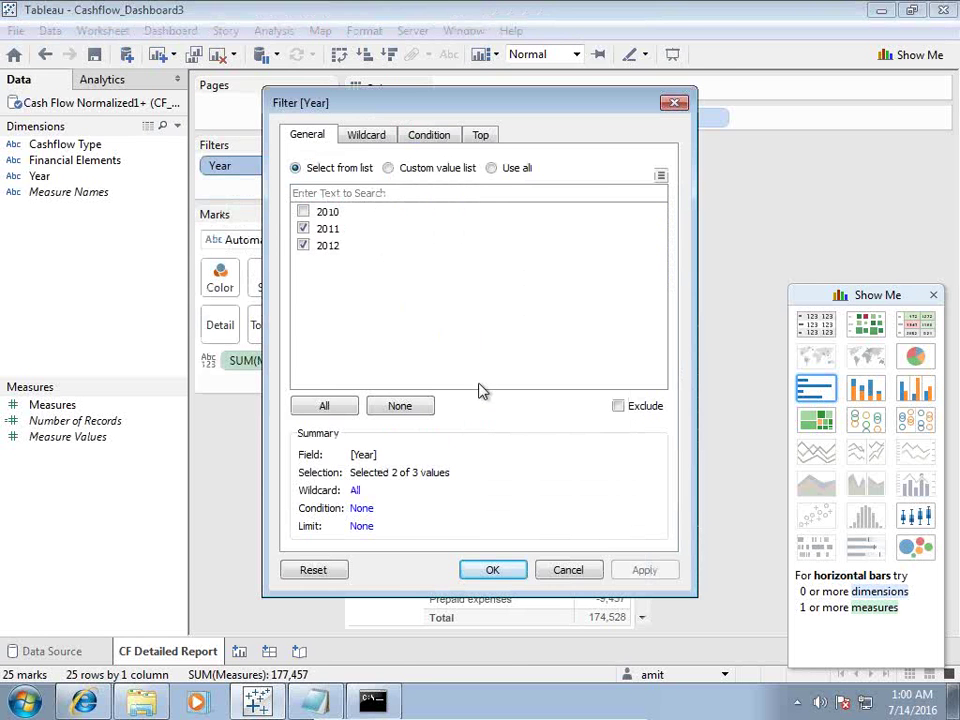
left_click(495, 571)
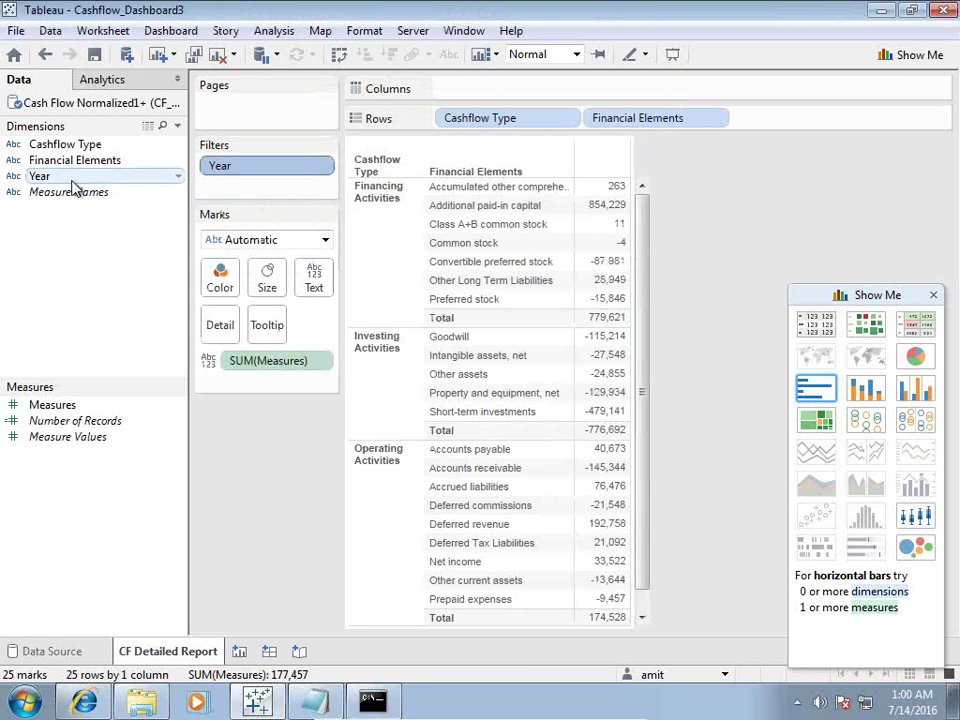
left_click_drag(73, 178, 574, 94)
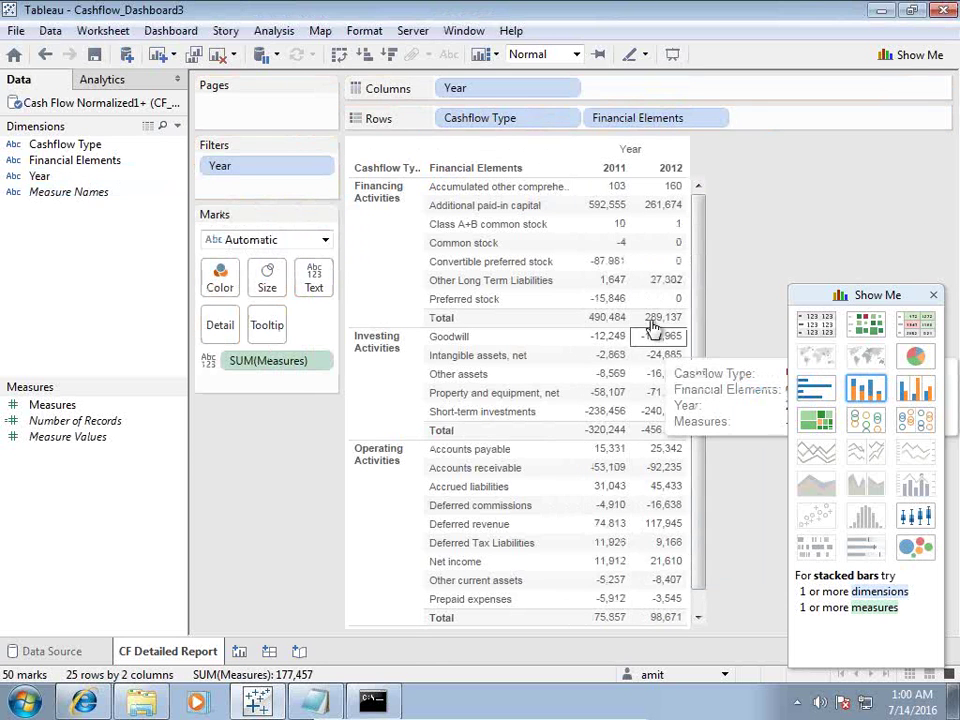
Format the numbers of SUM(Measures) in the pane as Currency (Standard).
left_click(319, 362)
left_click(300, 438)
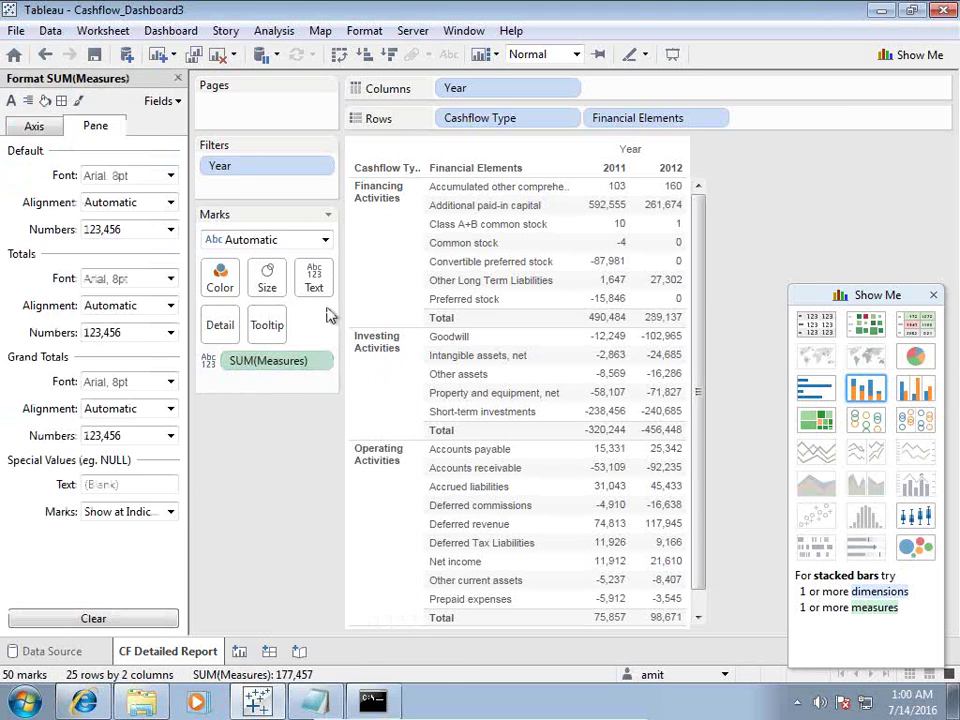
left_click(168, 202)
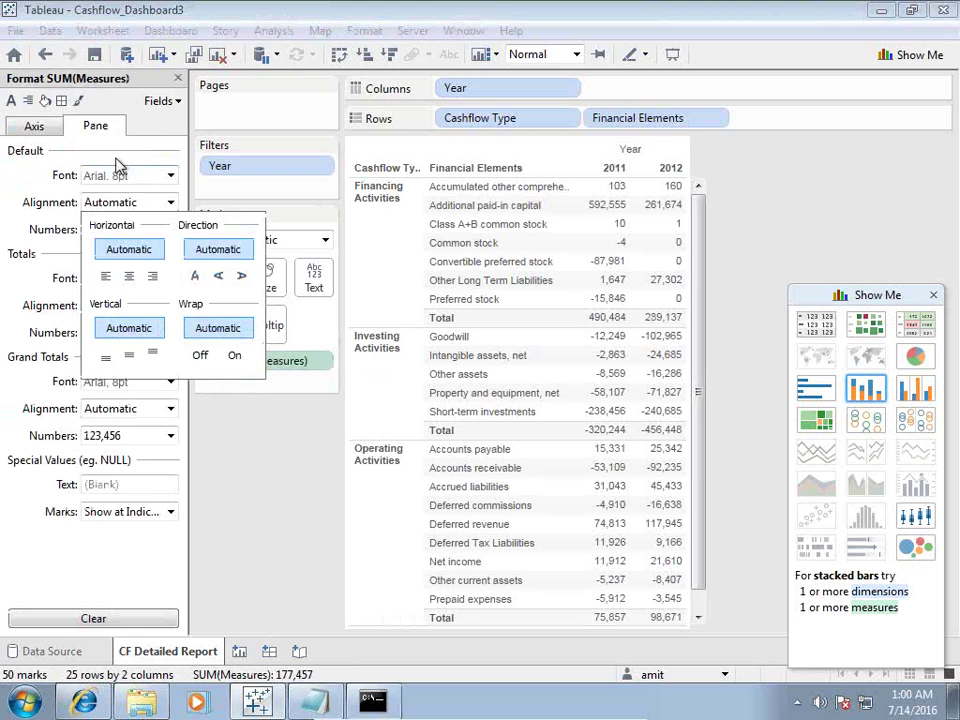
left_click(168, 232)
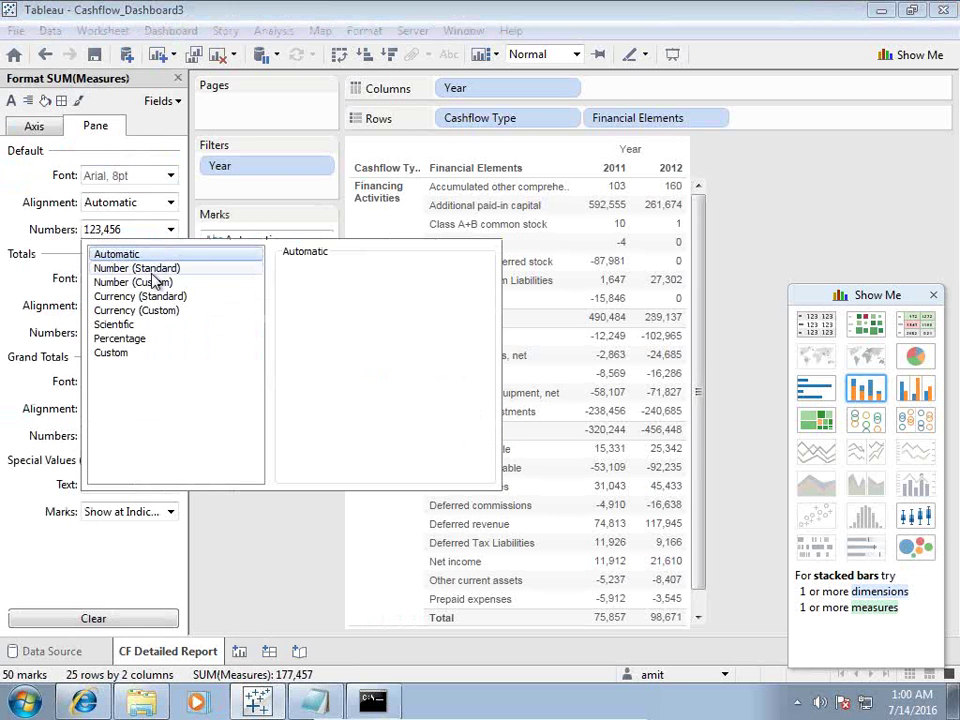
left_click(146, 299)
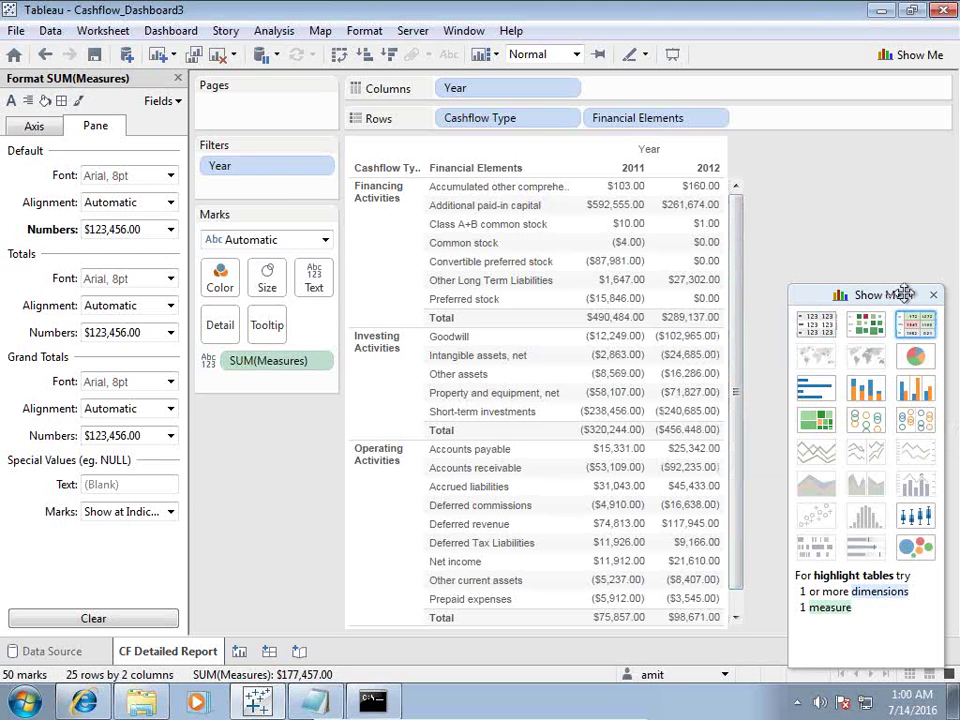
Convert the report into a highlight table and move the chart type palette clear of the table.
left_click_drag(904, 292, 884, 162)
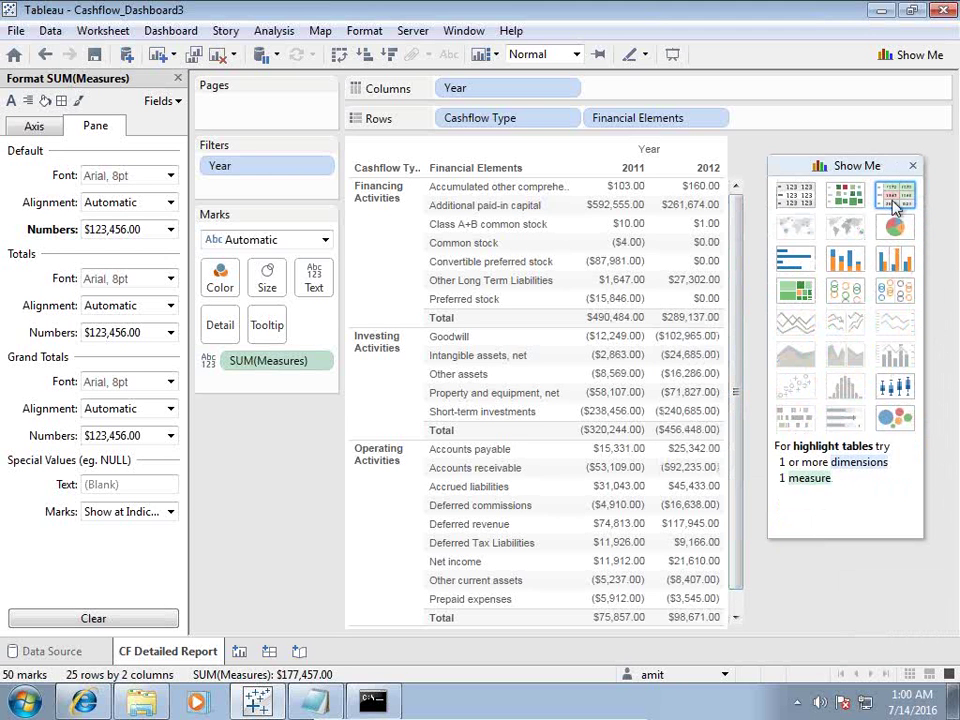
left_click(895, 198)
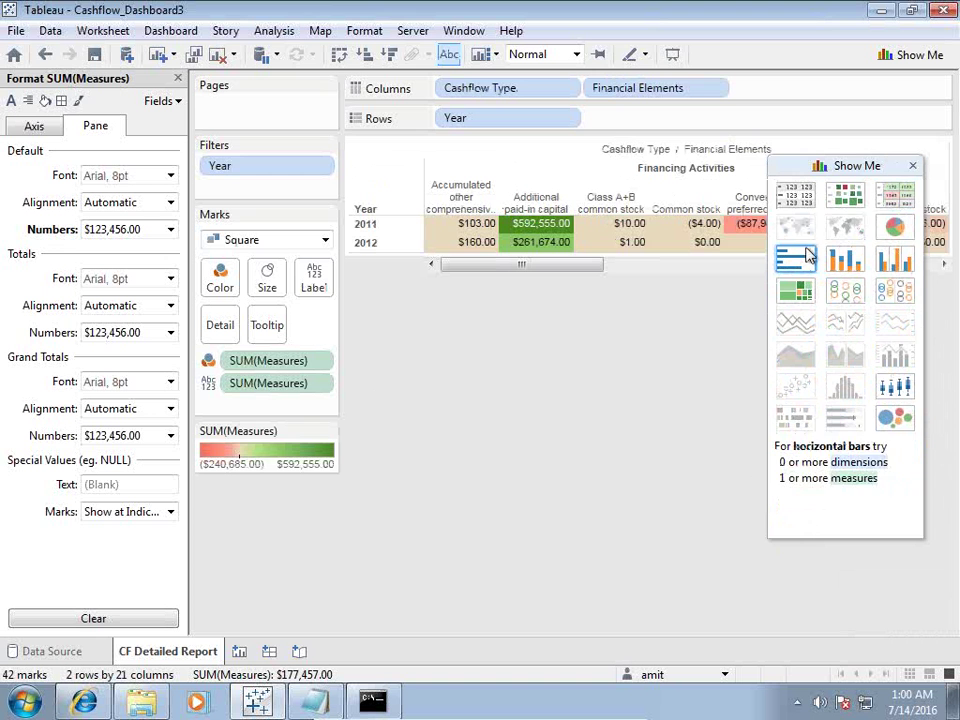
left_click_drag(806, 163, 815, 322)
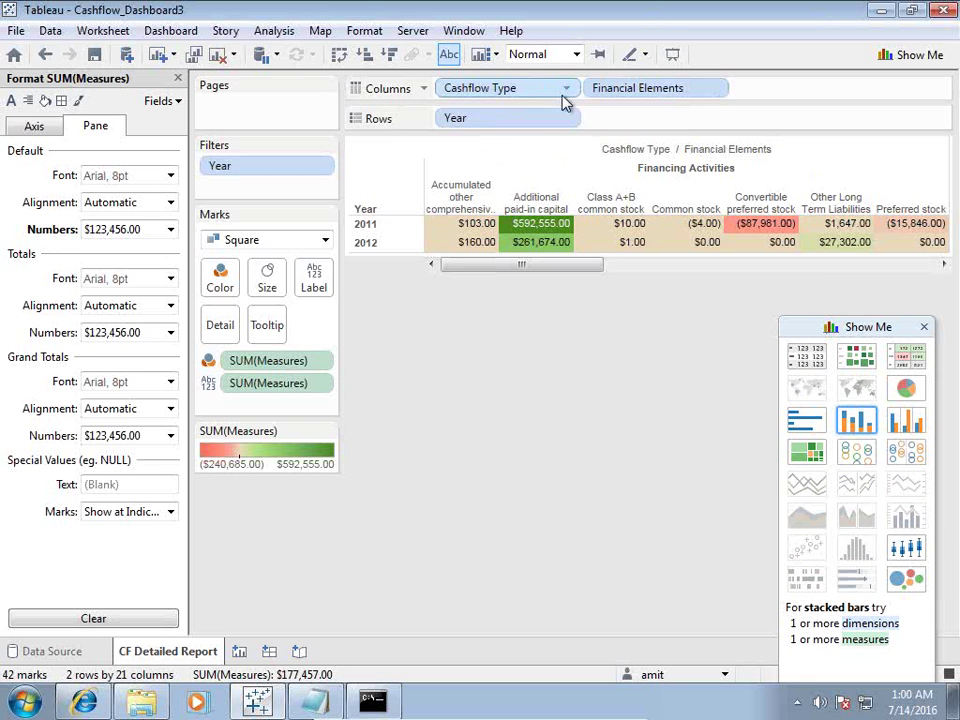
Rearrange the highlight table with Year on columns and Cashflow Type followed by Financial Elements on rows.
left_click_drag(532, 119, 785, 90)
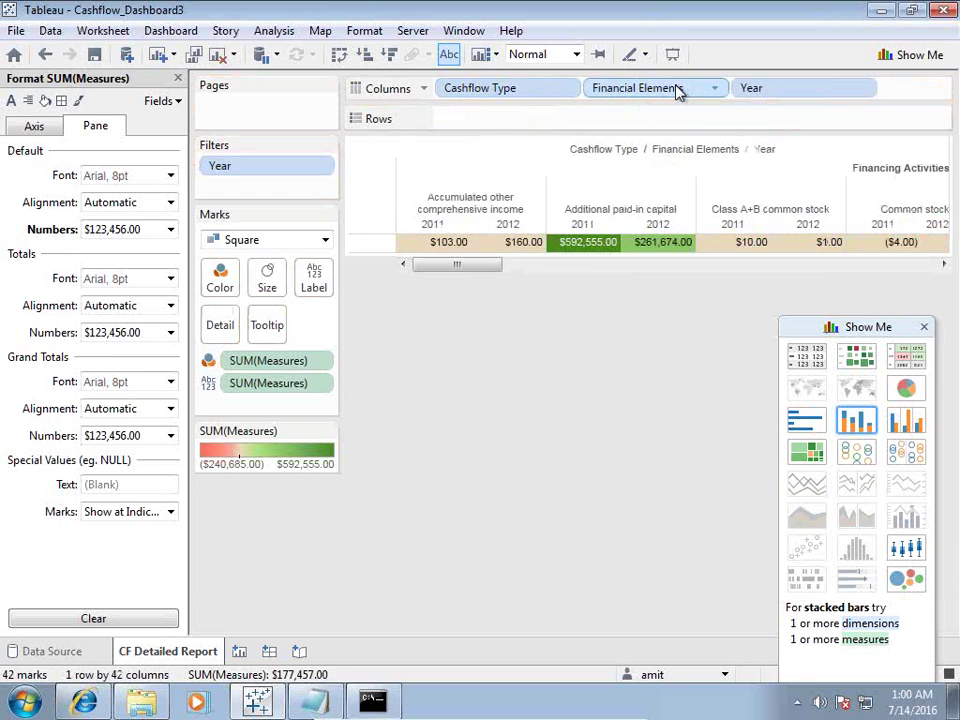
left_click_drag(677, 88, 620, 118)
left_click_drag(531, 88, 636, 124)
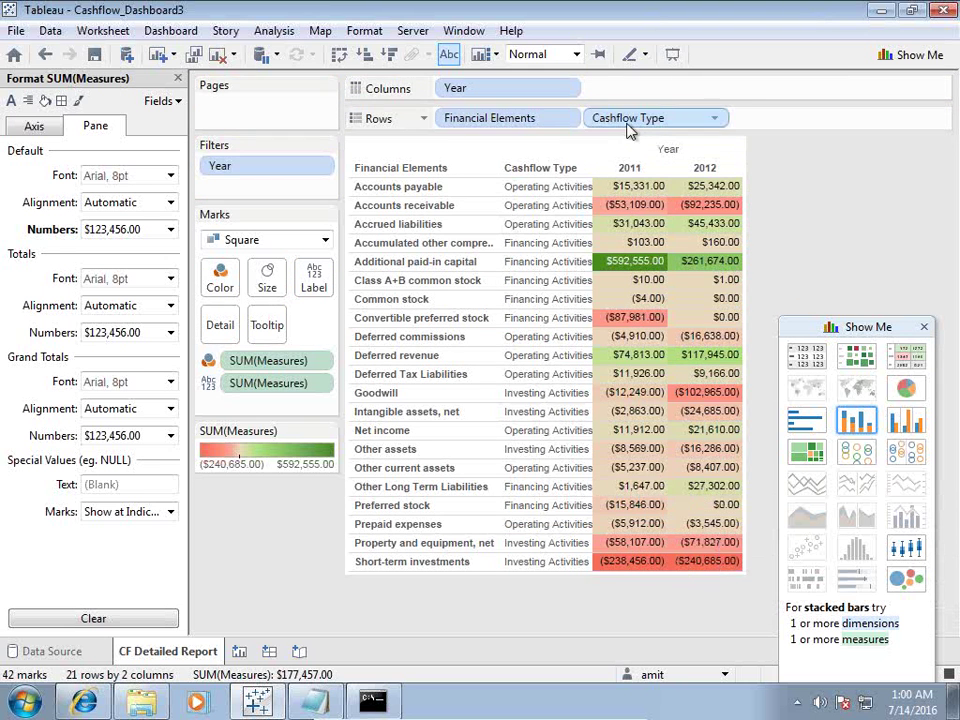
left_click_drag(628, 122, 457, 127)
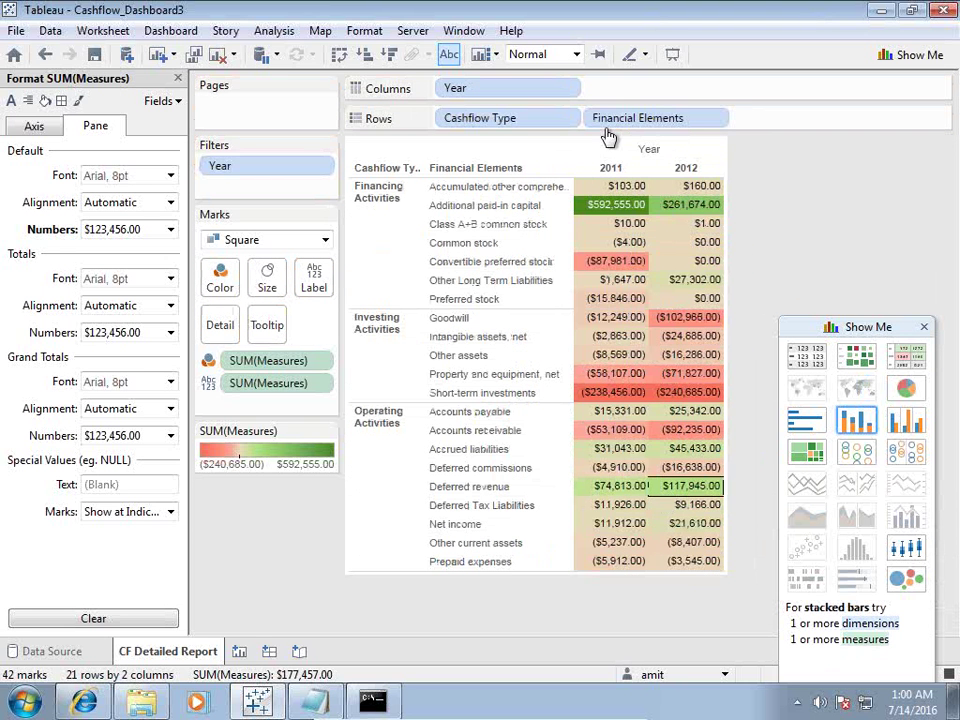
Add a new worksheet and name it 100% Stack Bar.
left_click(241, 652)
double_click(248, 652)
type("100% Stack")
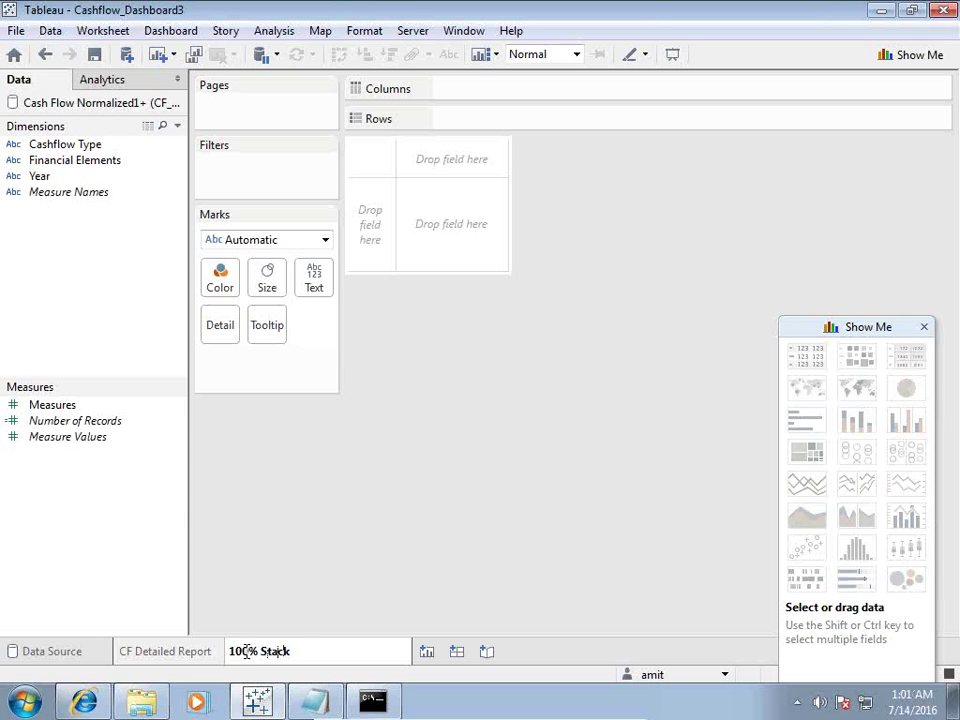
type("Bar")
key("Return")
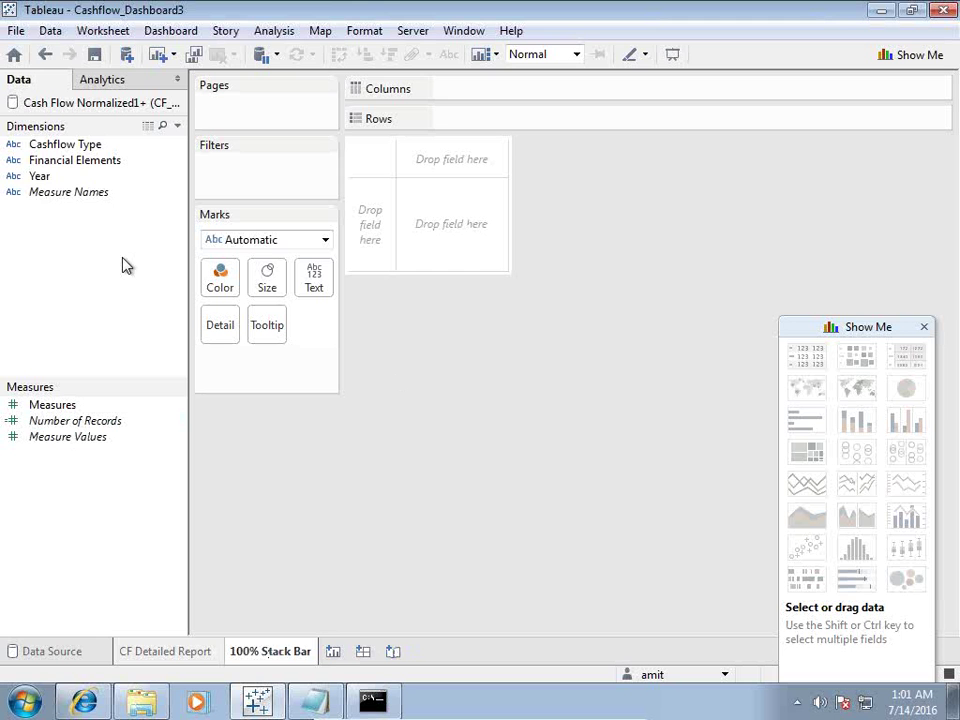
Build a text table with Year on columns, Cashflow Type on rows and Measures as the cell values.
left_click_drag(68, 186, 484, 98)
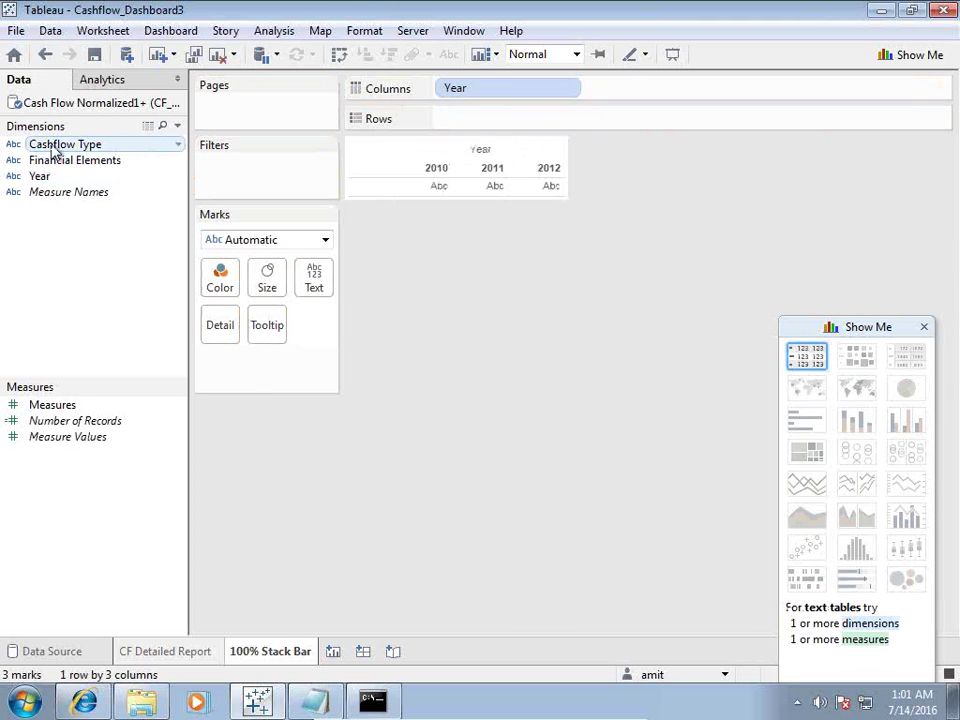
left_click_drag(55, 146, 360, 187)
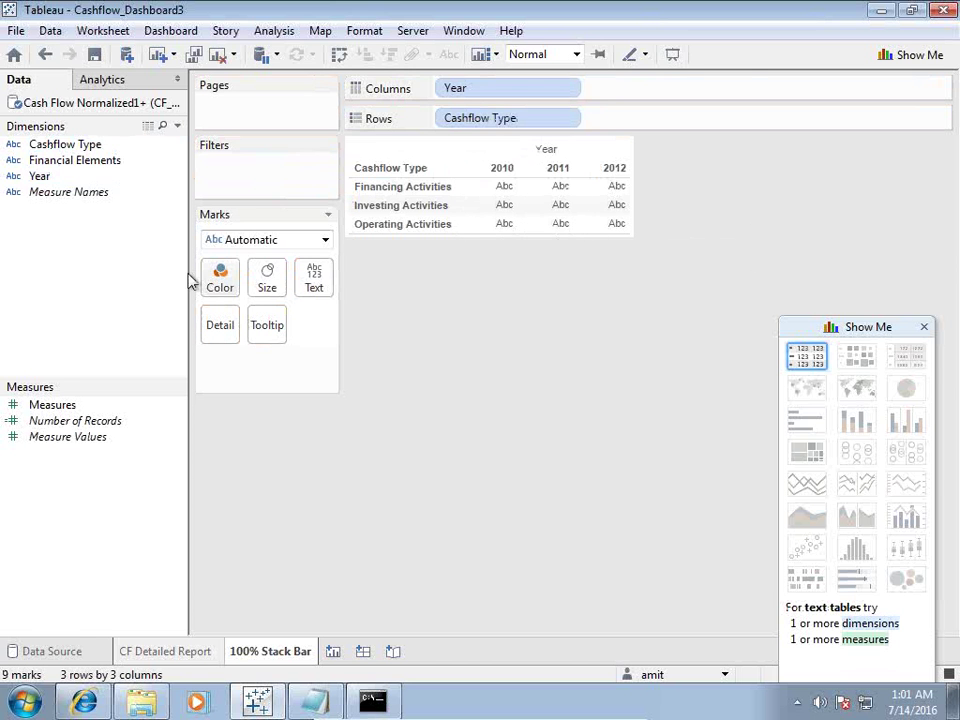
left_click_drag(55, 404, 531, 212)
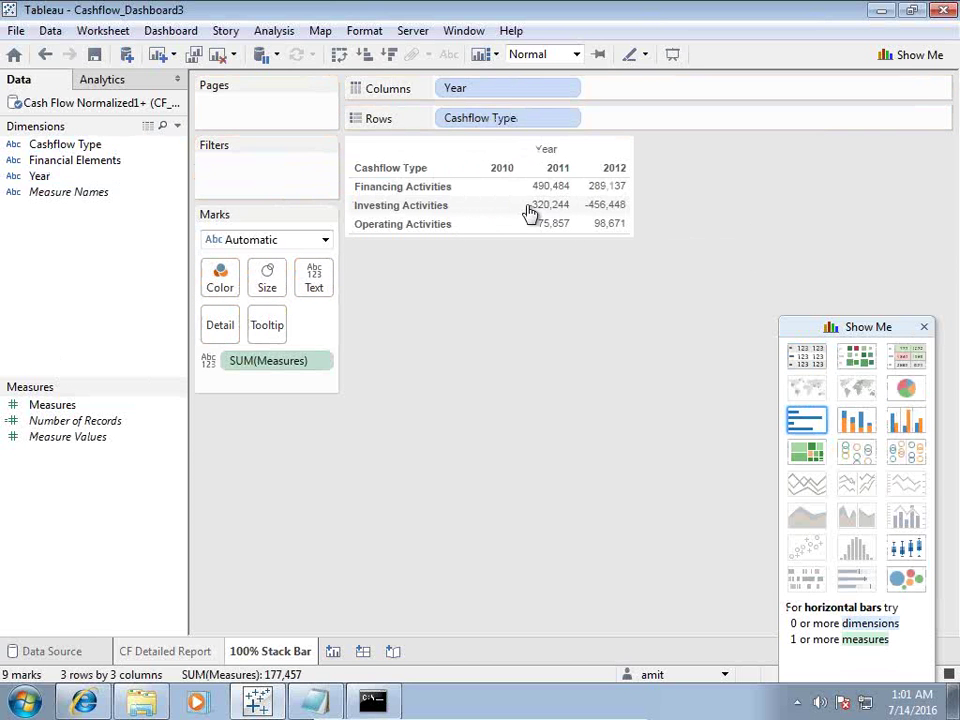
Exclude the year 2010 from the table and show row grand totals.
left_click(500, 168)
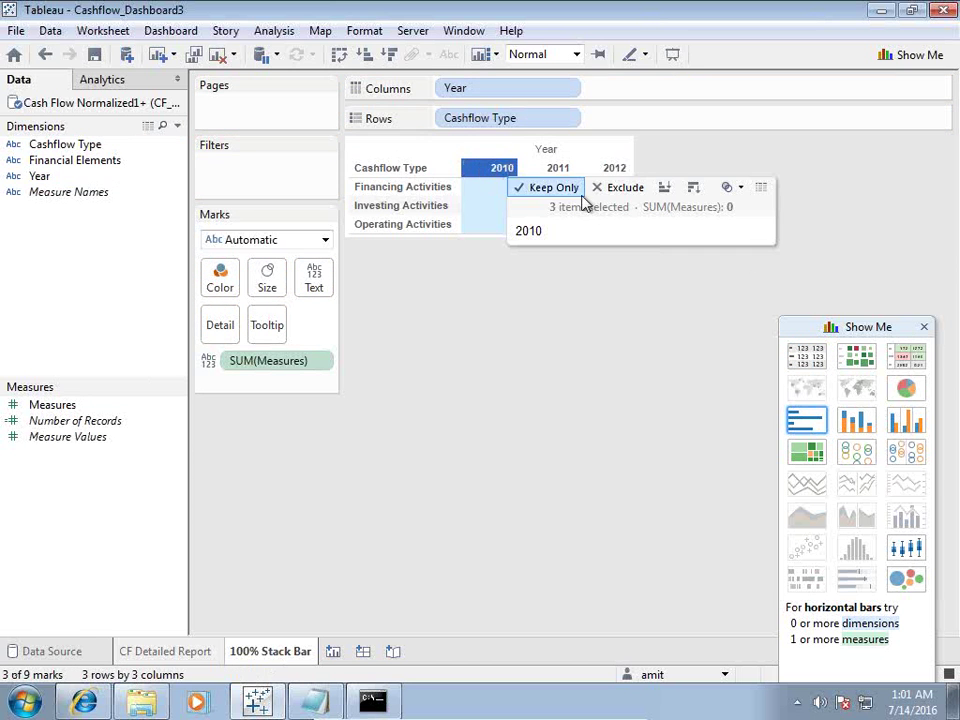
left_click(628, 188)
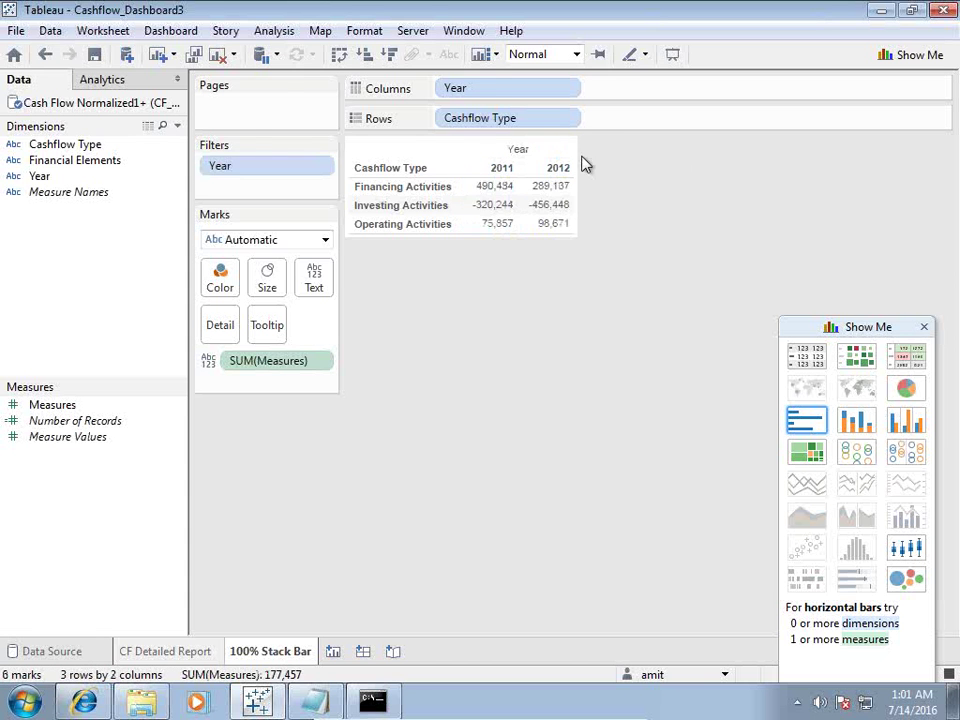
left_click(274, 31)
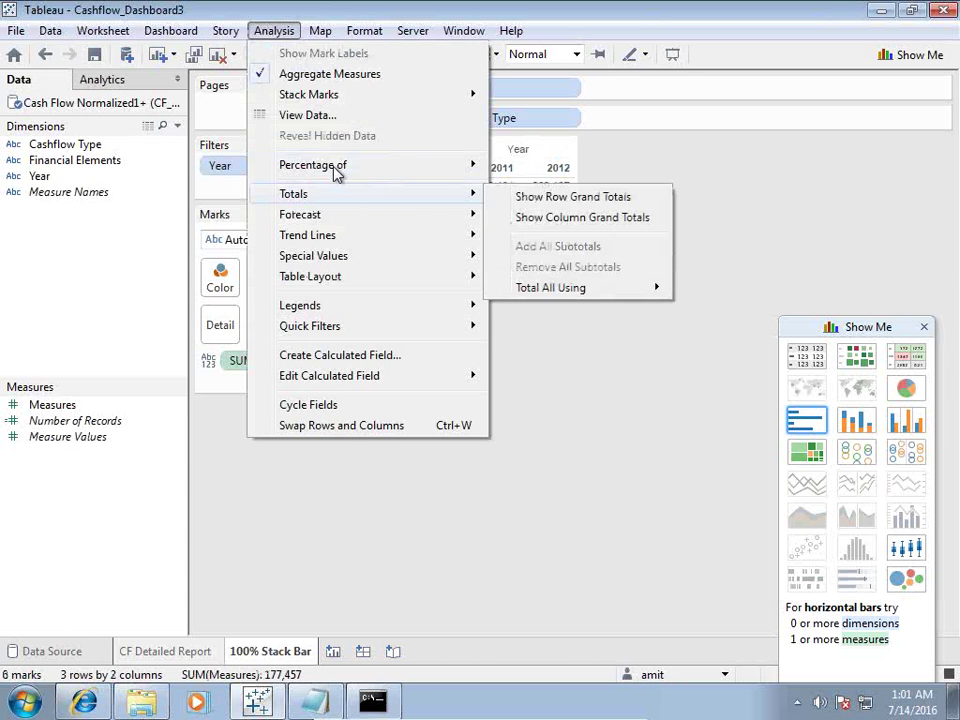
mouse_move(337, 173)
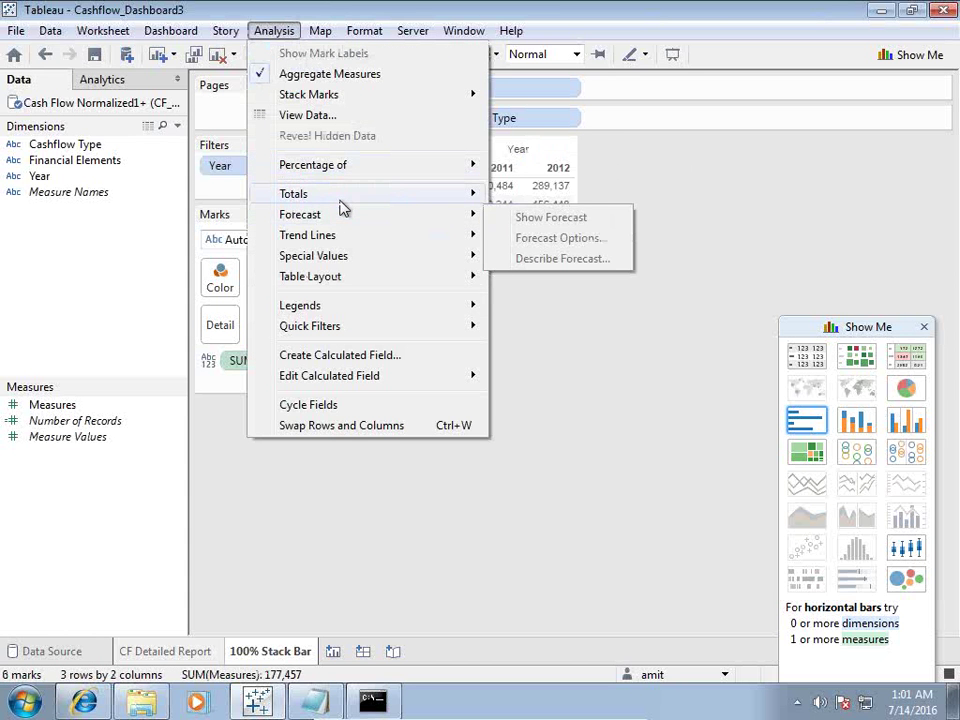
mouse_move(338, 197)
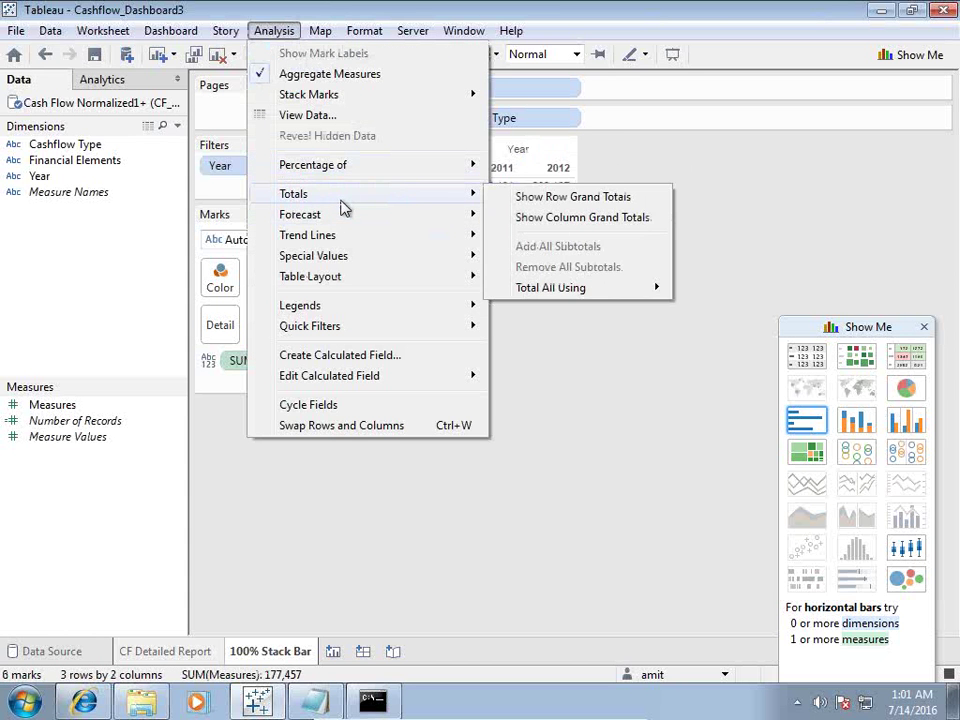
left_click(549, 198)
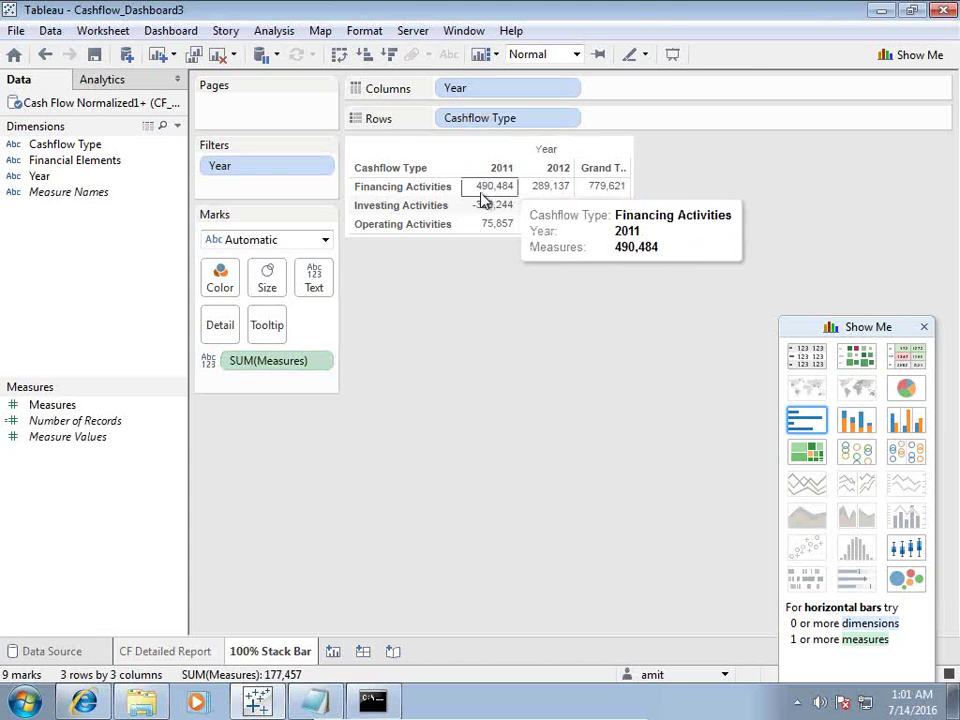
Add a Percent of Total table calculation to SUM(Measures), summarizing the values from Table (Across).
left_click(326, 366)
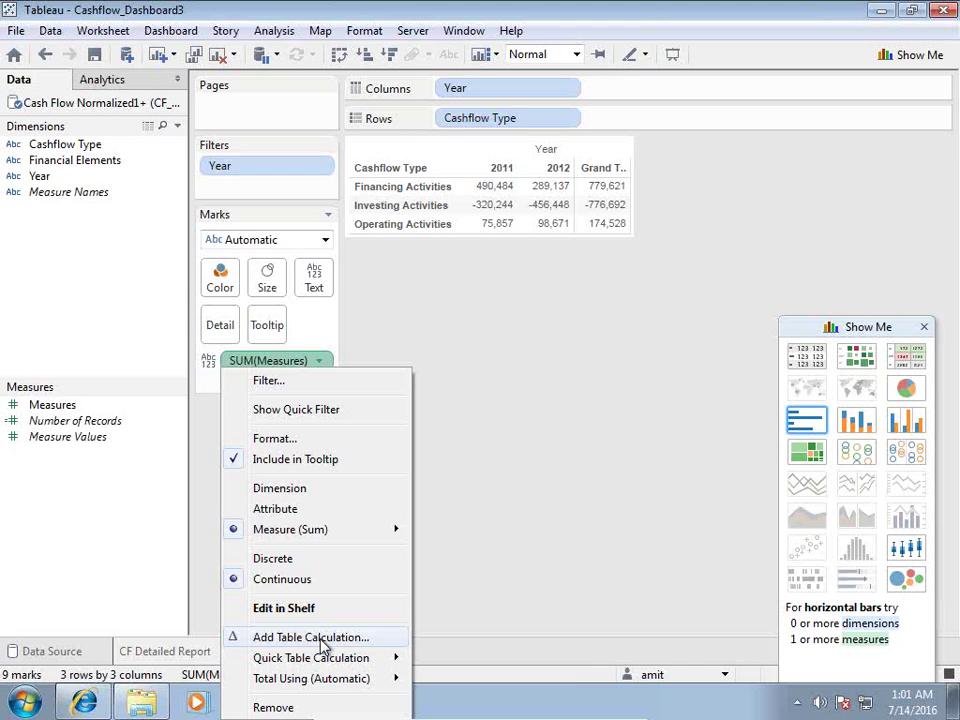
mouse_move(325, 661)
left_click(322, 637)
left_click(462, 260)
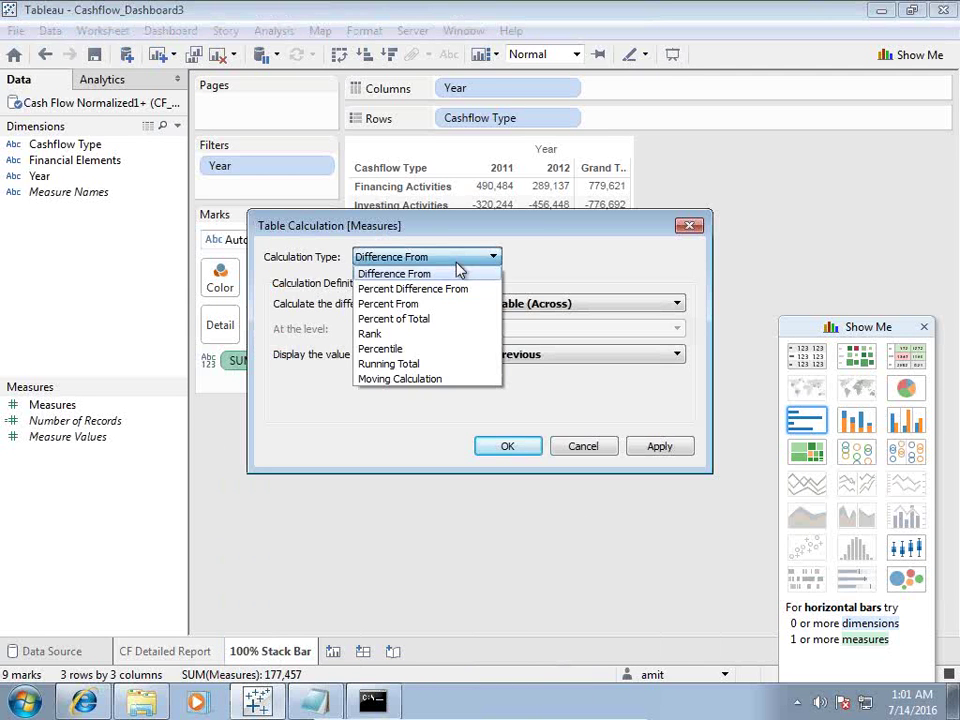
left_click(410, 321)
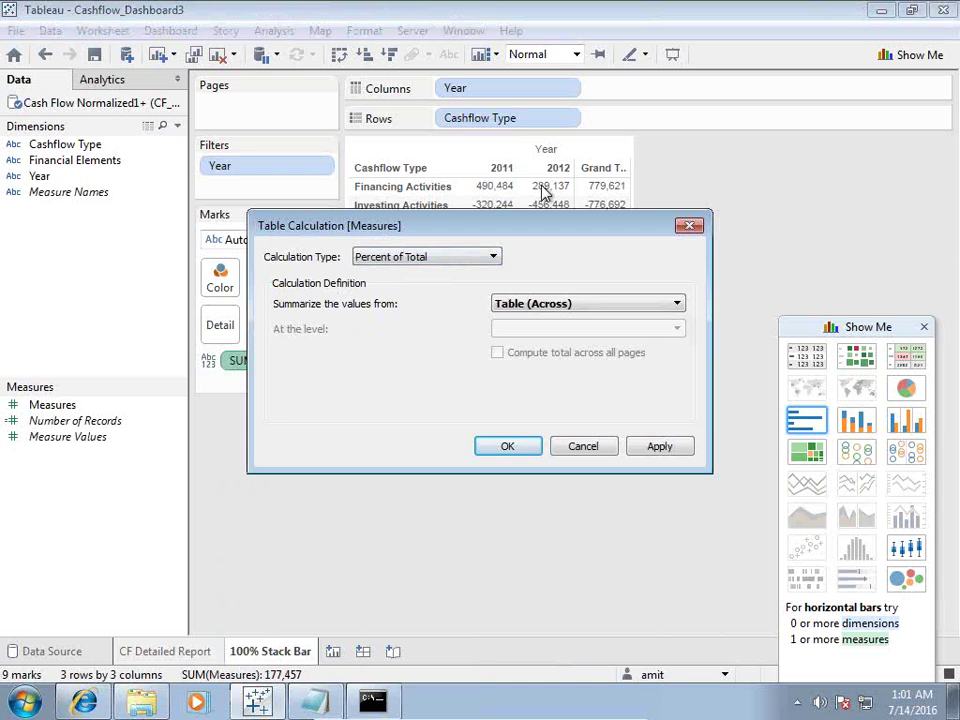
left_click(590, 306)
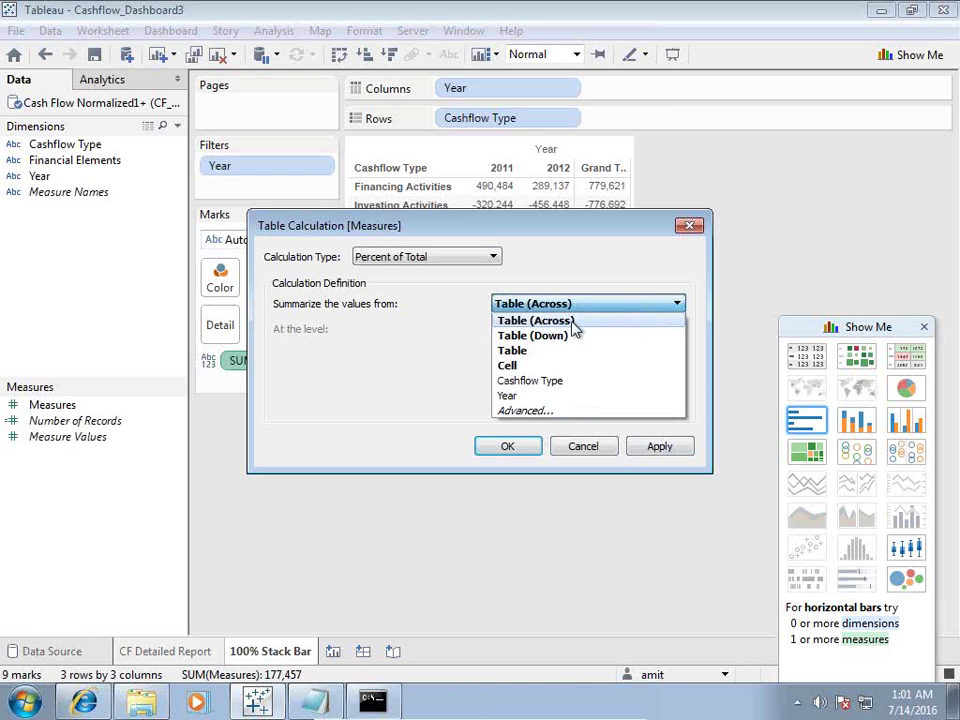
left_click(574, 322)
left_click(645, 442)
left_click(530, 449)
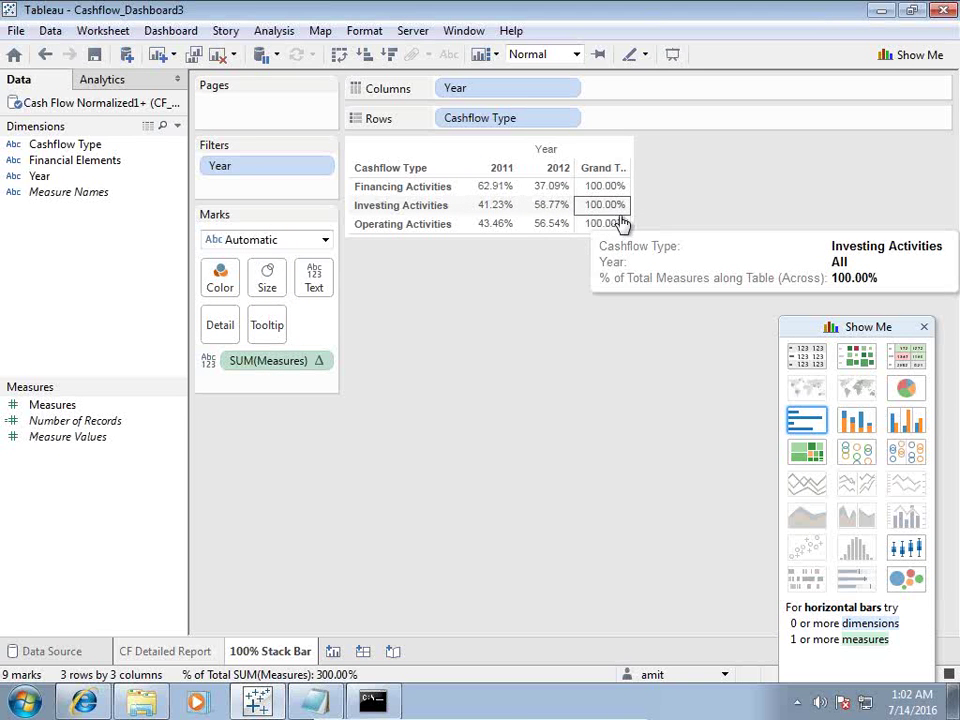
Convert the percentage table into stacked bars and label the bar segments with Measures.
left_click(829, 410)
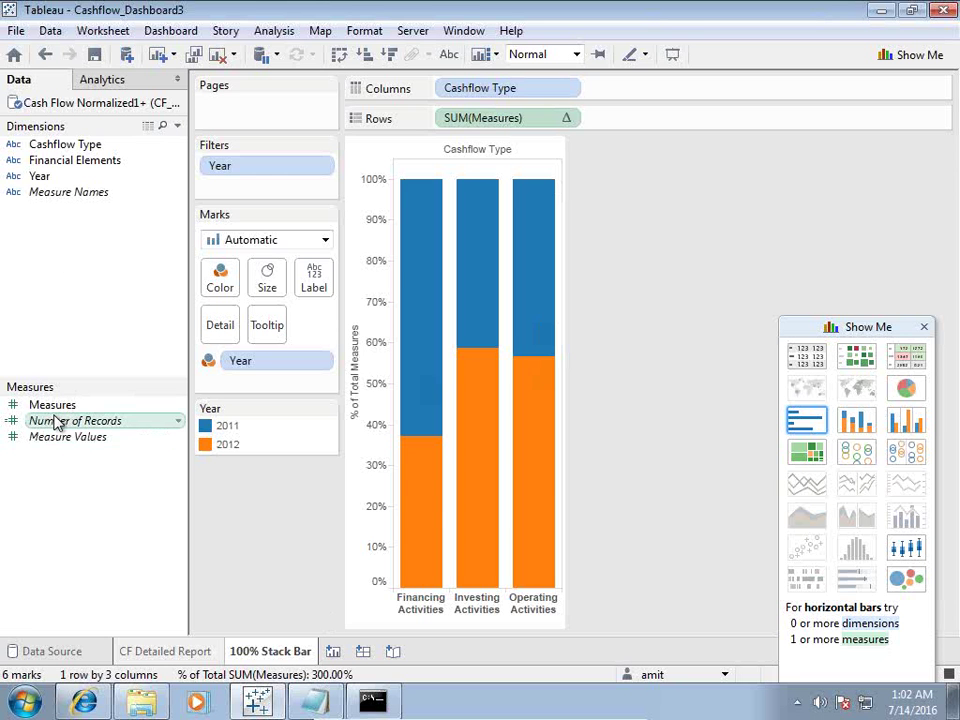
left_click_drag(68, 404, 316, 284)
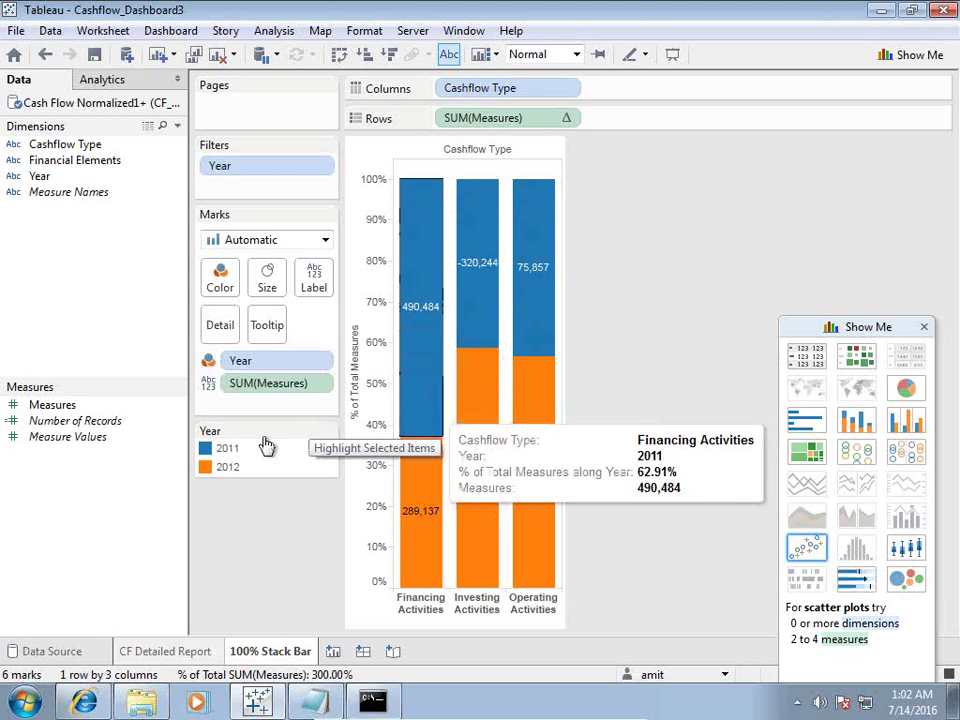
Add a new worksheet and name it Pie Chart.
left_click(335, 653)
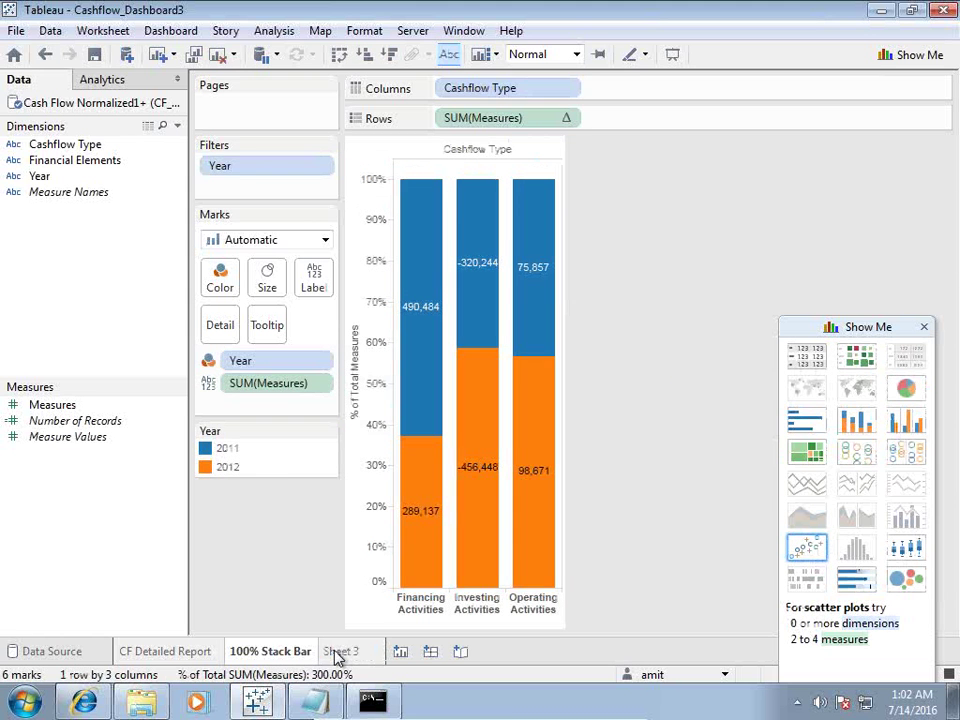
double_click(341, 653)
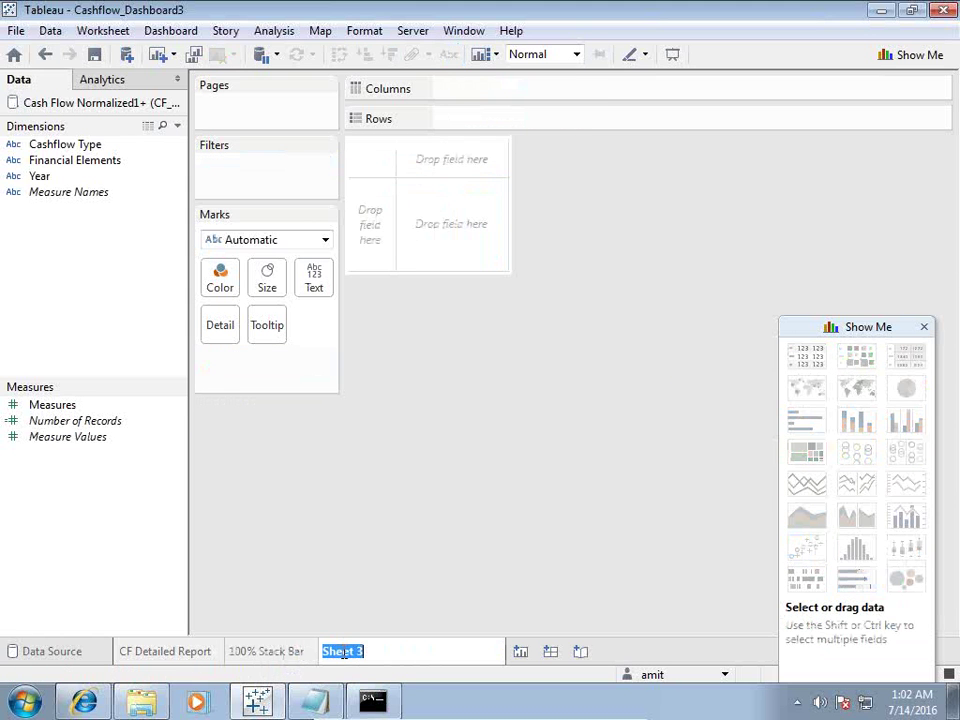
mouse_move(343, 652)
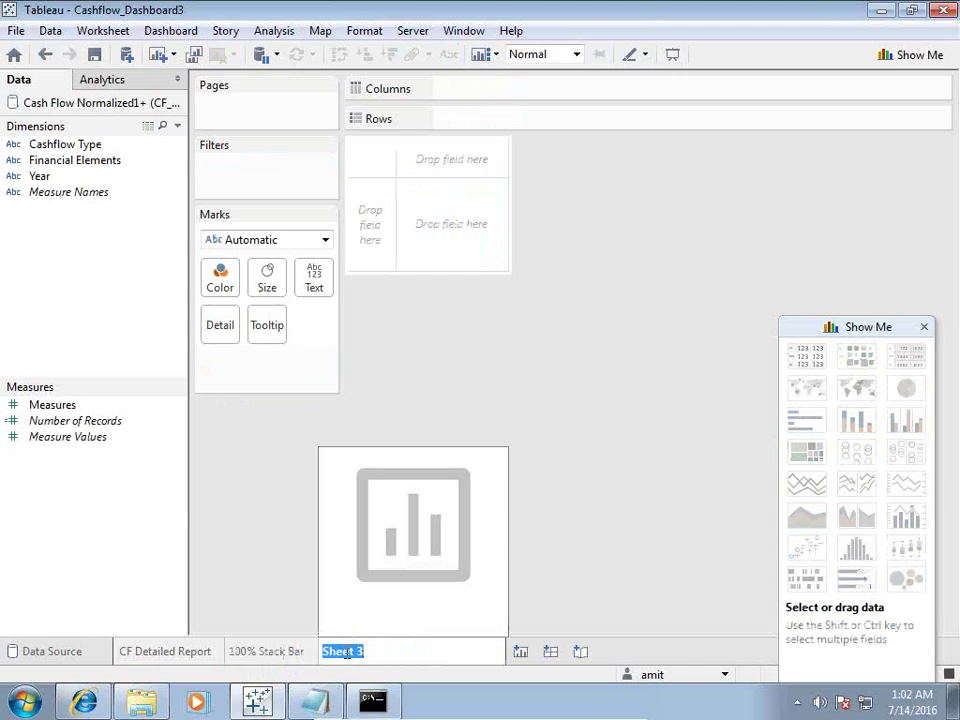
type("Pe")
type("ie Chart")
left_click(555, 362)
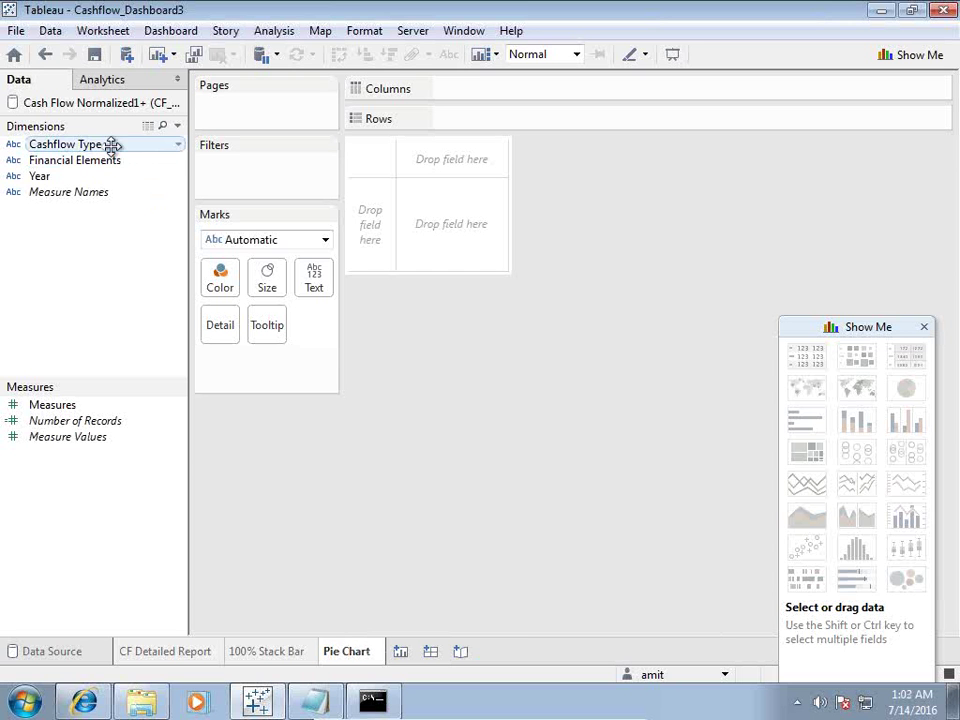
Build pie charts with Year on rows, colored by Cashflow Type and with Measures as the slice angle.
left_click_drag(900, 324, 807, 173)
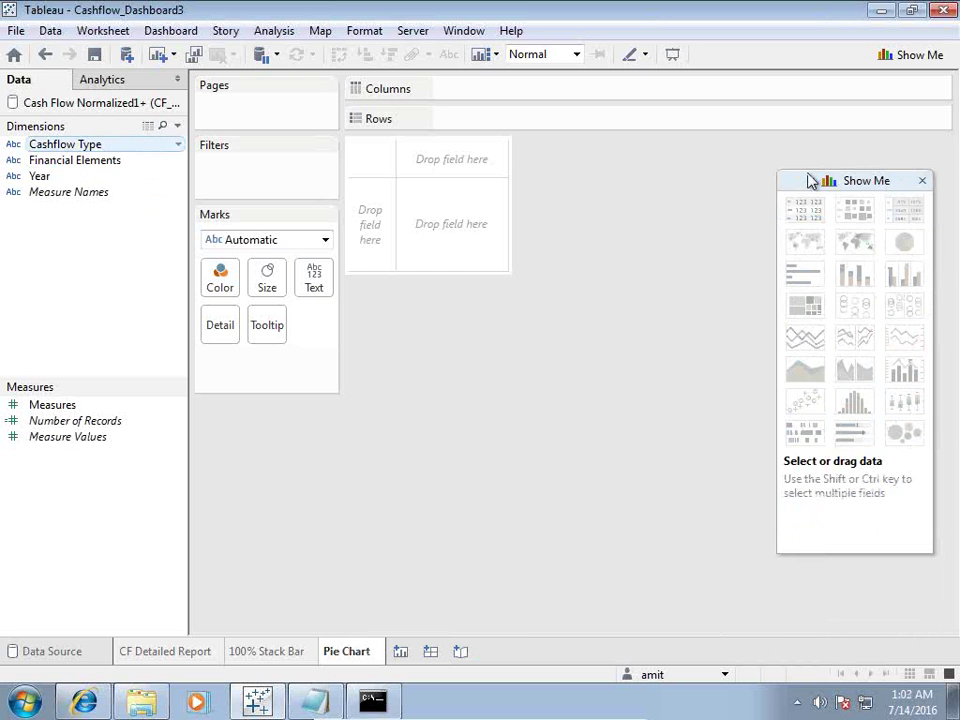
left_click_drag(39, 176, 450, 122)
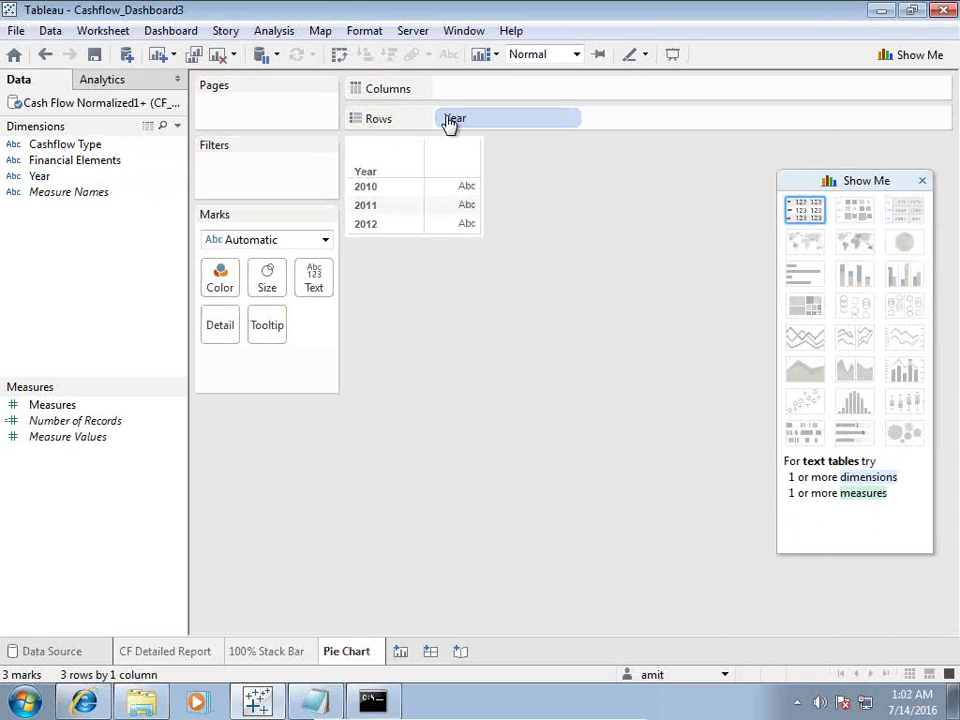
left_click(315, 240)
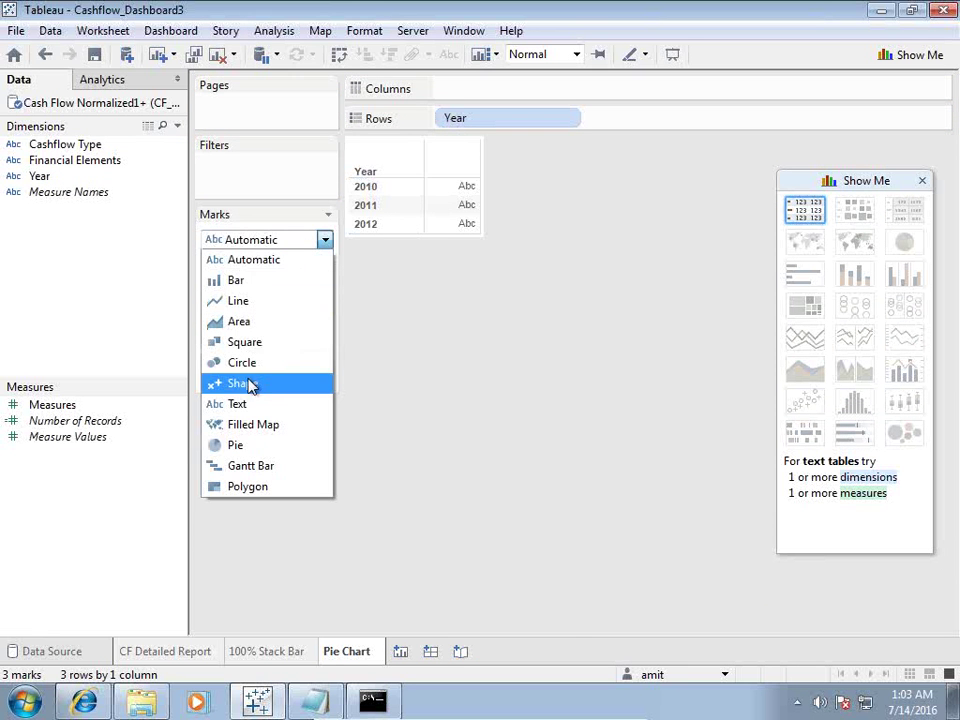
left_click(236, 445)
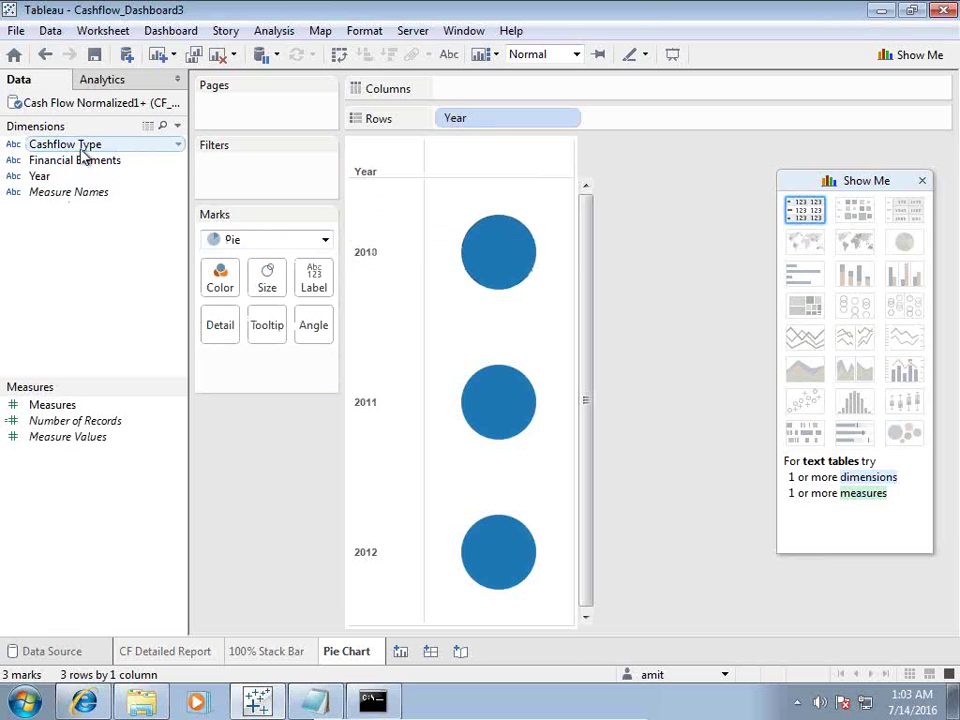
left_click_drag(84, 150, 234, 290)
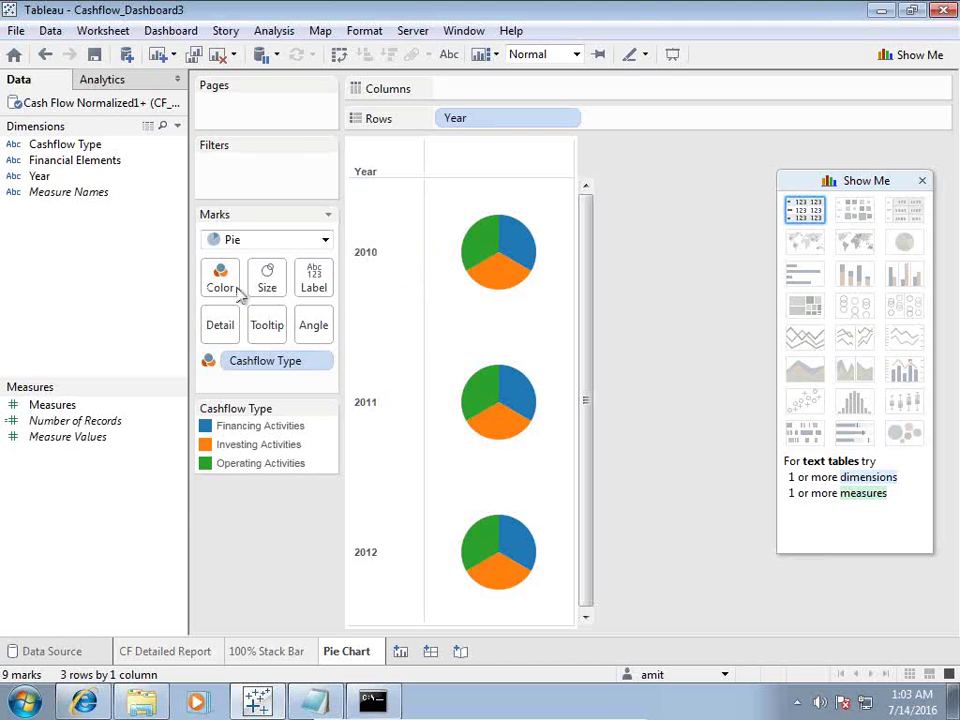
left_click_drag(85, 415, 318, 330)
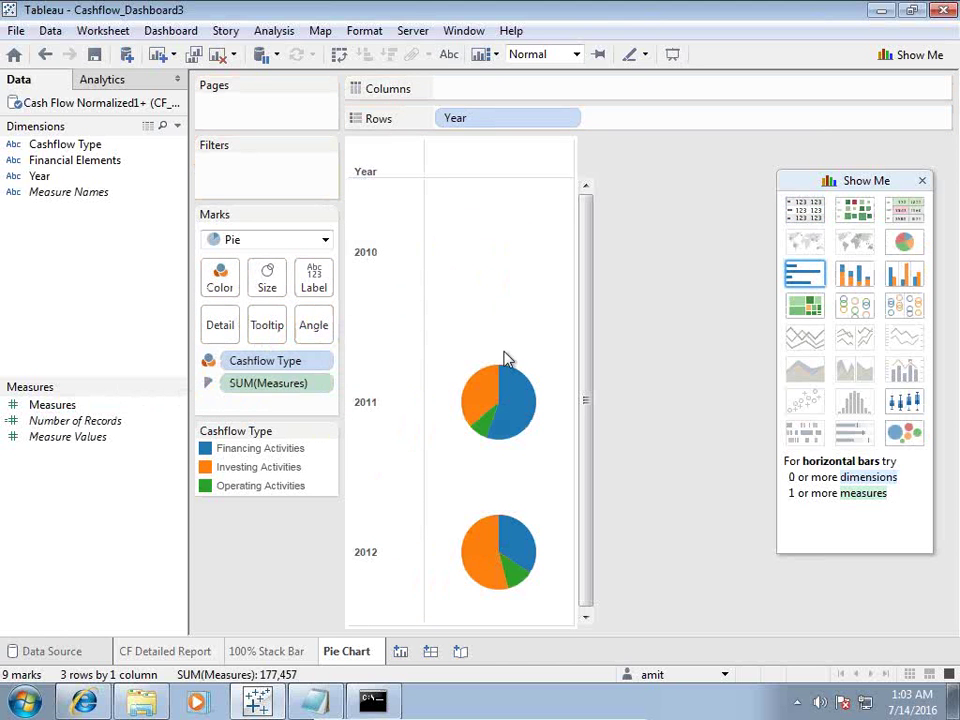
Exclude the year 2010 from the pie charts.
left_click(396, 240)
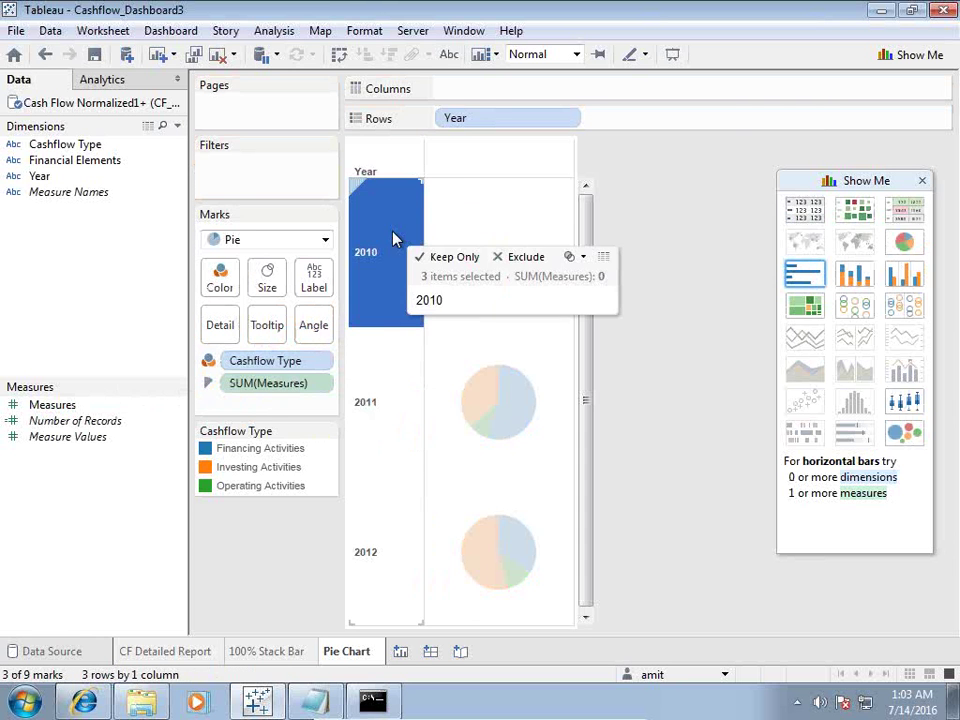
left_click(530, 257)
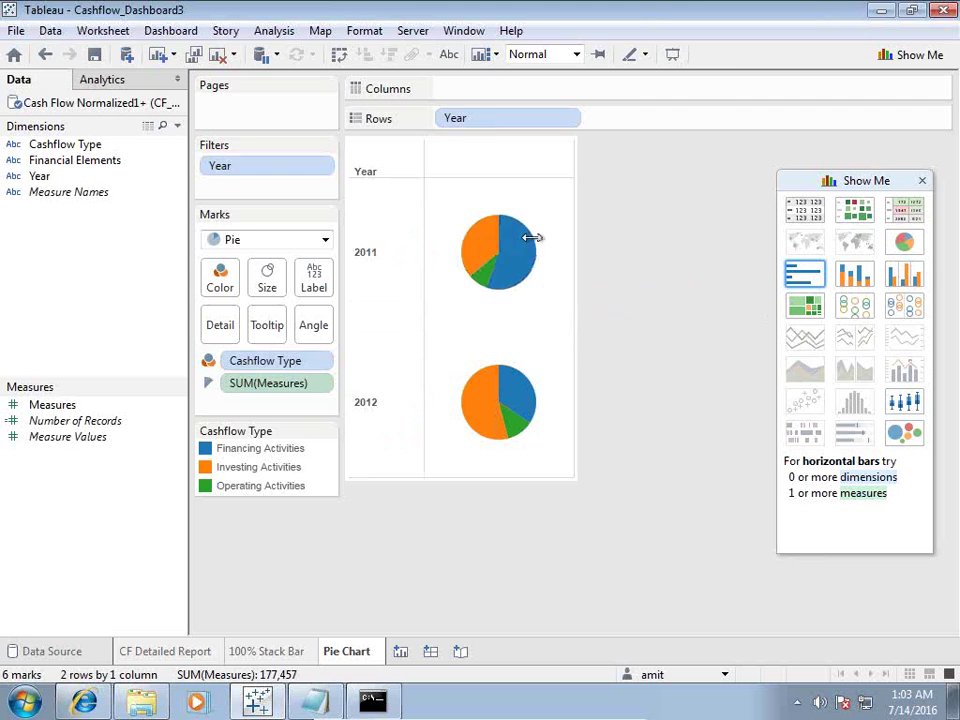
Label the pie slices with Measures and Cashflow Type, and widen and heighten the chart so the labels fit.
left_click_drag(60, 404, 318, 290)
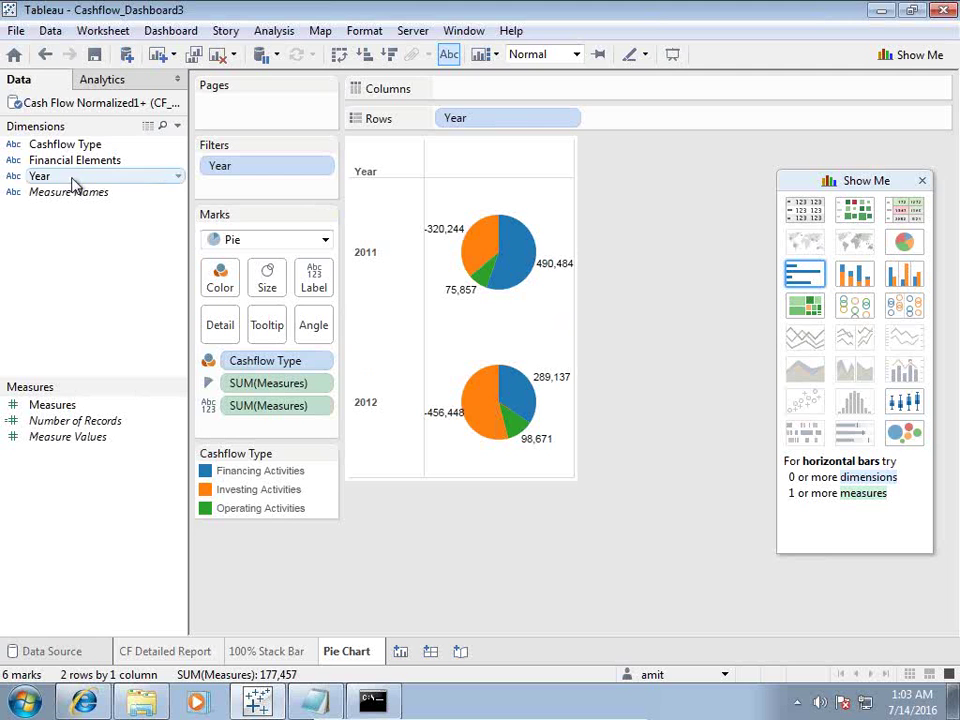
left_click_drag(71, 154, 315, 279)
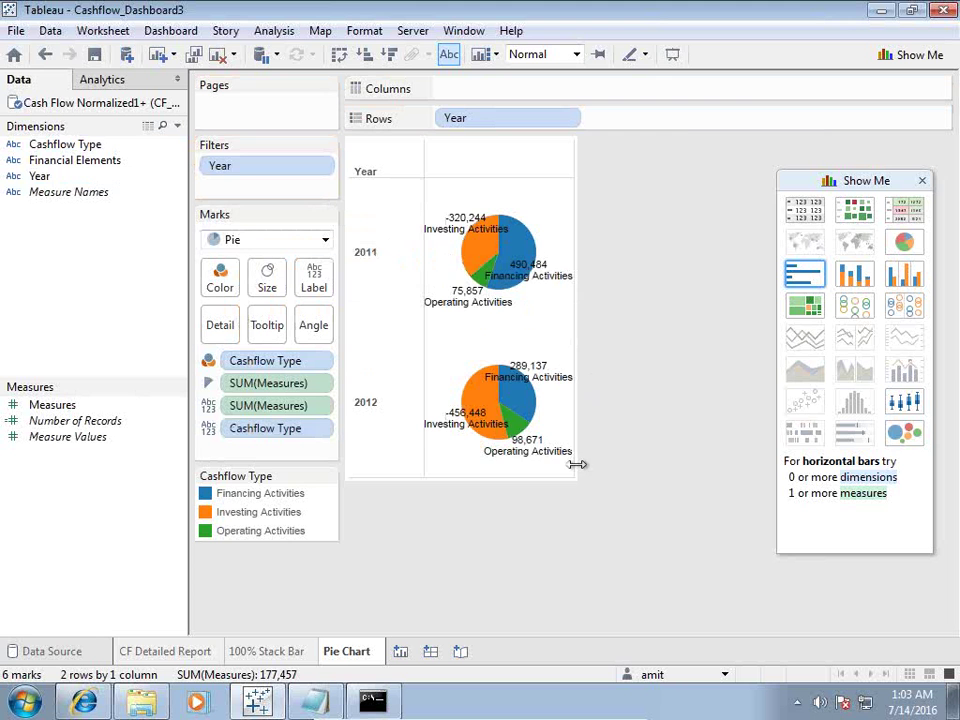
left_click_drag(578, 464, 686, 473)
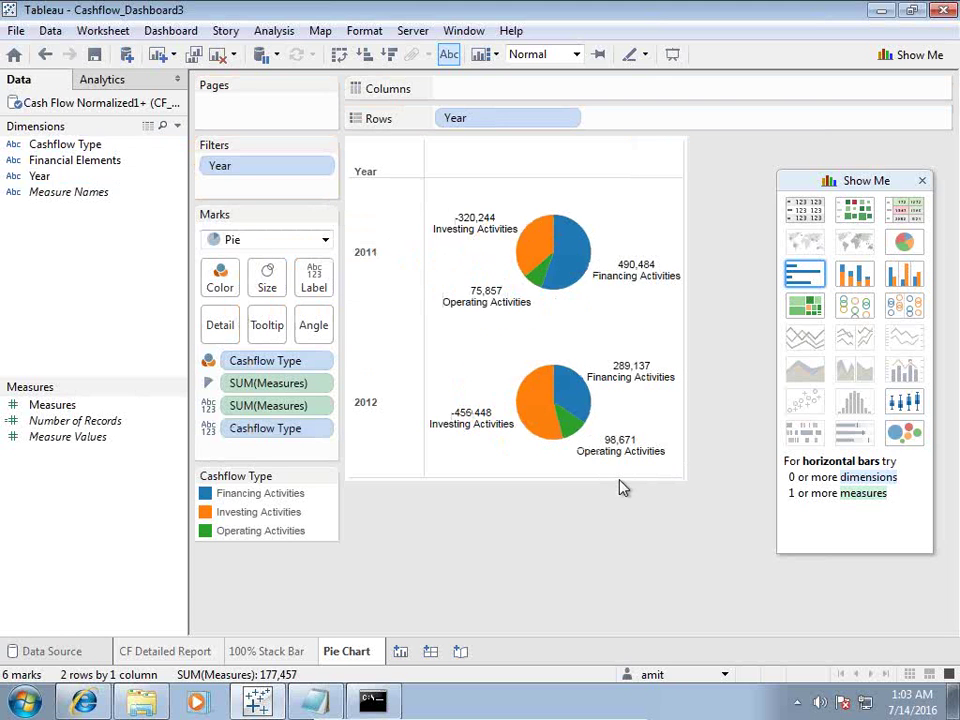
left_click_drag(619, 478, 619, 557)
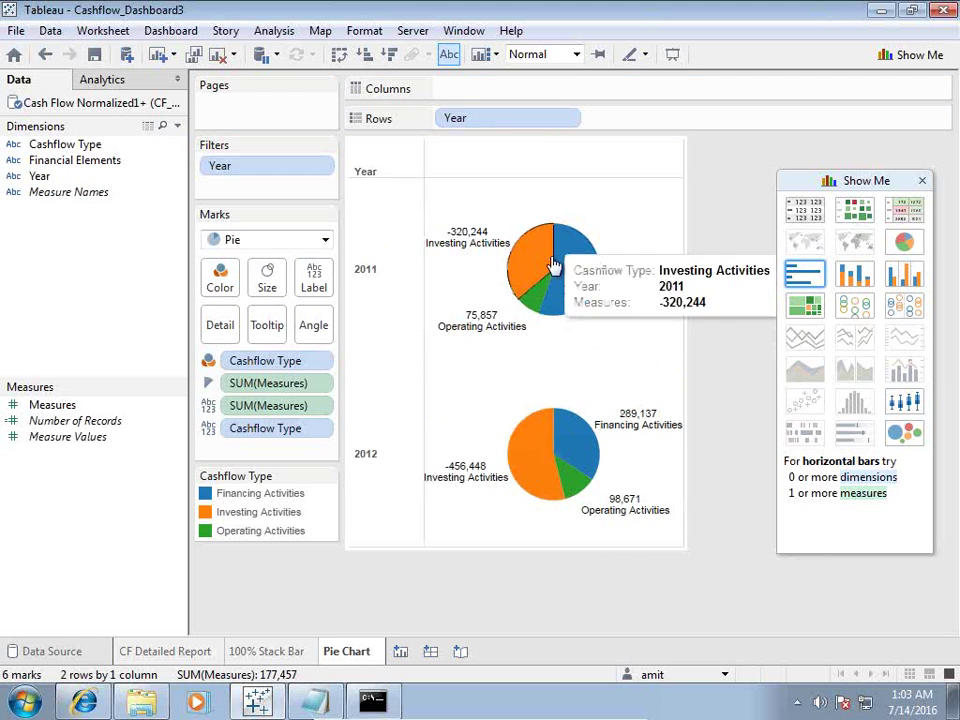
Rename the Pie Chart worksheet to Year Over Year CF Pie Chart.
double_click(357, 660)
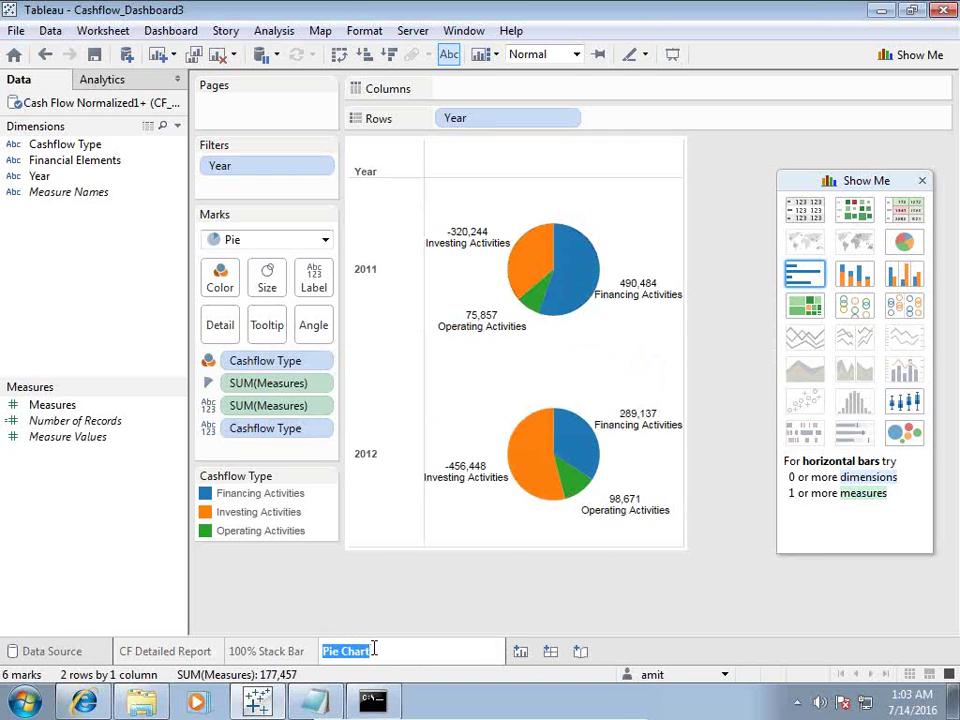
key("ctrl+Left")
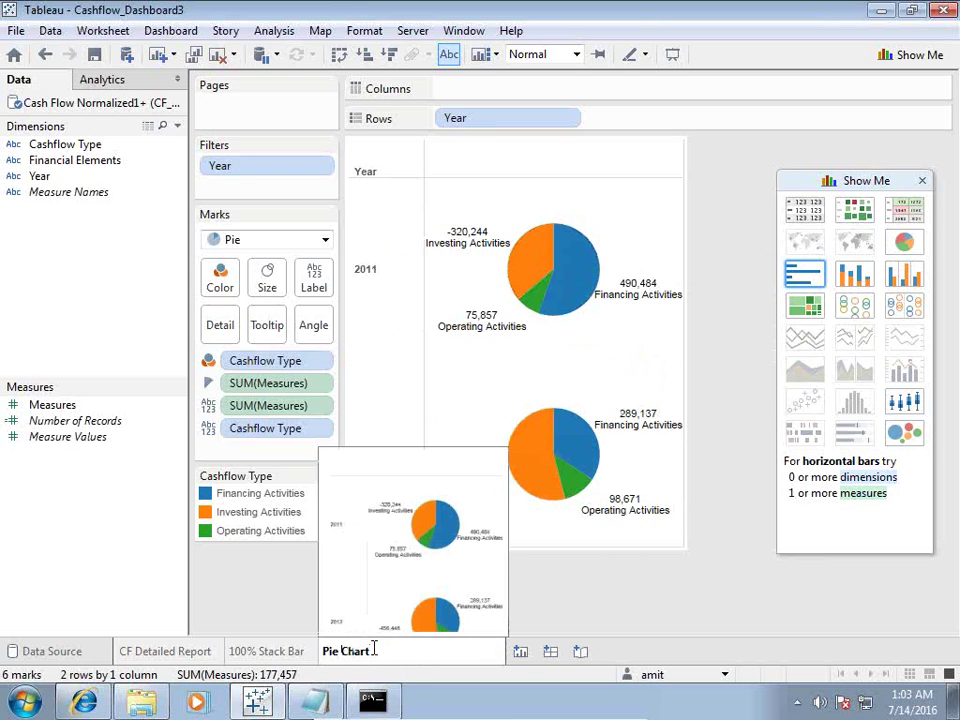
key("Home")
type("Year Over ")
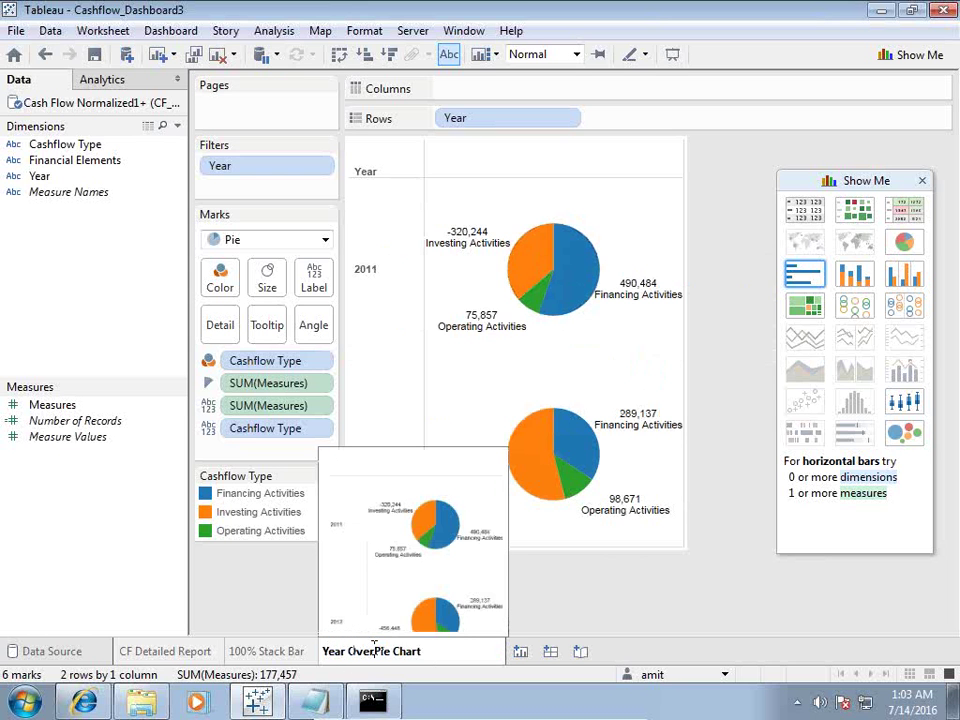
type("Year")
key("Return")
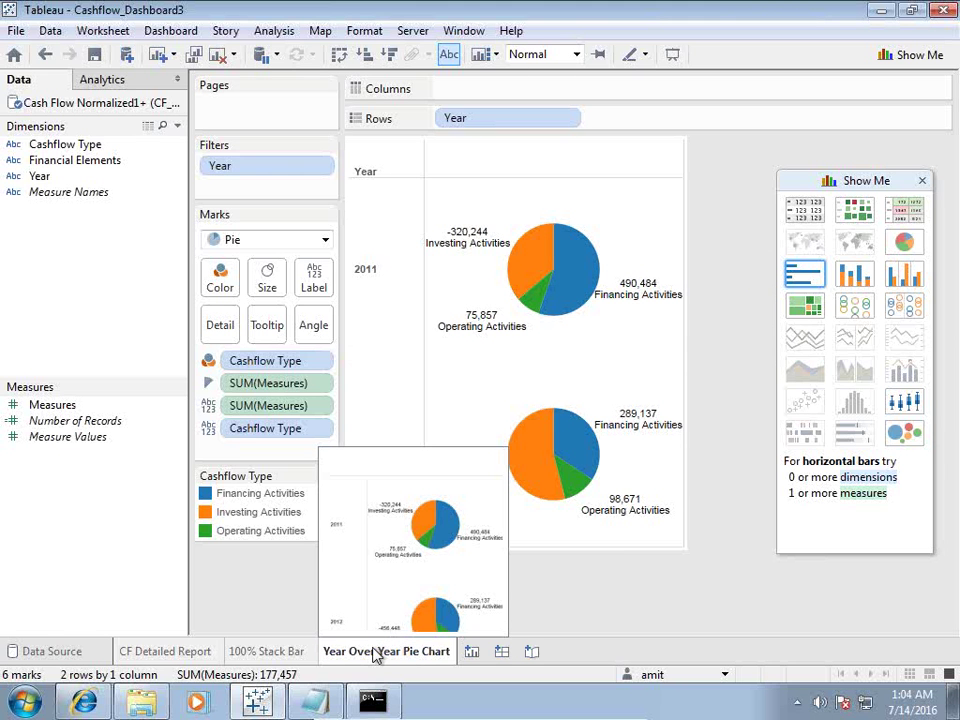
double_click(405, 651)
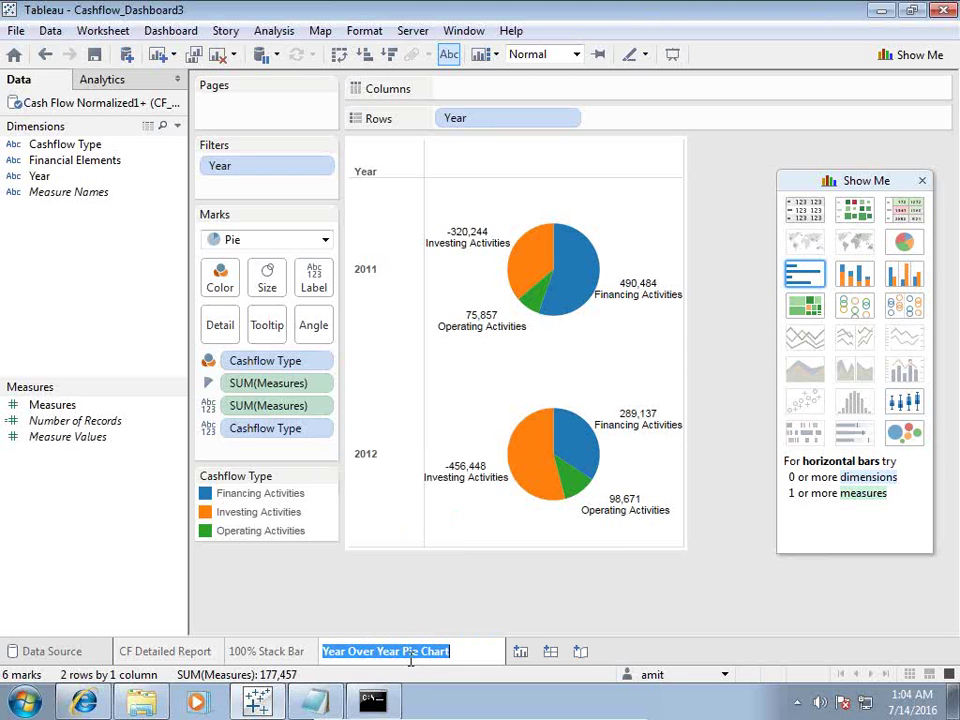
left_click(405, 651)
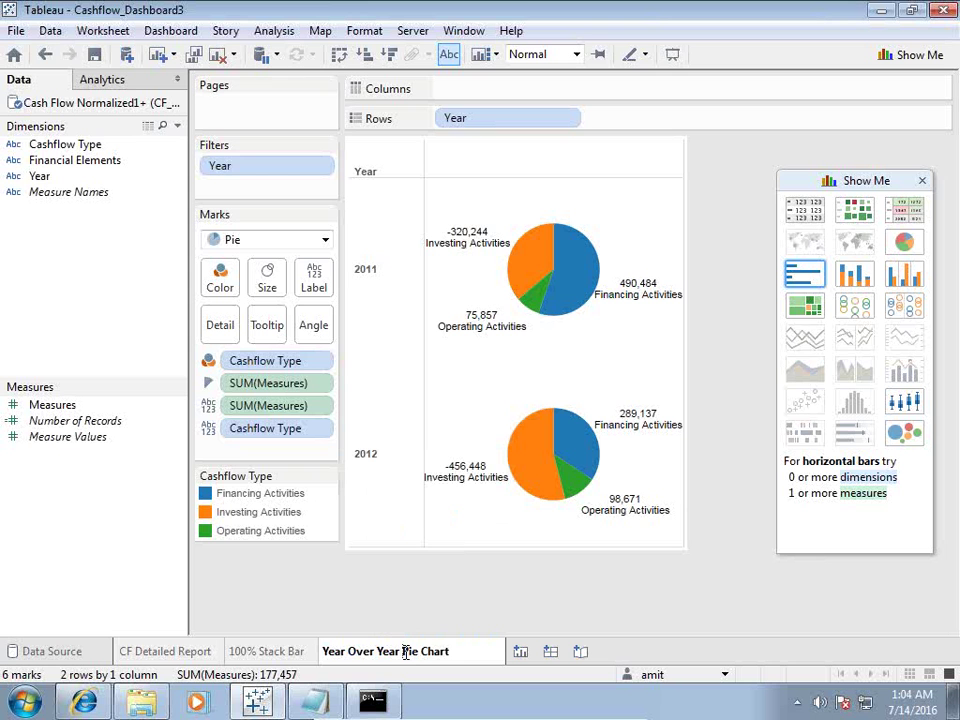
type("CF")
key("Return")
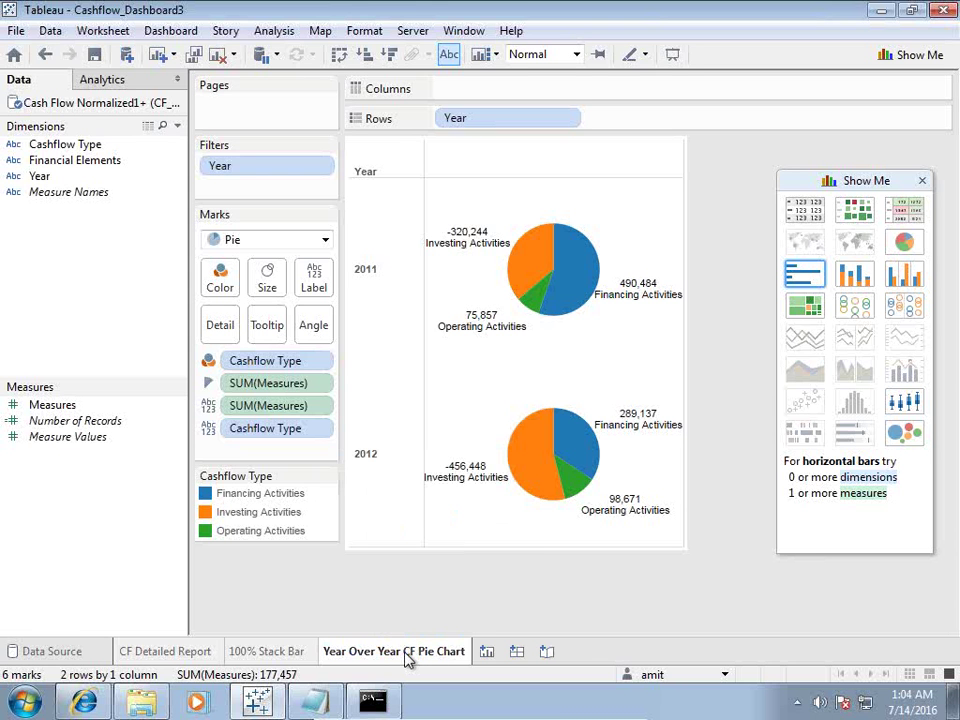
Add a new worksheet and create a calculated field named Dummy with the formula 0.
left_click(486, 652)
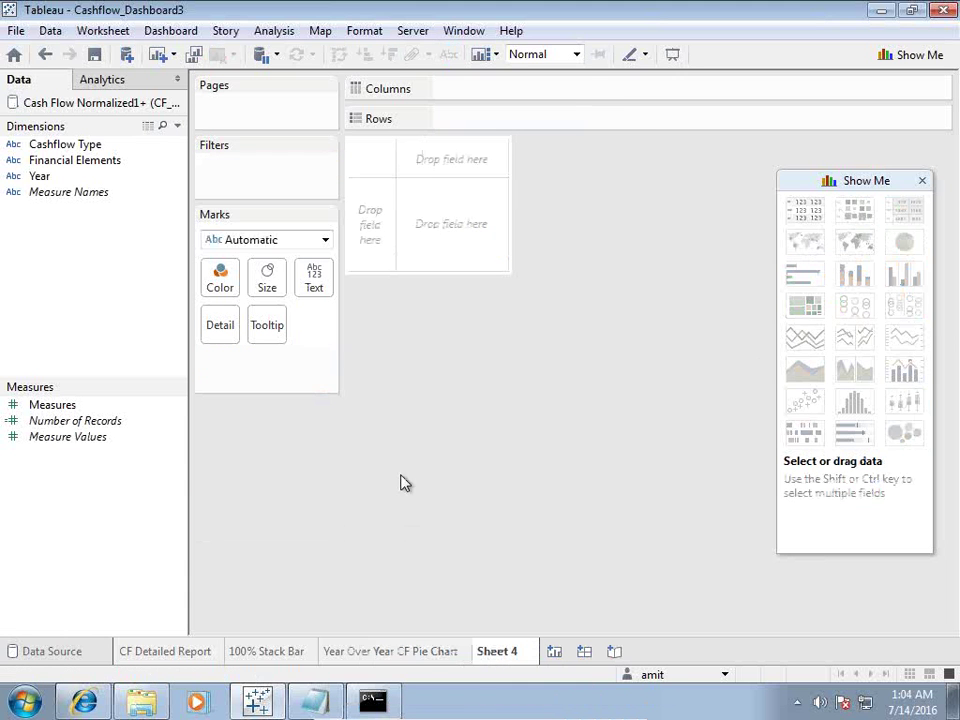
right_click(93, 500)
left_click(190, 506)
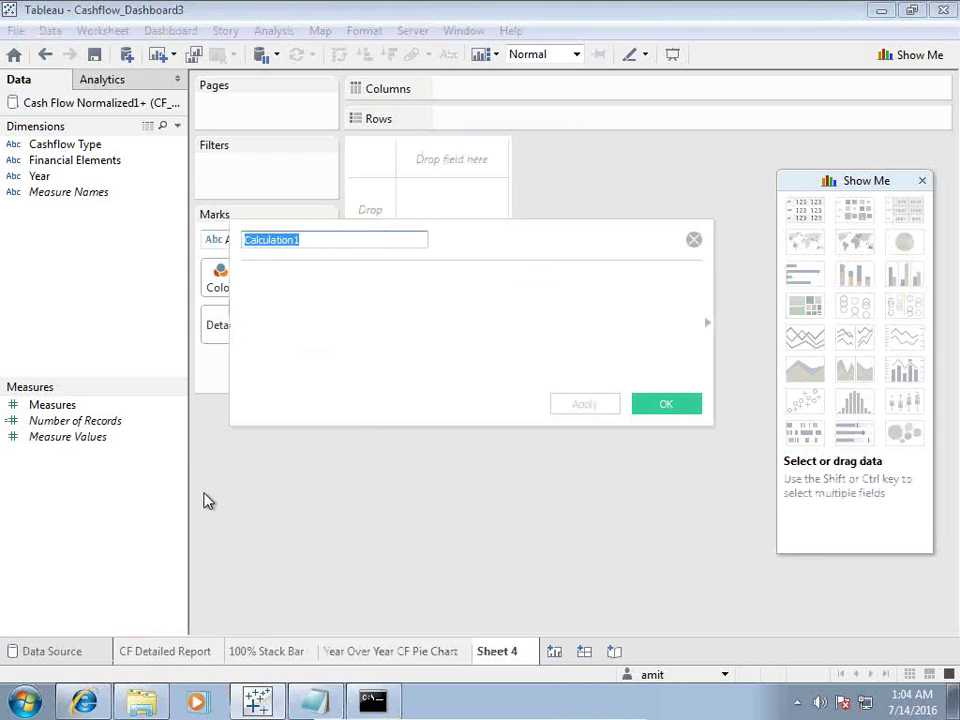
type("DU")
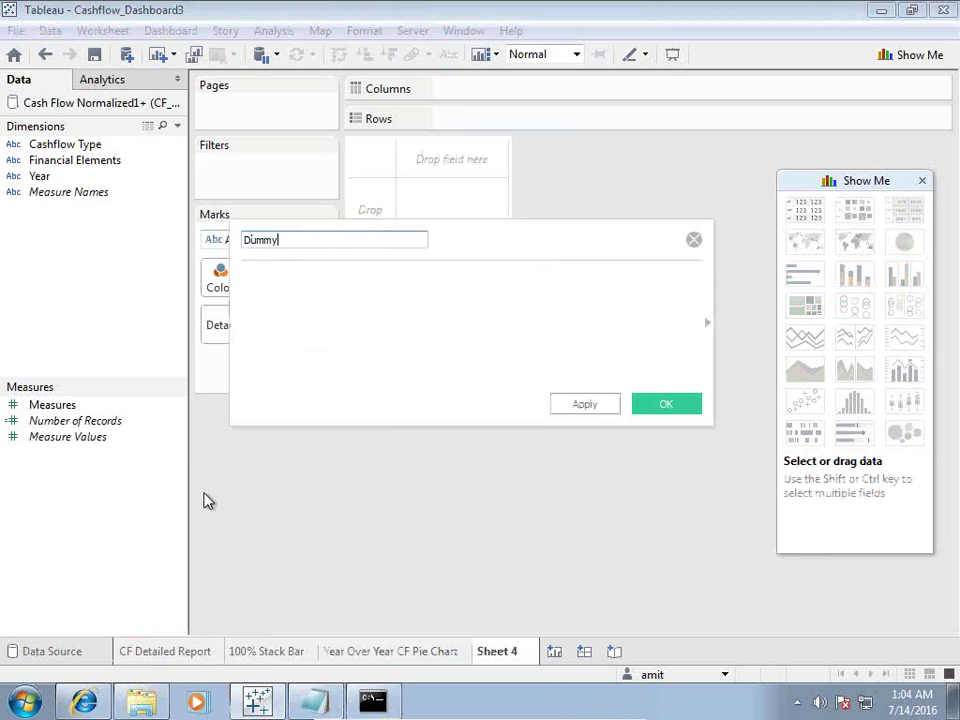
key("Tab")
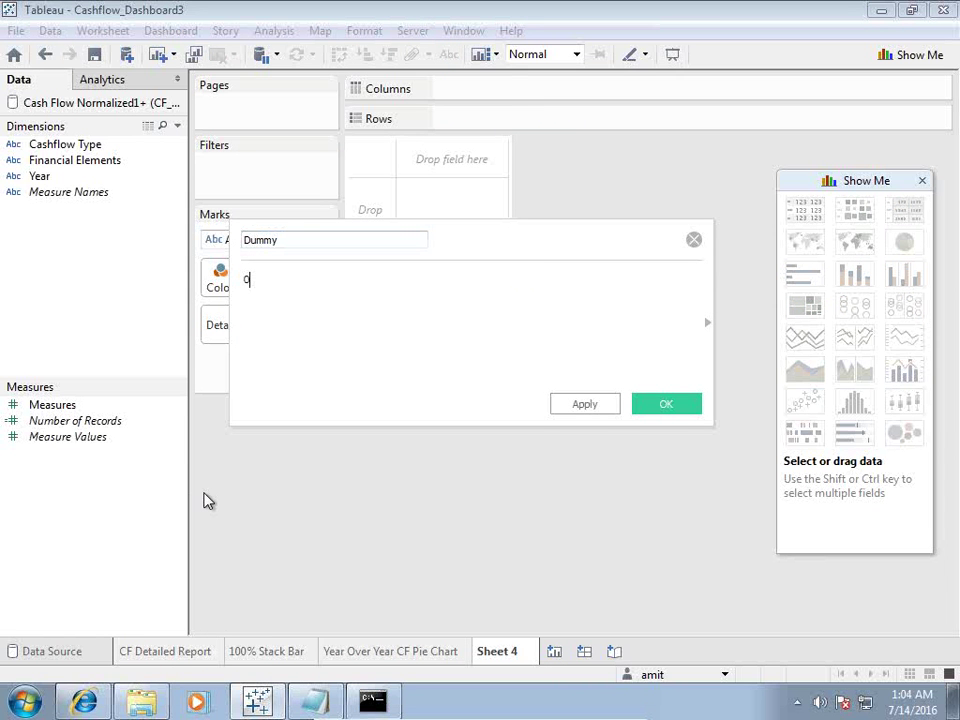
left_click(575, 407)
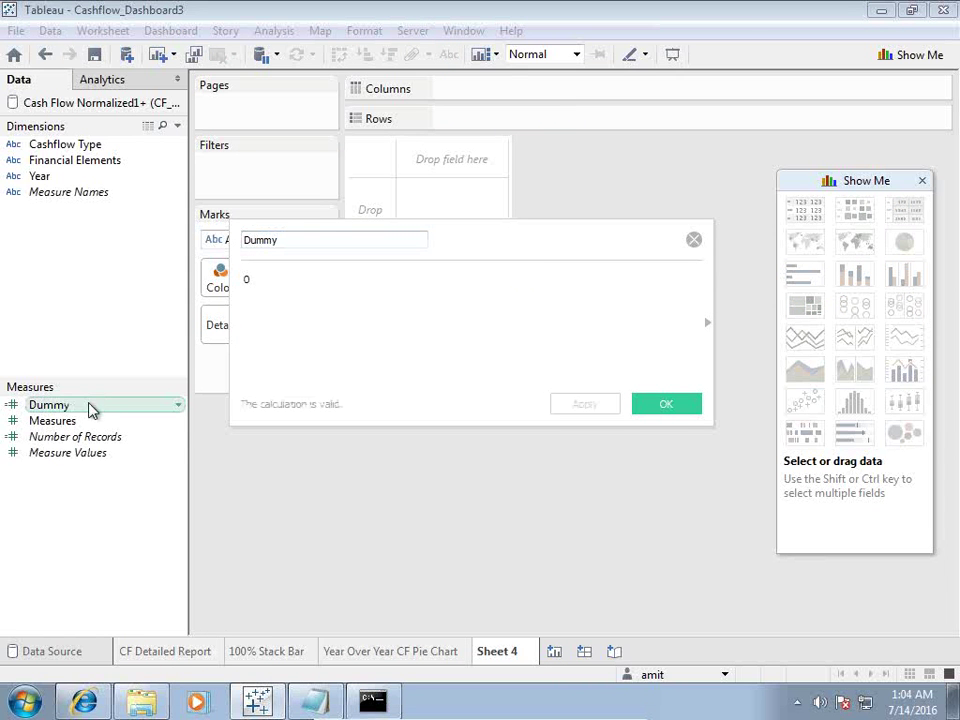
left_click(667, 405)
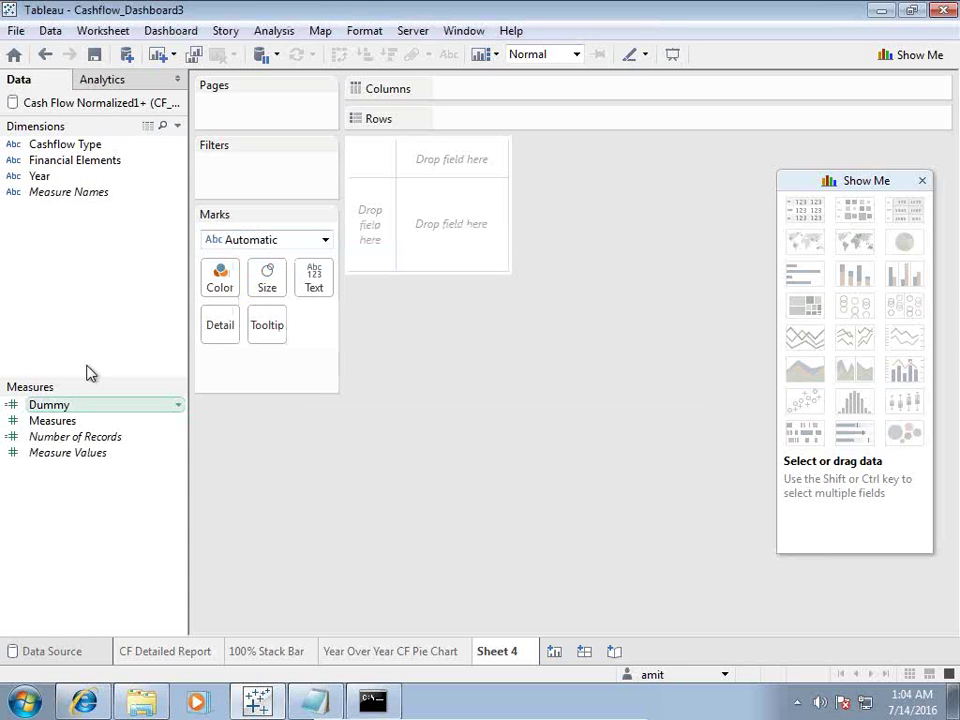
Place Dummy twice on Columns and combine the two as a dual axis.
double_click(70, 407)
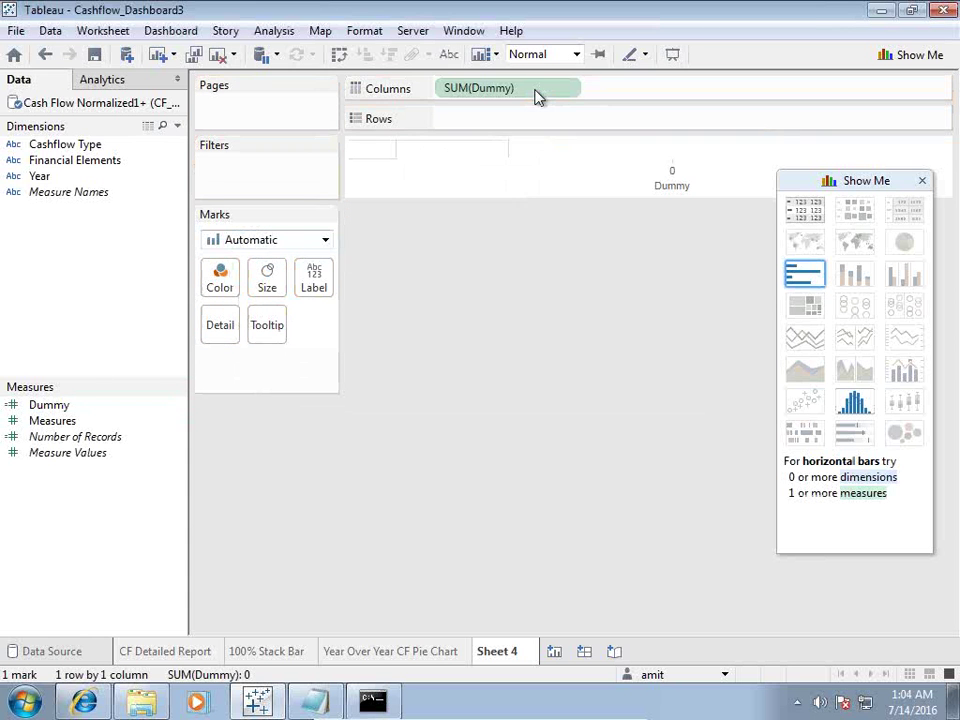
left_click_drag(70, 407, 668, 90)
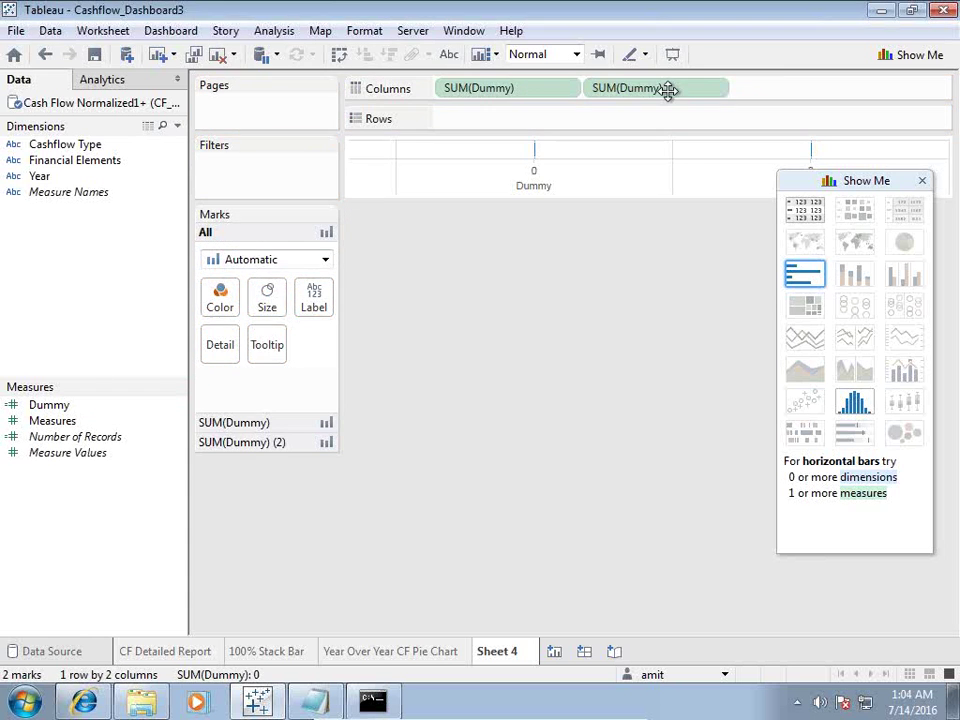
right_click(760, 160)
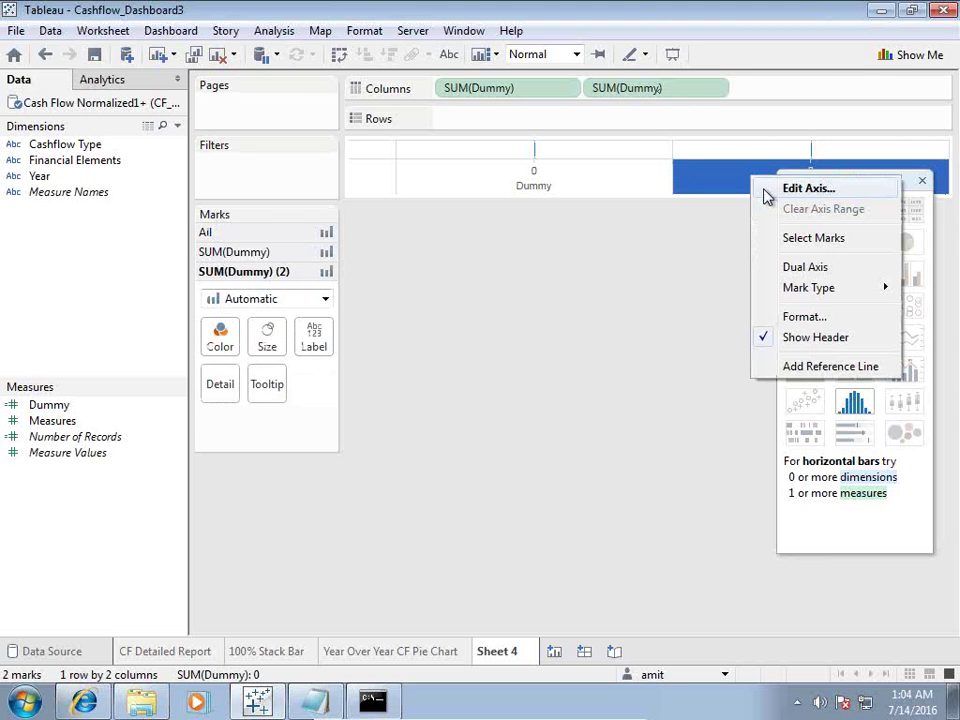
left_click(799, 269)
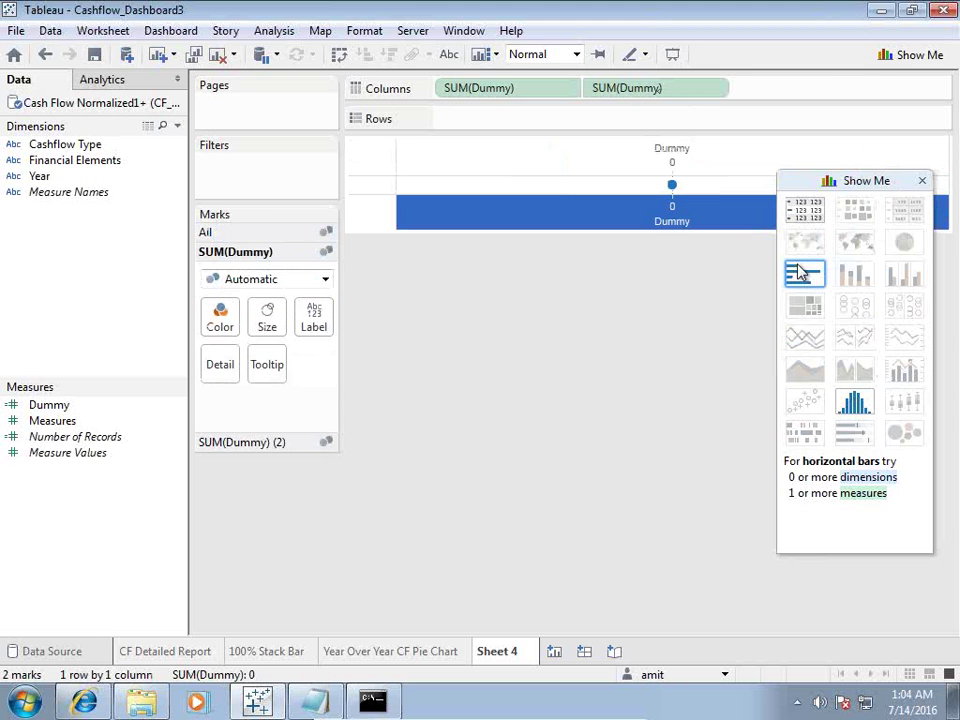
Set the mark type of the first SUM(Dummy) to Pie and color the second SUM(Dummy) marks white.
left_click(284, 281)
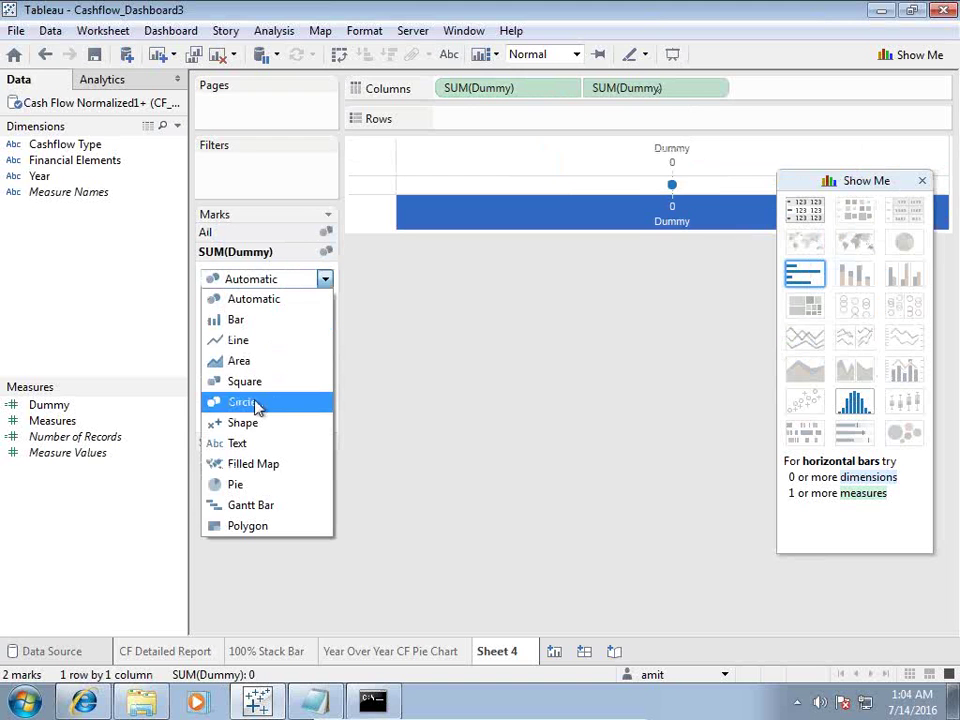
left_click(238, 484)
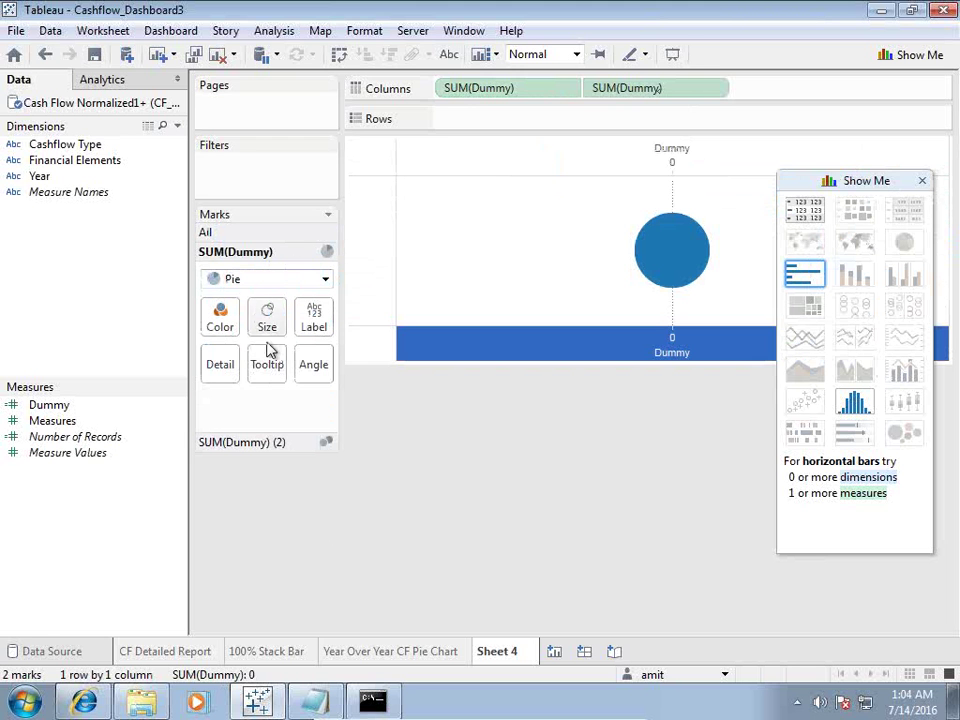
left_click(264, 442)
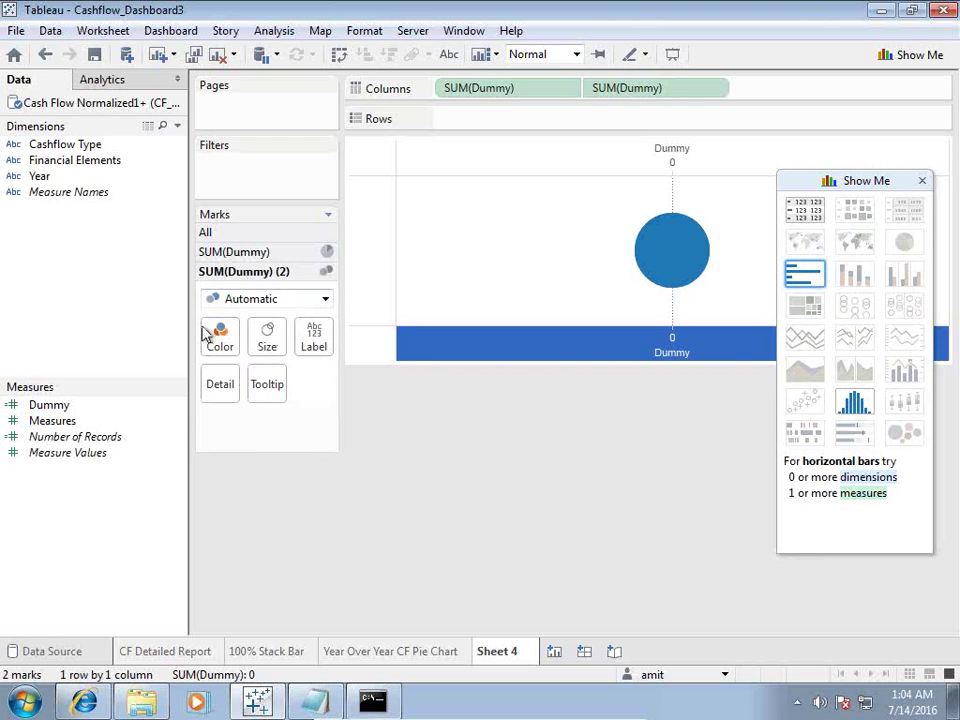
left_click(220, 330)
left_click(249, 395)
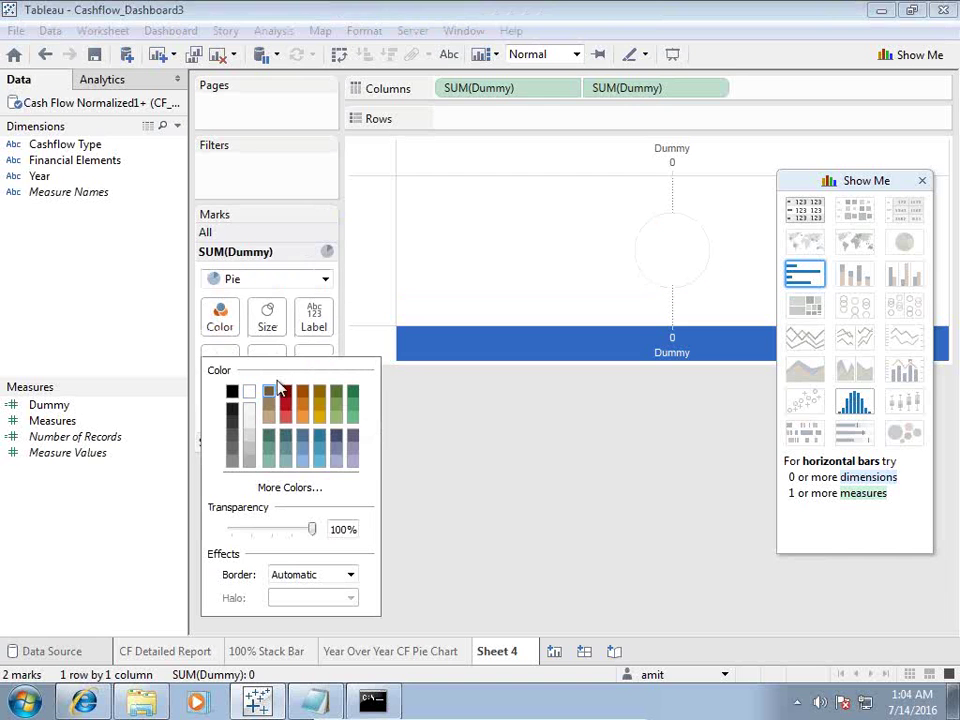
left_click(556, 338)
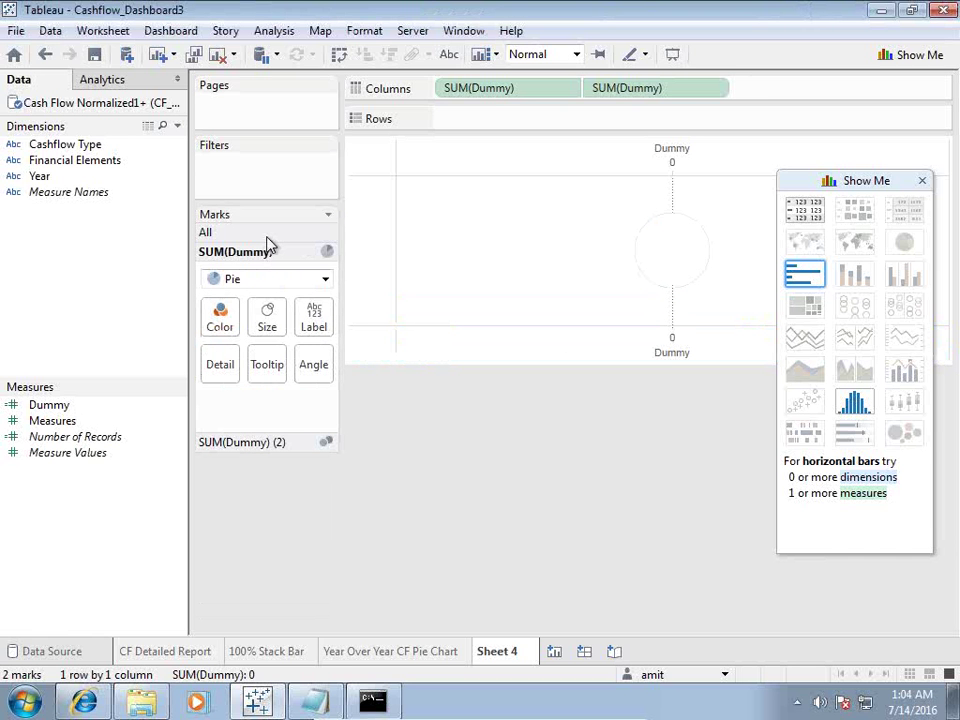
Enlarge the first SUM(Dummy) pie so it forms a ring around the white circle.
left_click(267, 325)
left_click_drag(300, 365, 333, 370)
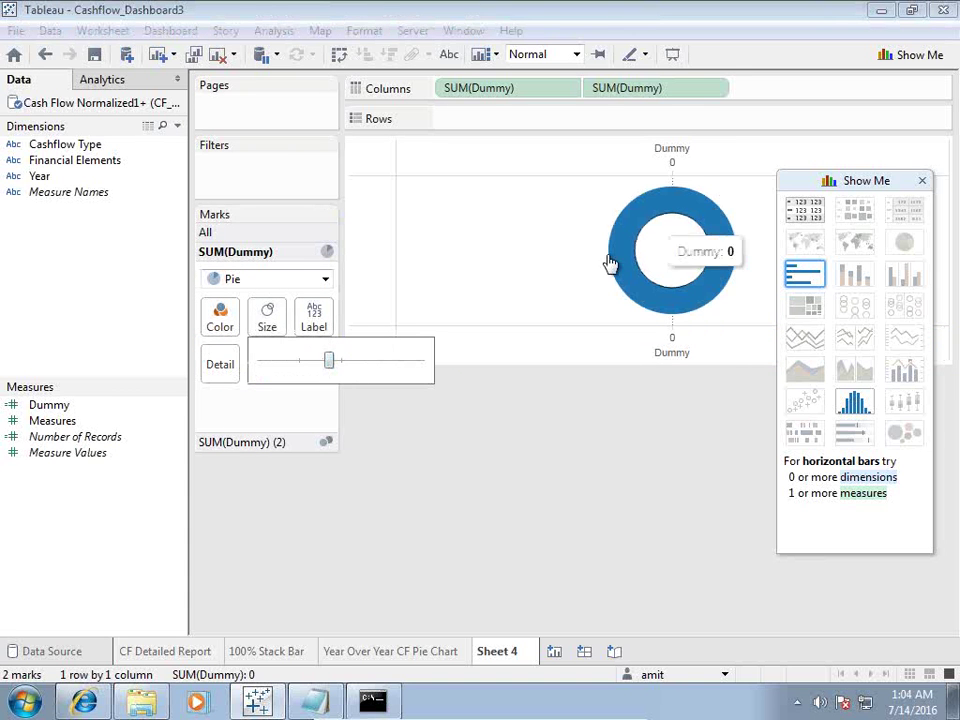
left_click(443, 407)
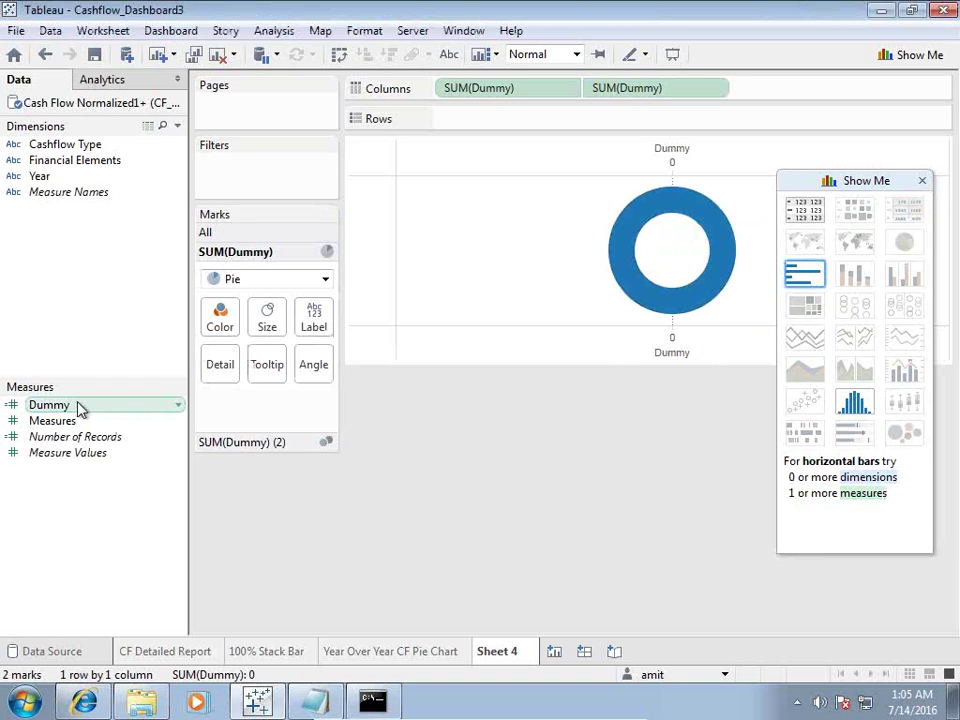
Color the ring by Cashflow Type with Measures as its labels, and hide the Dummy axis headers.
left_click_drag(75, 148, 220, 318)
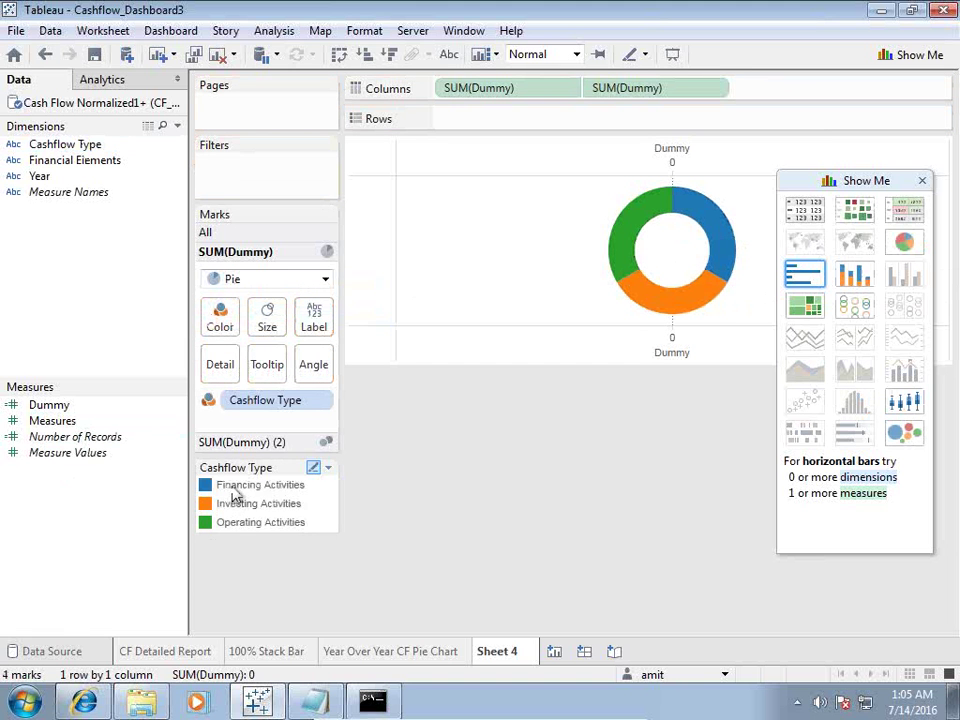
left_click_drag(45, 421, 318, 326)
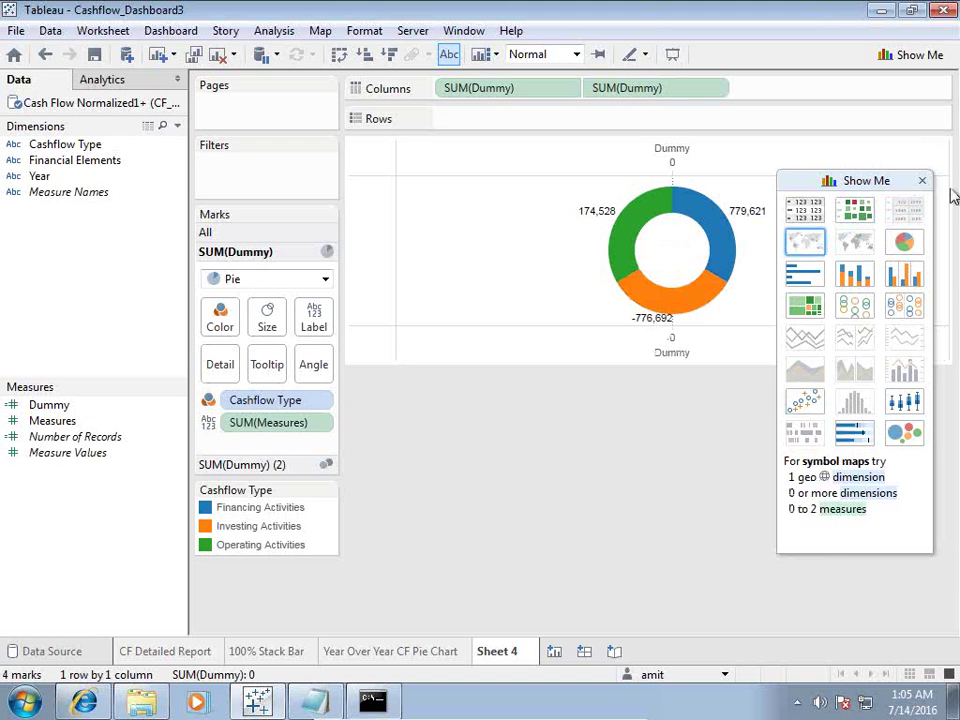
right_click(670, 354)
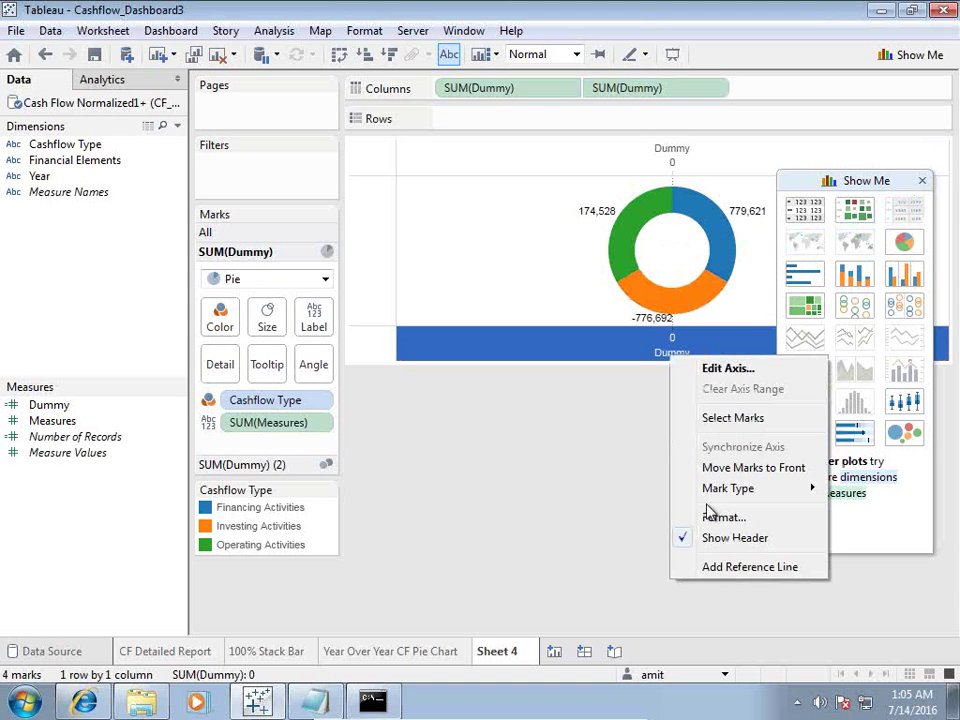
left_click(712, 540)
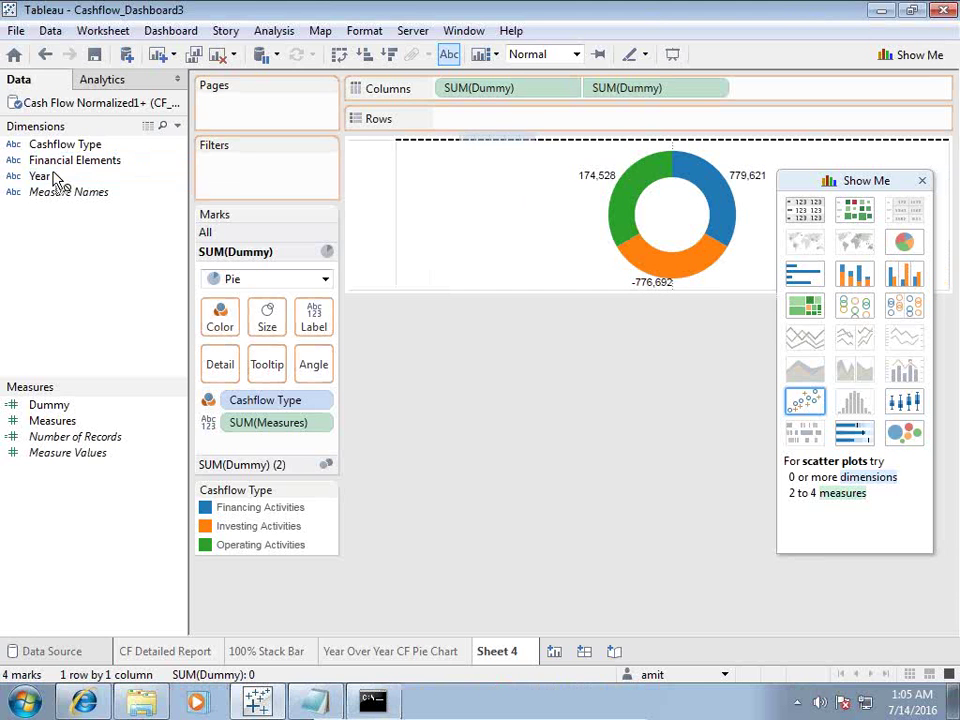
Split the donut by Year on Rows and exclude the year 2010.
left_click_drag(54, 177, 507, 128)
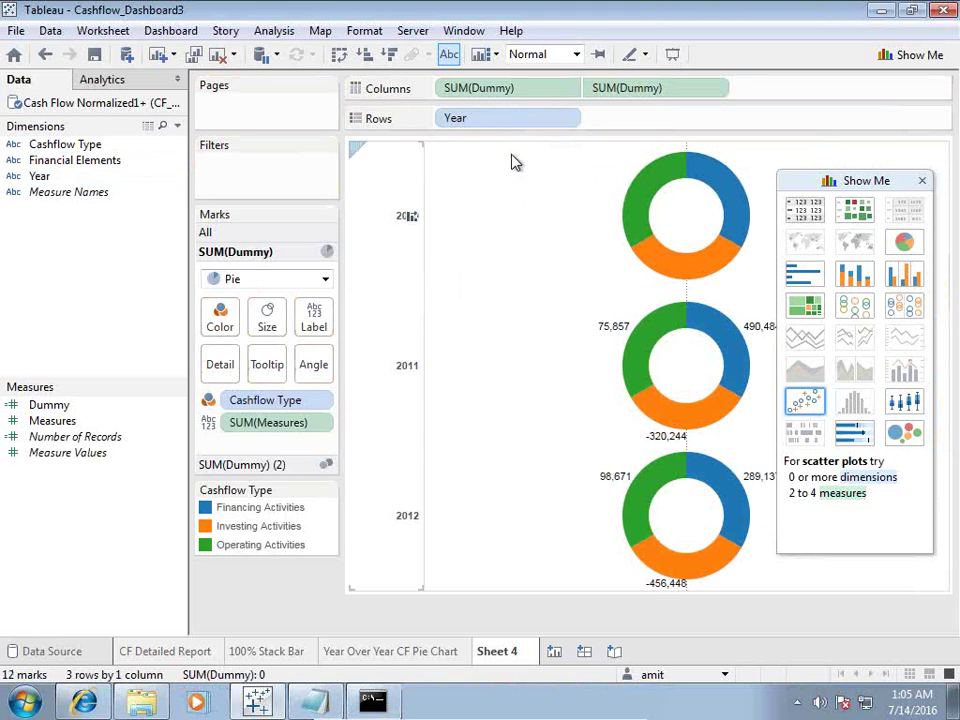
left_click(395, 215)
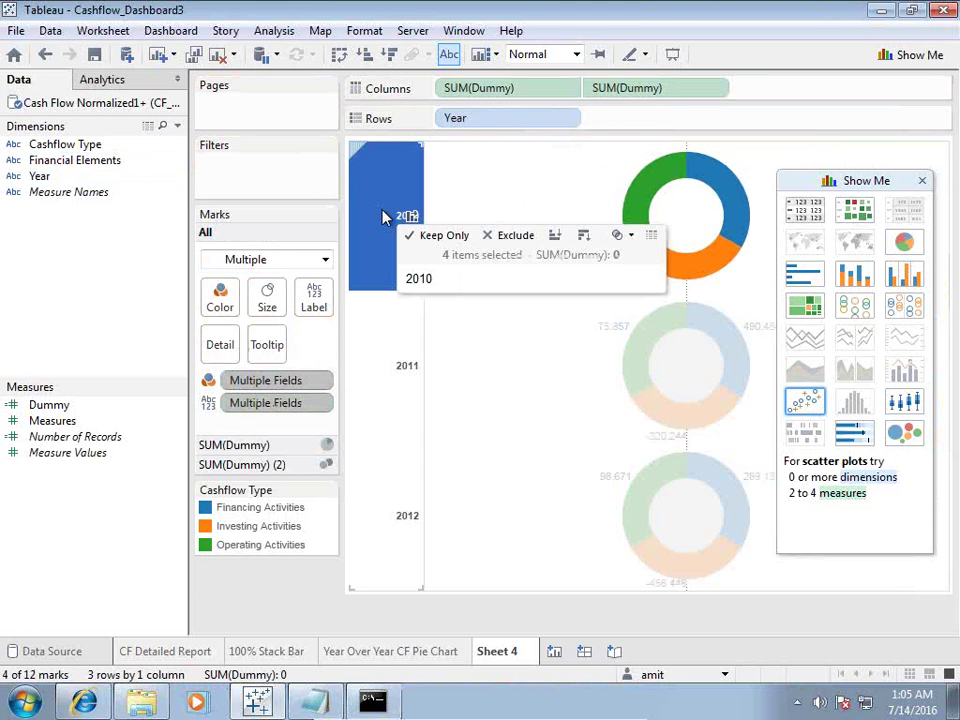
left_click(512, 237)
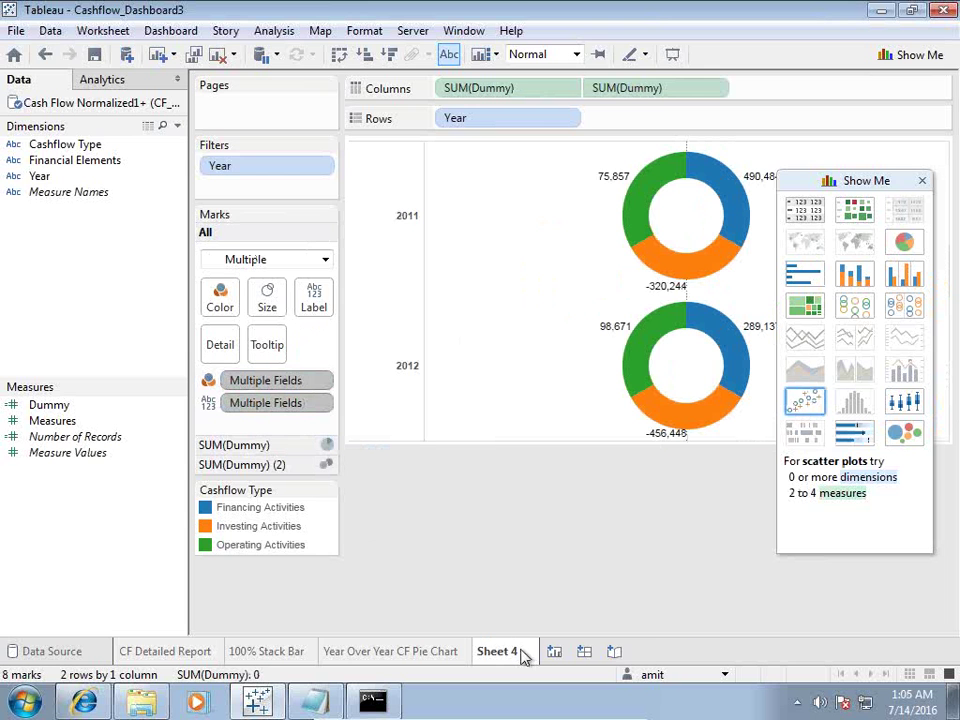
Rename the Sheet 4 worksheet to Donut Chart.
double_click(507, 648)
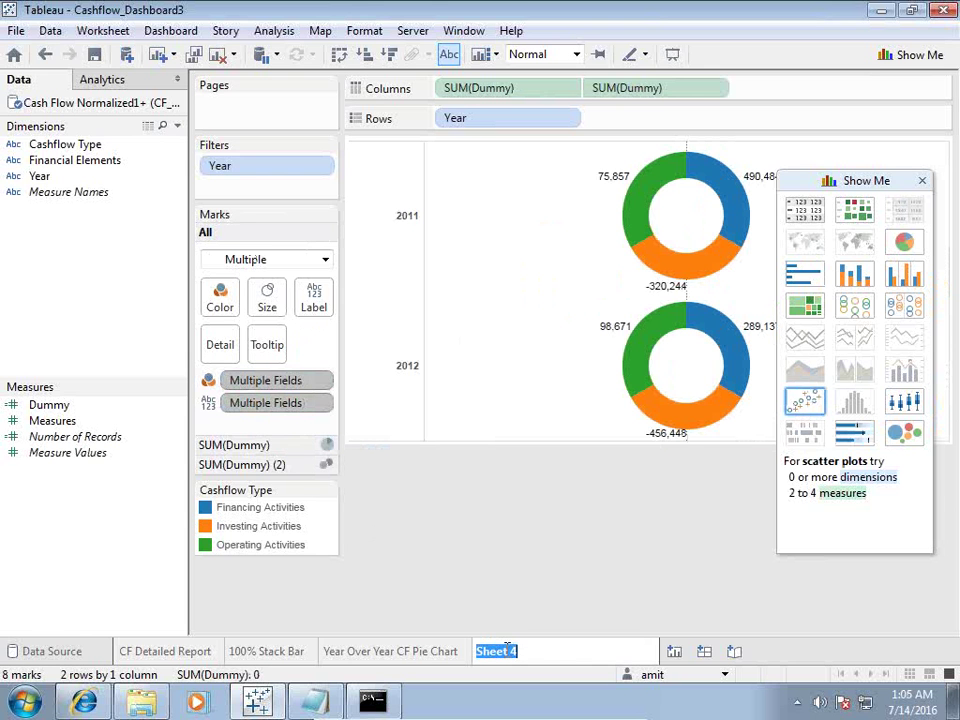
mouse_move(507, 648)
type("Donut Chart")
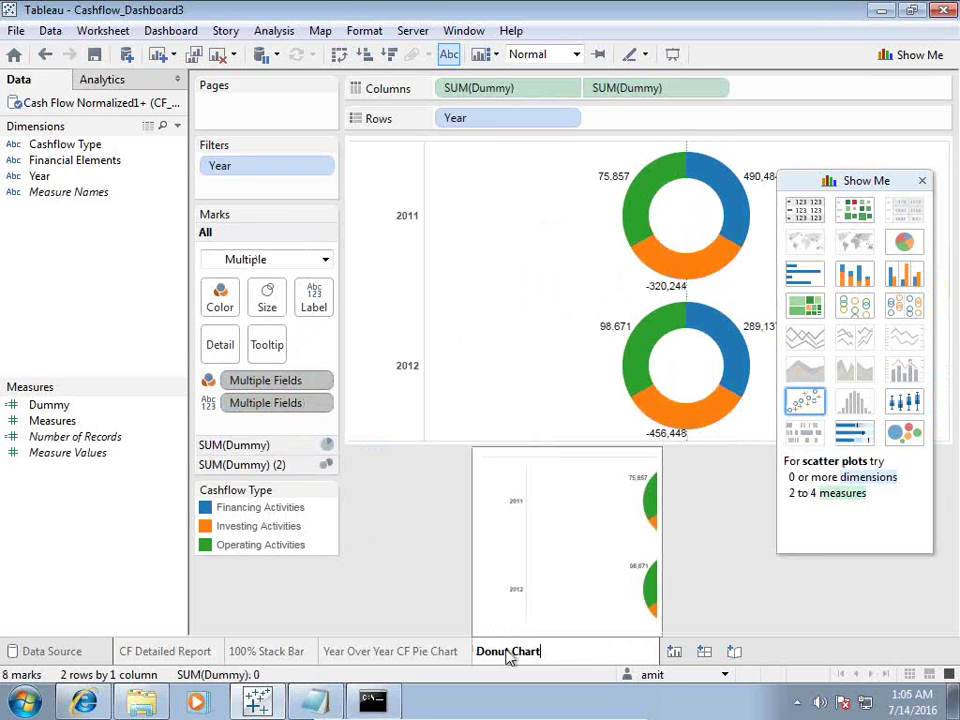
key("Return")
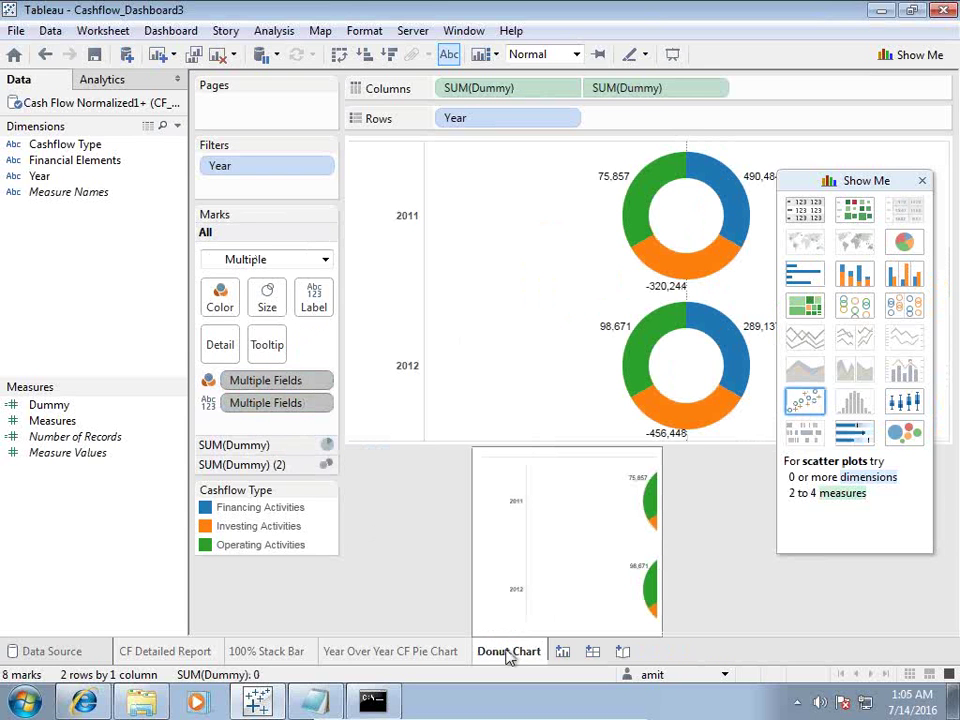
Create a new dashboard and add the CF Detailed Report sheet to it.
left_click(592, 651)
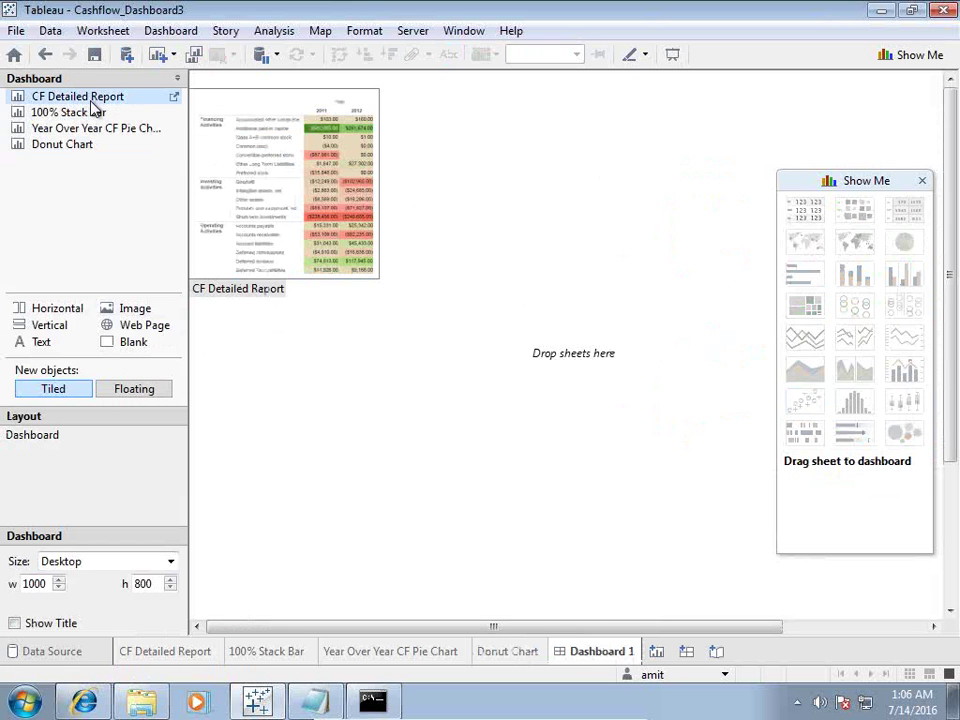
left_click_drag(90, 106, 296, 187)
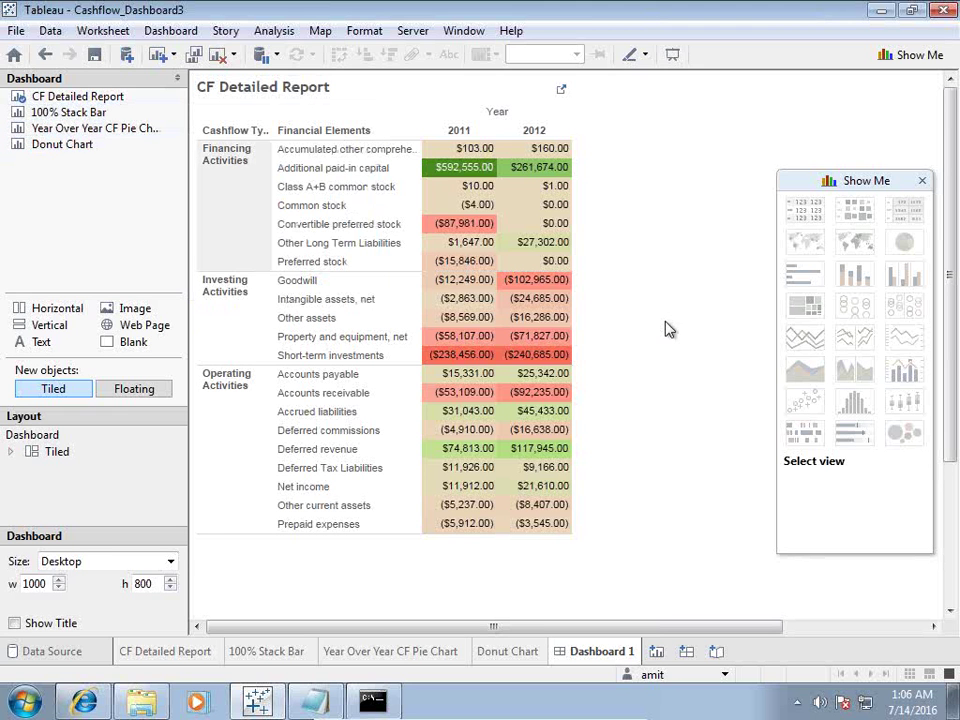
Make the tiled container that holds the CF Detailed Report floating in the dashboard layout.
left_click(11, 452)
left_click(29, 468)
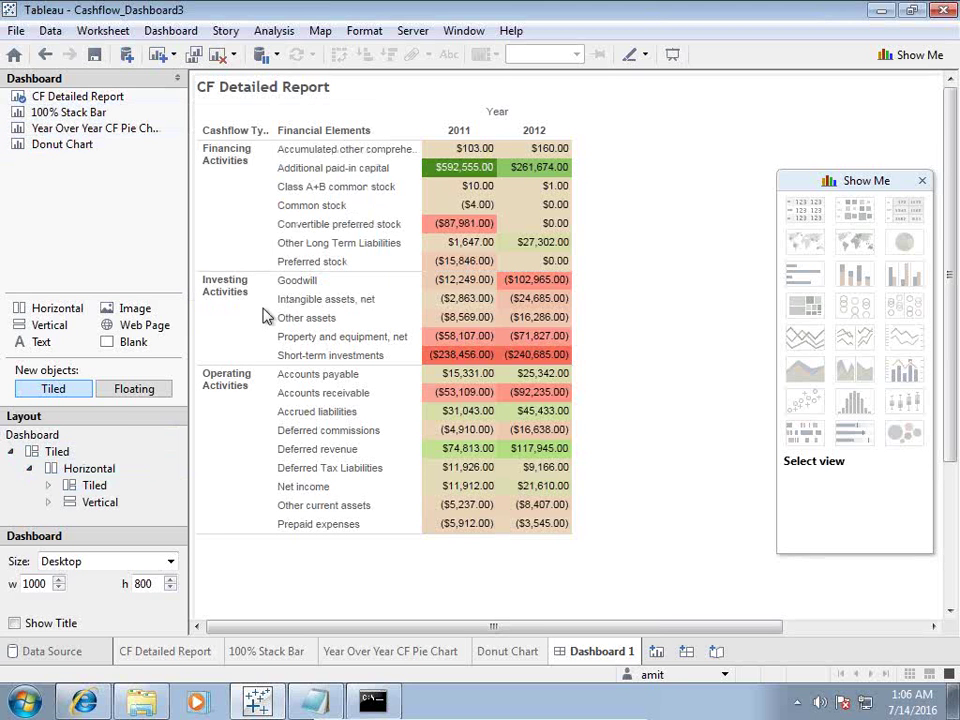
left_click(47, 485)
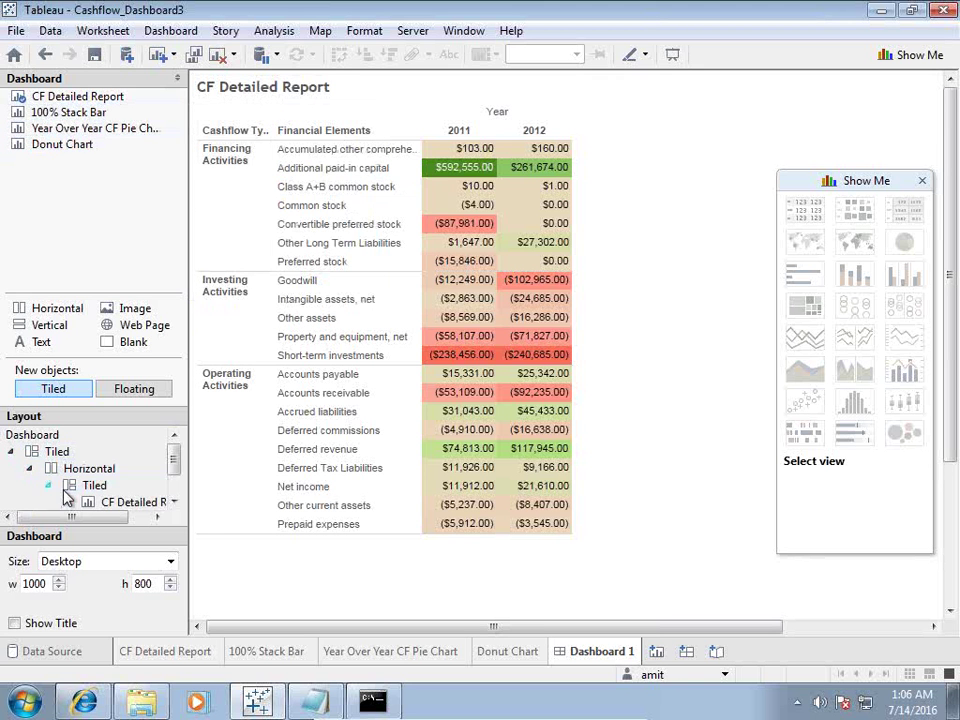
scroll(175, 465, "down", 1)
left_click(122, 452)
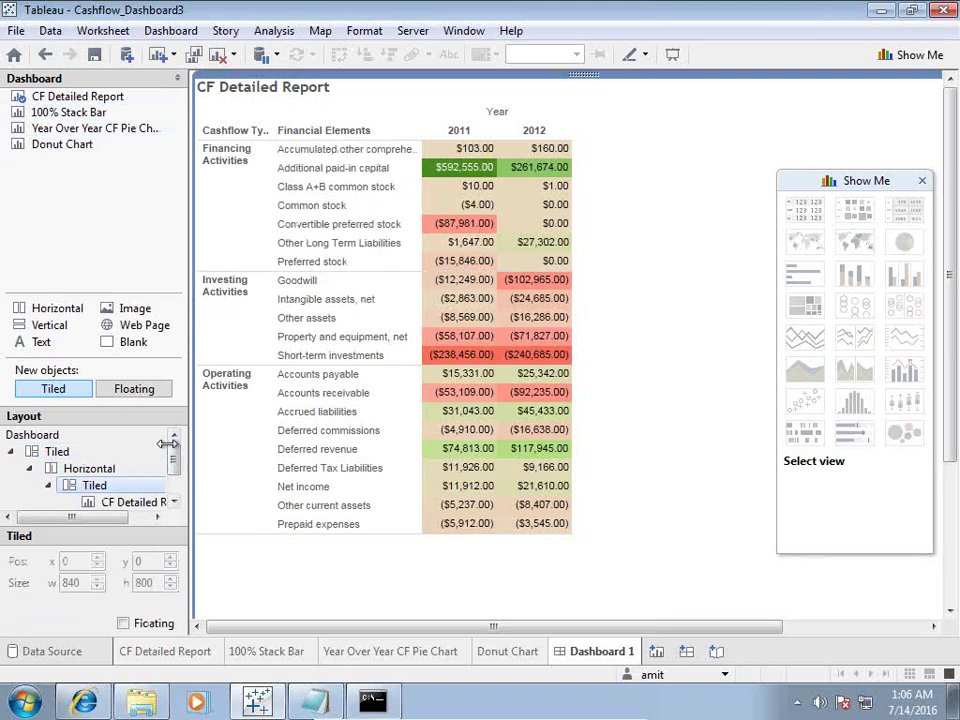
scroll(160, 470, "down", 1)
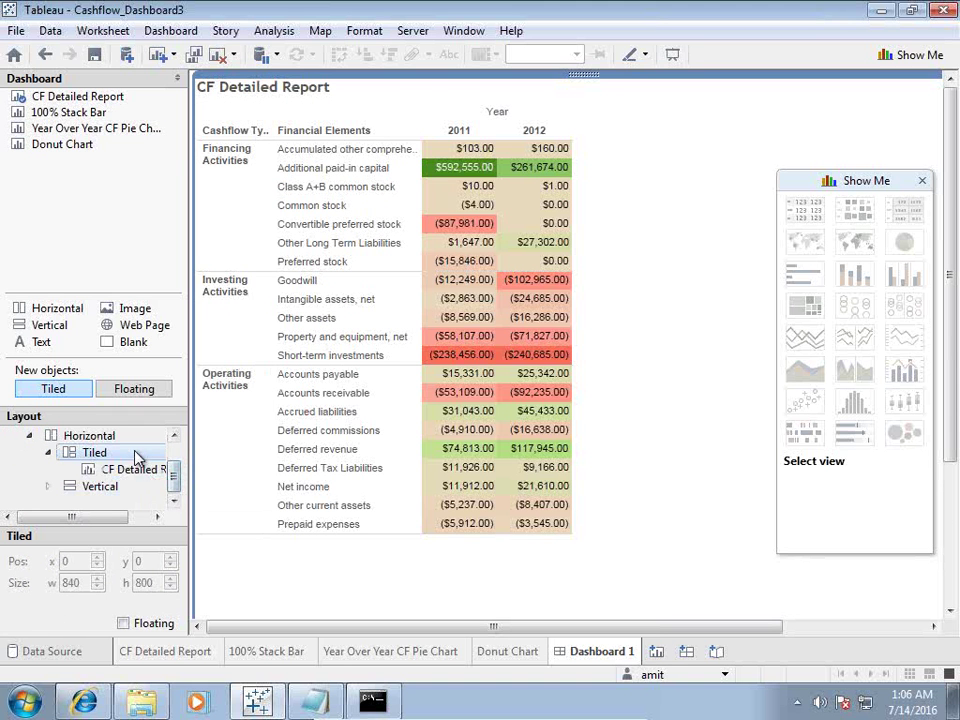
right_click(137, 457)
left_click(210, 492)
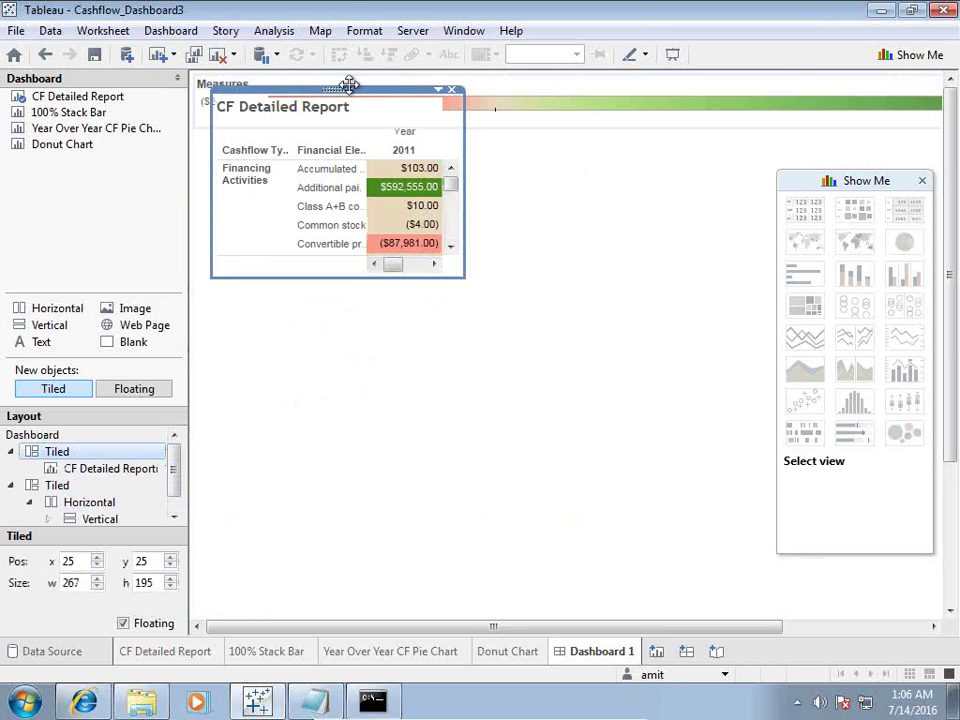
Move the floating CF Detailed Report below the Measures legend, at about x 13, y 44, and enlarge it to about 431 by 483.
left_click_drag(349, 84, 317, 115)
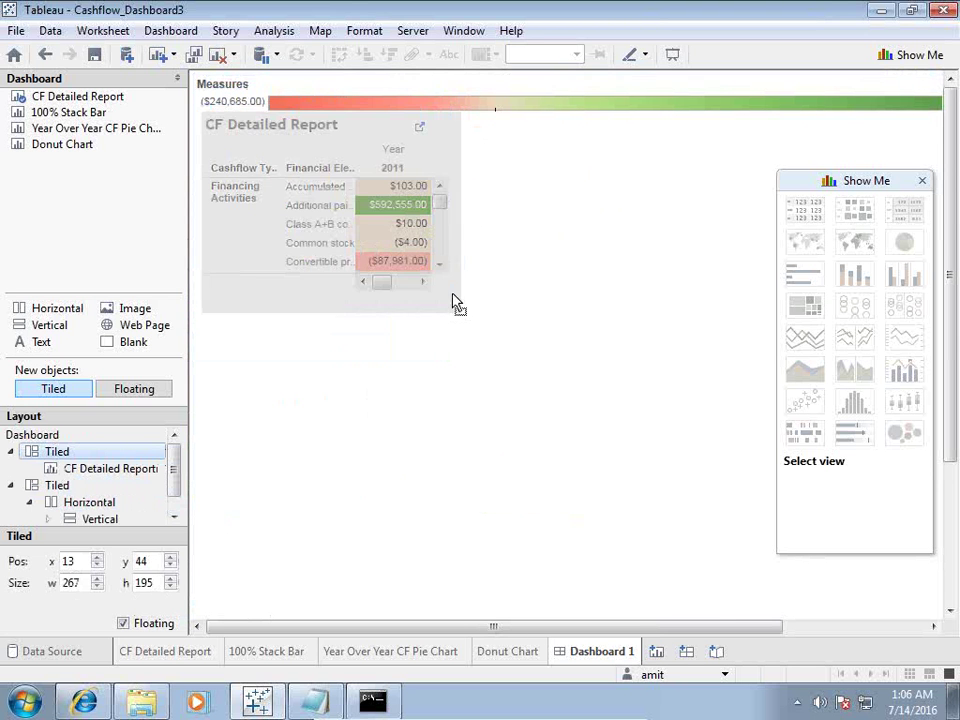
left_click_drag(455, 303, 553, 424)
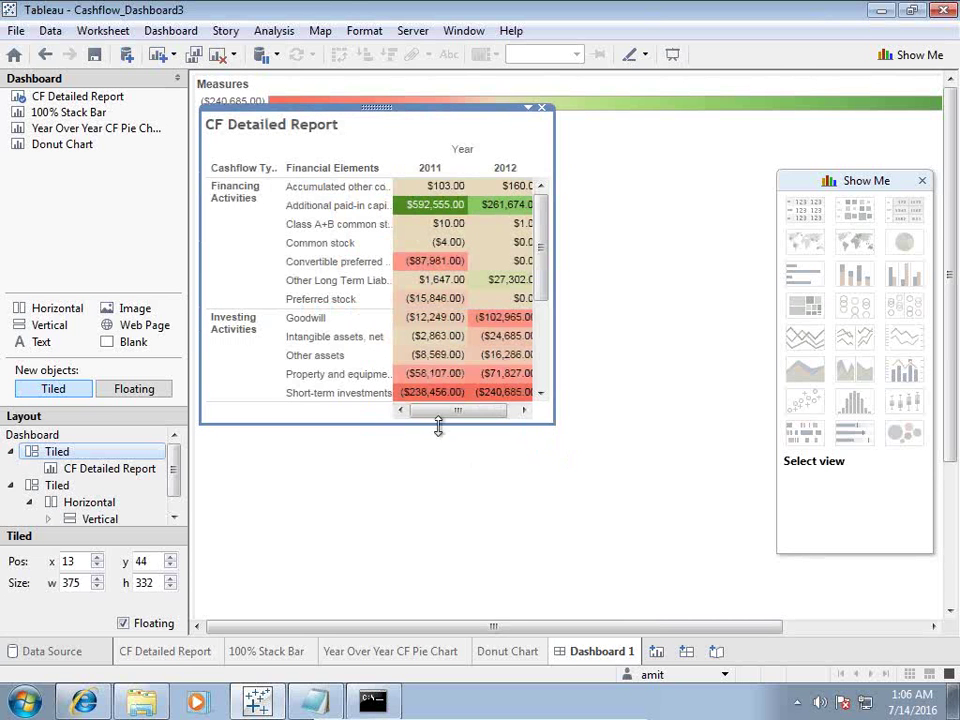
left_click_drag(438, 427, 433, 572)
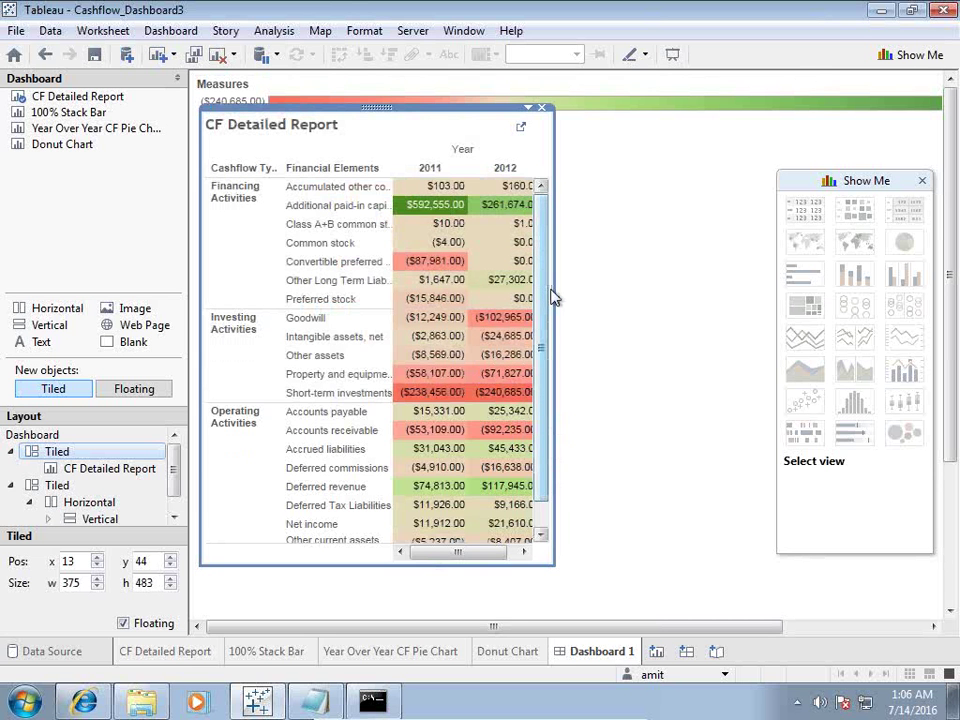
left_click_drag(555, 297, 610, 305)
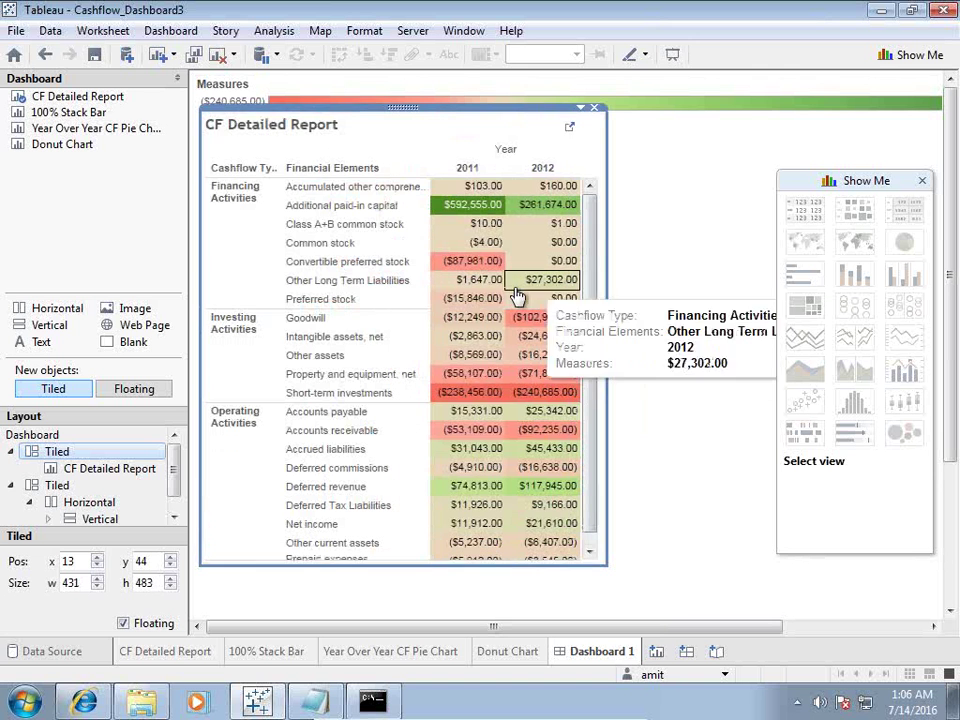
Add the 100% Stack Bar sheet to the dashboard and make it floating.
mouse_move(79, 118)
left_mouse_down()
mouse_move(668, 165)
mouse_move(640, 152)
left_mouse_up()
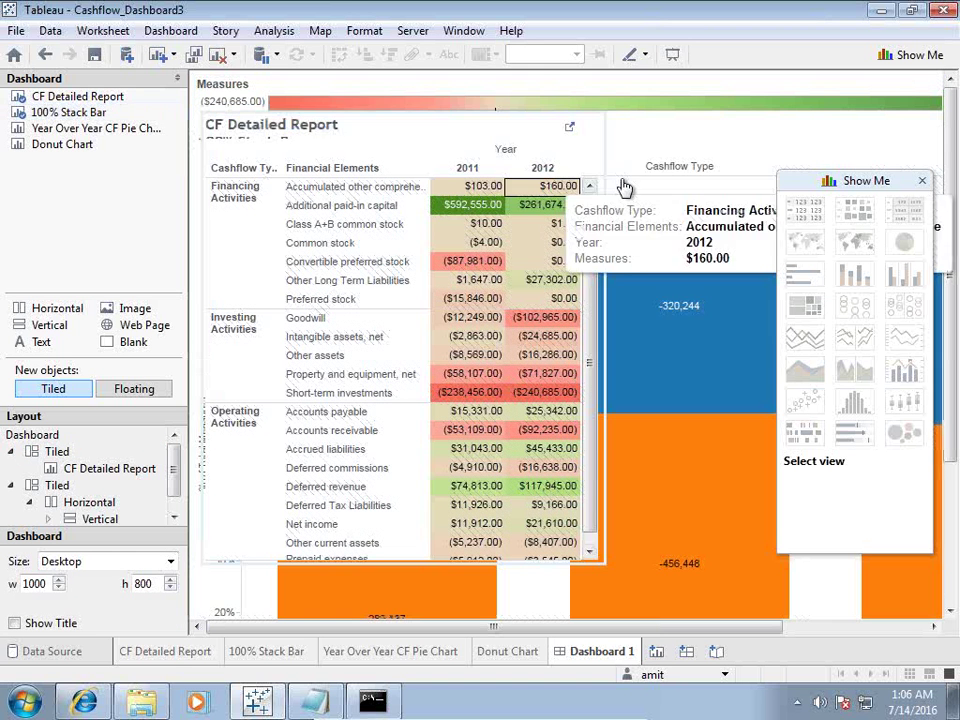
scroll(170, 478, "down", 1)
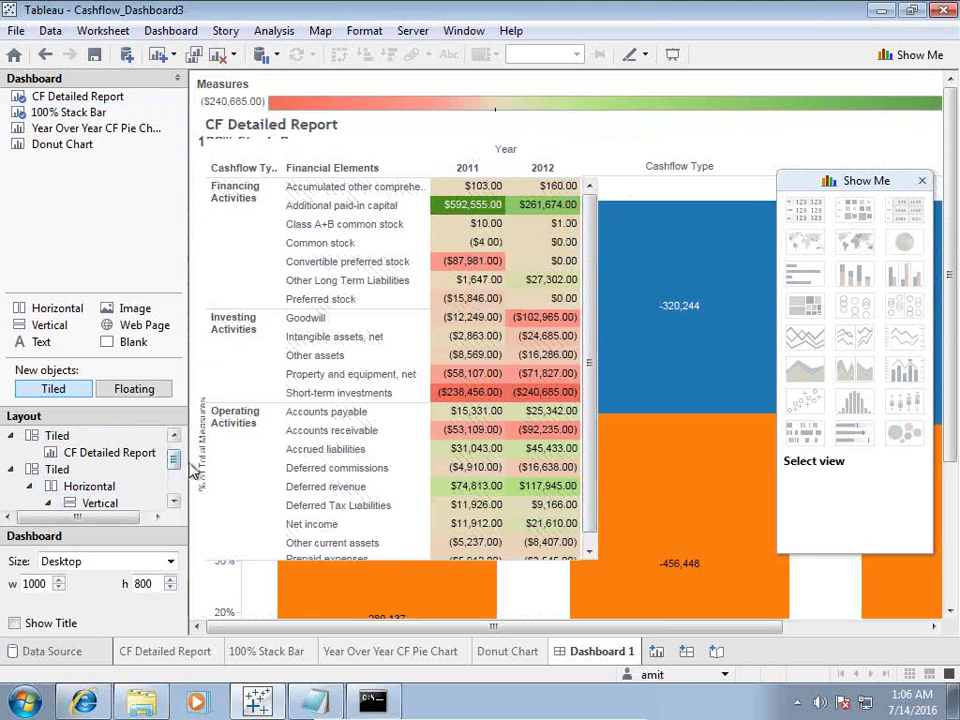
left_click(171, 465)
left_click(174, 441)
left_click_drag(174, 454, 175, 485)
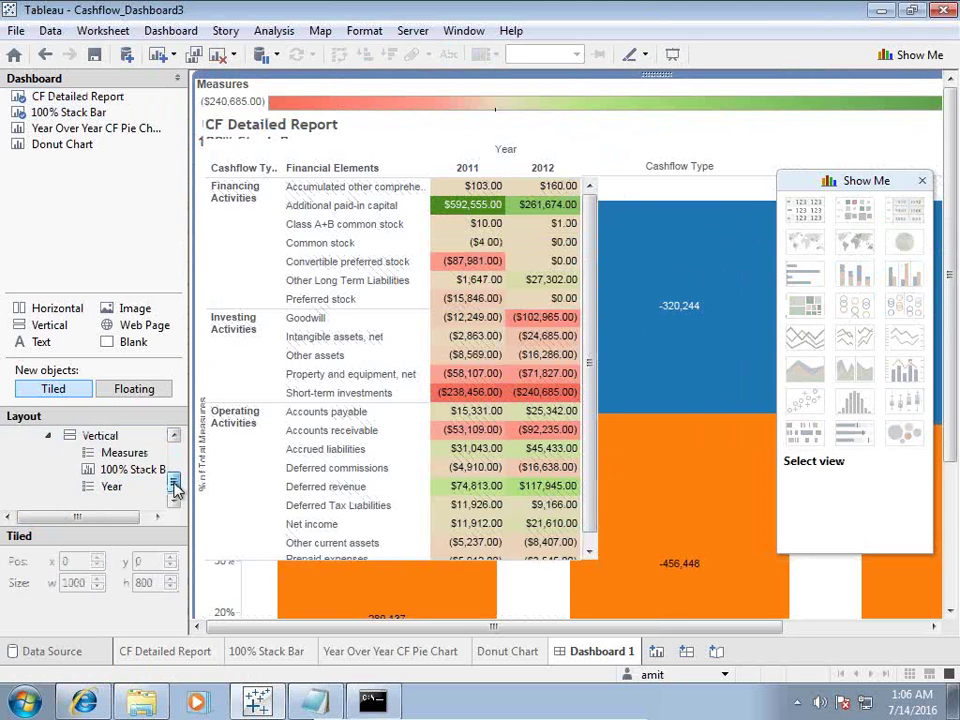
left_click(143, 474)
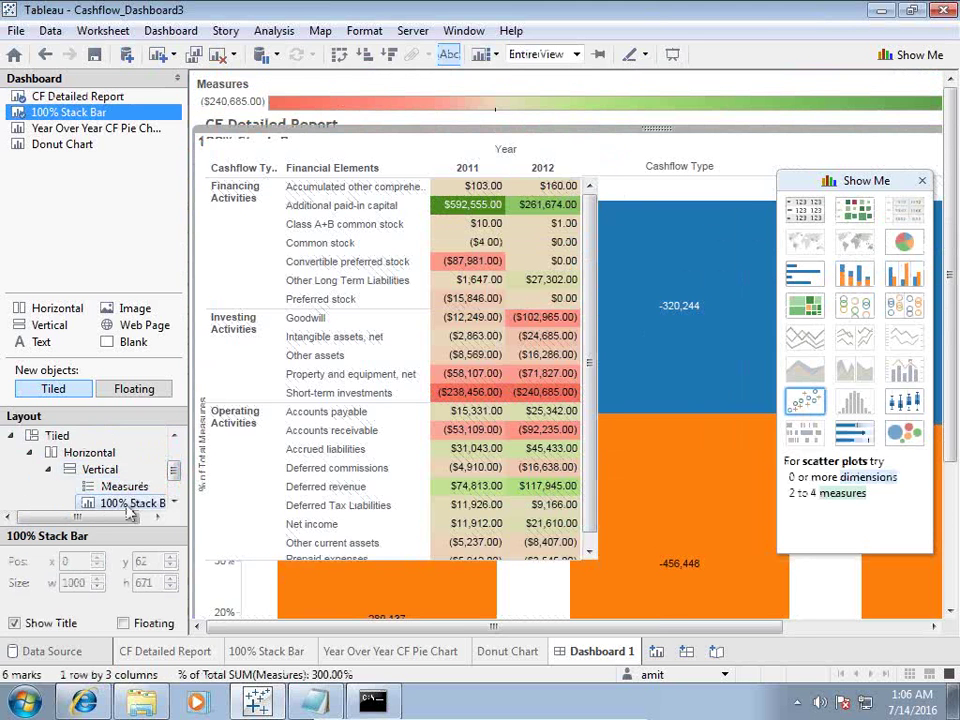
right_click(128, 503)
left_click(178, 380)
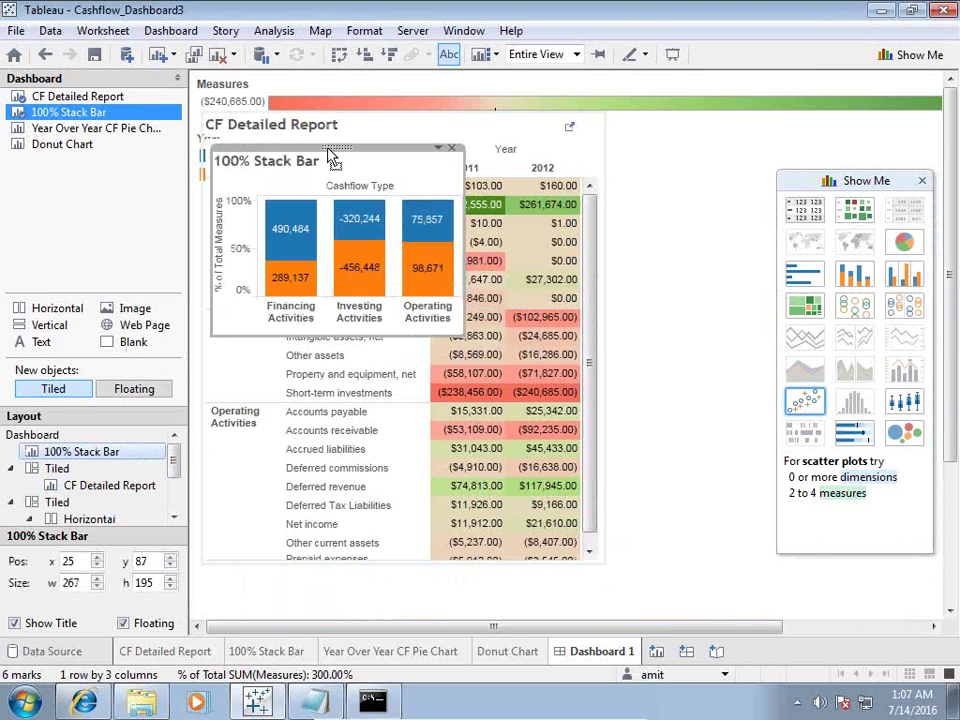
Move the floating 100% Stack Bar beside the CF Detailed Report, at about x 448, y 69, and close Show Me.
left_click_drag(332, 163, 737, 162)
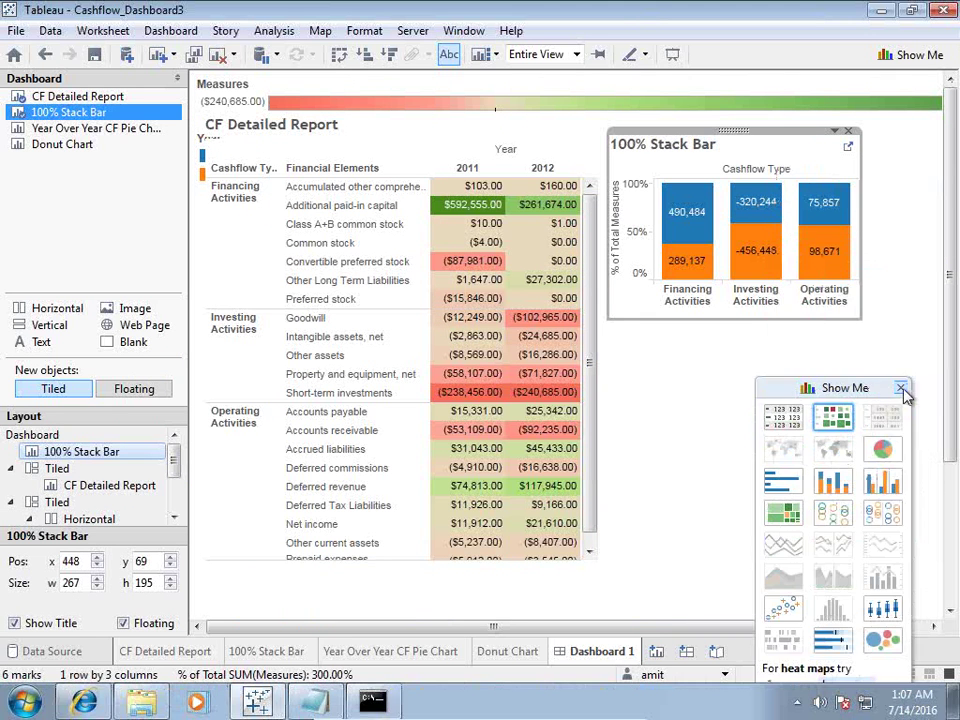
left_click(906, 326)
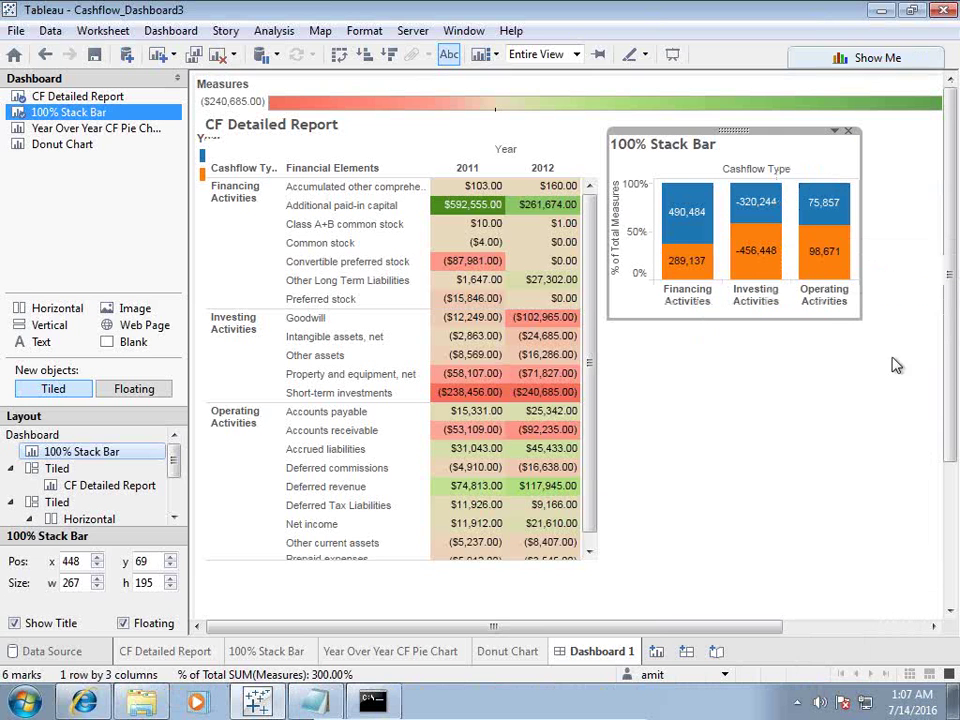
Add the Year Over Year CF Pie Chart sheet to the dashboard and make it floating.
mouse_move(75, 140)
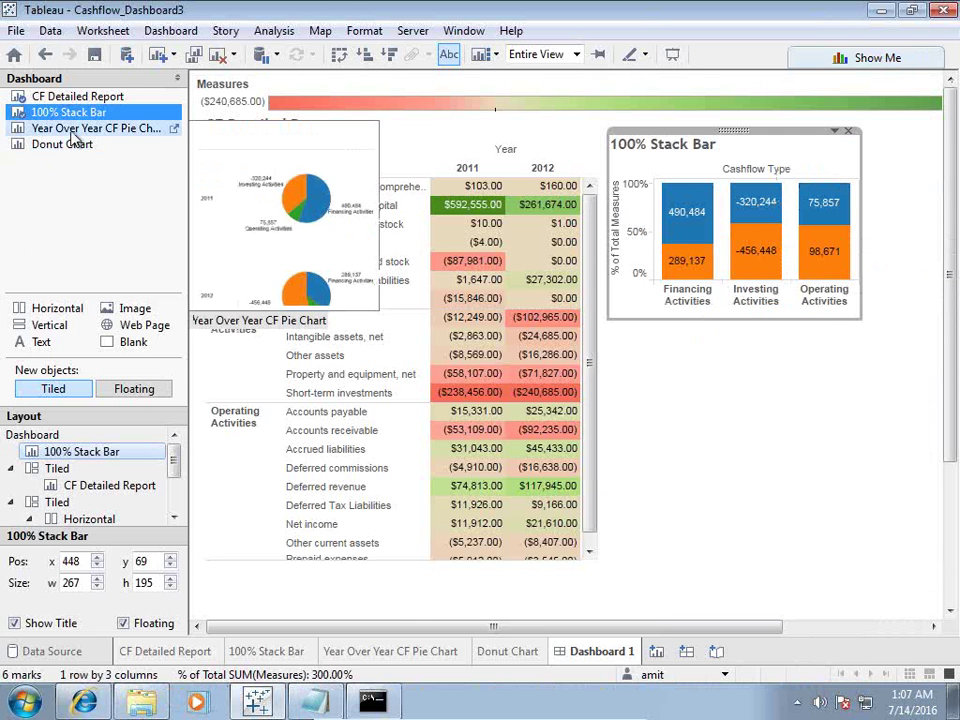
left_click_drag(75, 138, 648, 366)
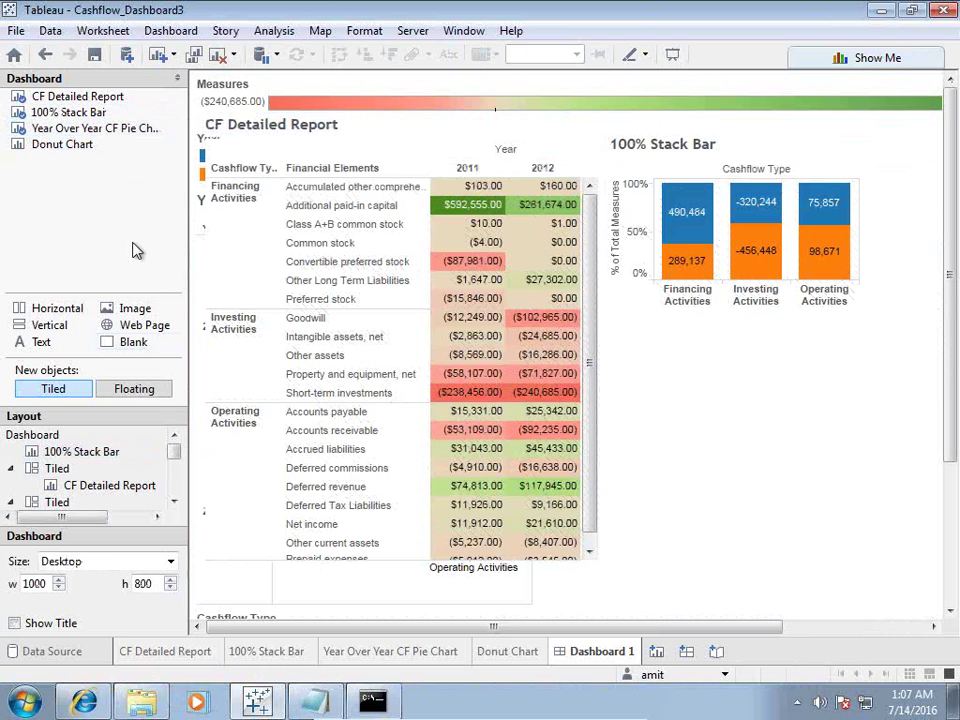
left_click(952, 601)
left_click_drag(776, 628, 497, 677)
left_click(80, 144)
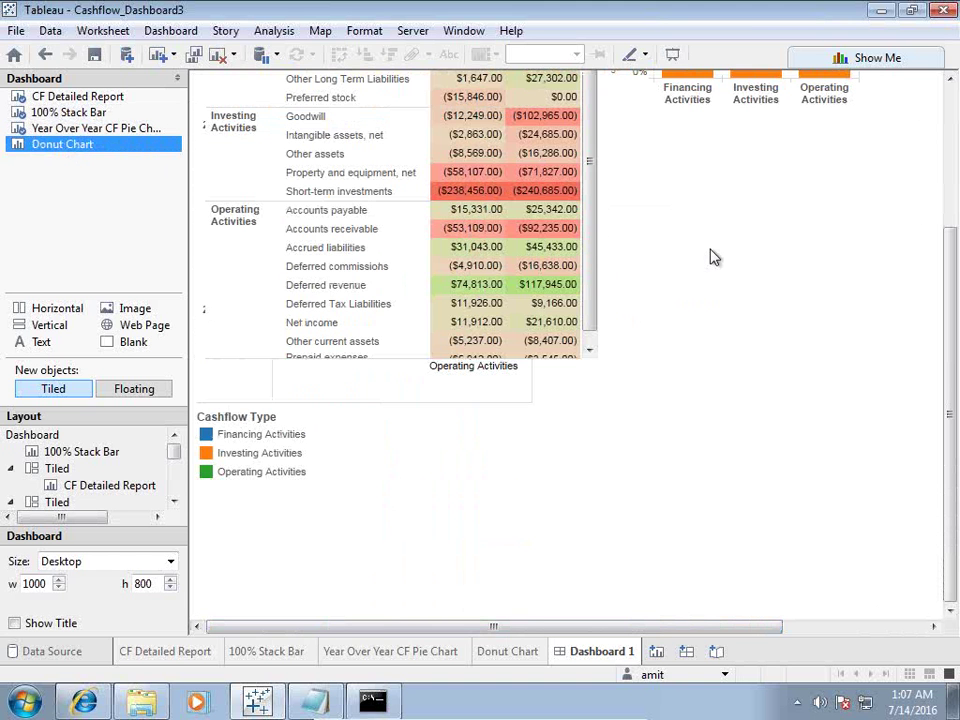
left_click_drag(176, 456, 176, 494)
left_click(150, 484)
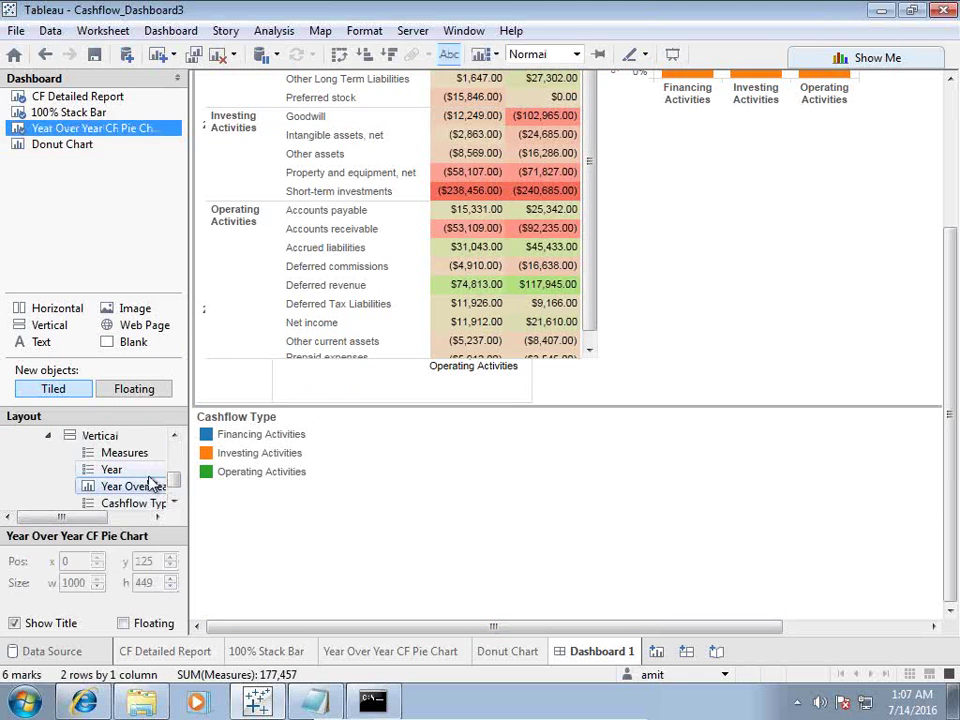
right_click(147, 487)
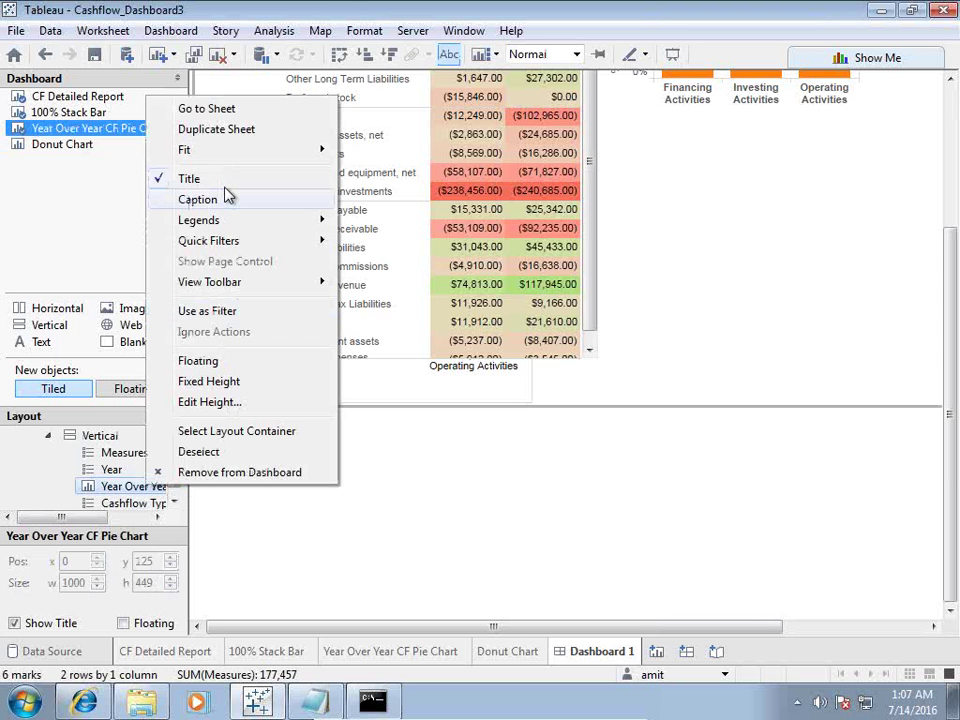
left_click(198, 361)
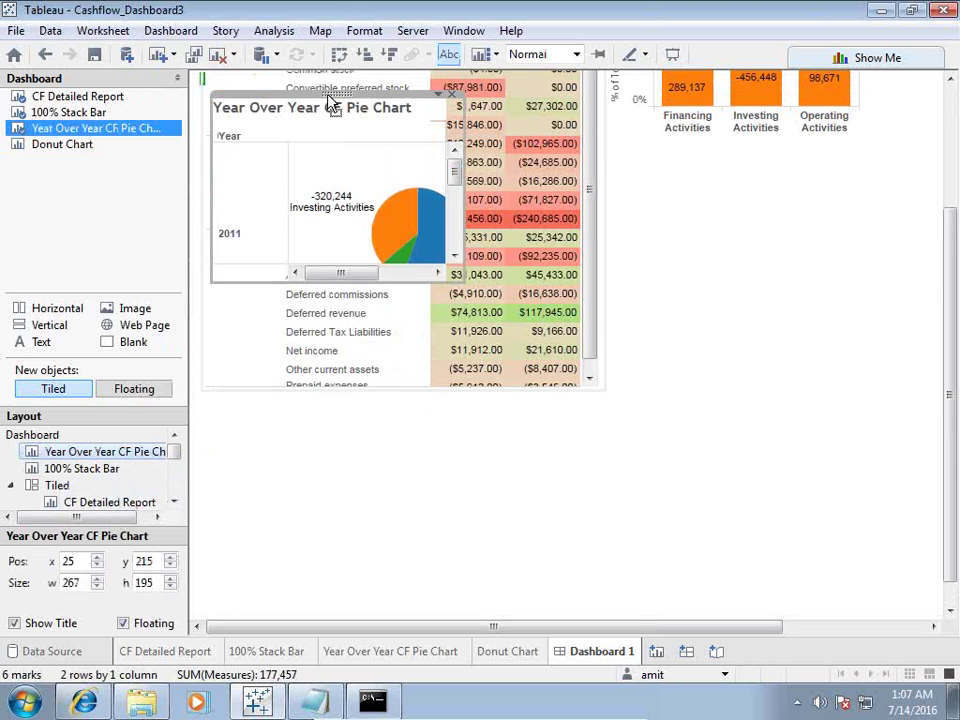
Move the pie chart beneath the 100% Stack Bar, at about x 448, y 267, and enlarge it to show the pies of both years.
left_click_drag(332, 105, 729, 150)
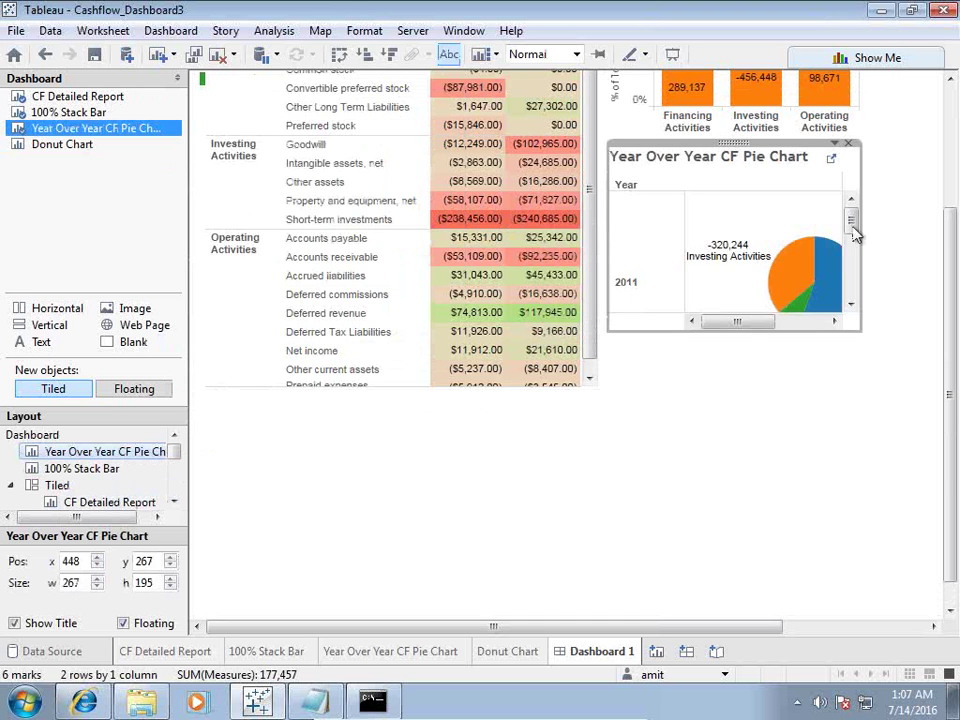
left_click_drag(862, 233, 896, 231)
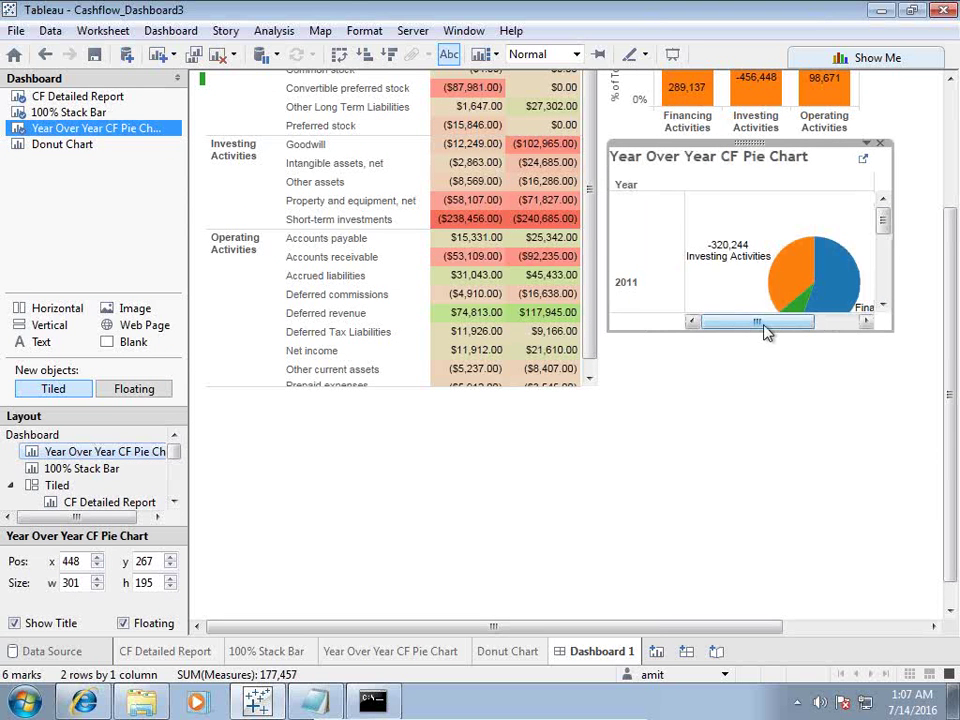
left_click_drag(763, 328, 763, 533)
left_click_drag(893, 350, 916, 351)
Add the Donut Chart sheet to the dashboard and make it floating.
left_click_drag(66, 144, 113, 483)
left_click(174, 502)
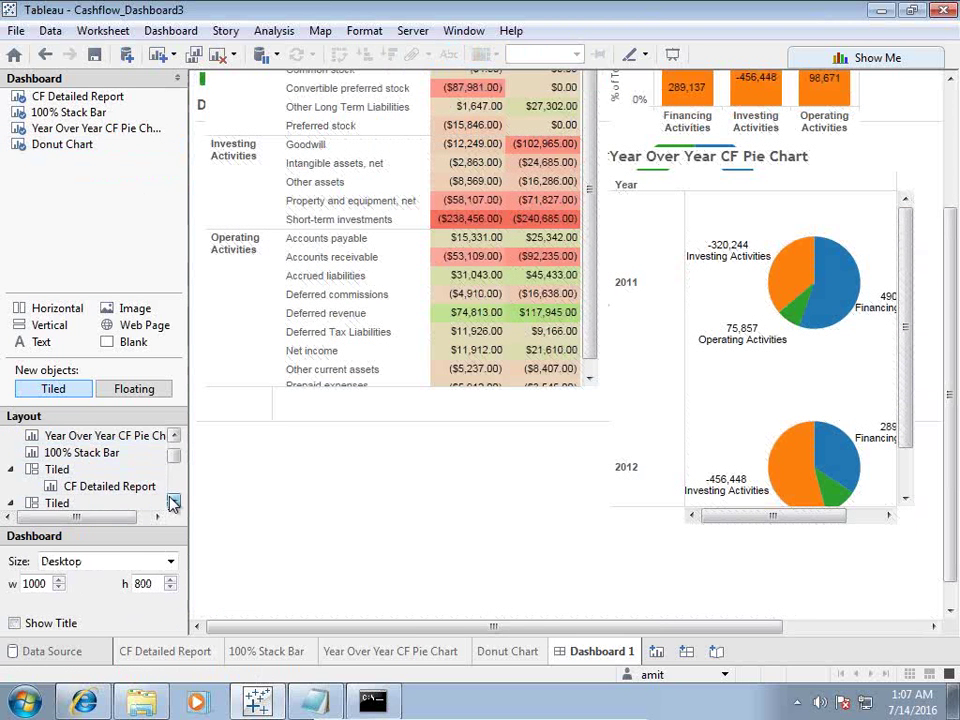
left_click(174, 494)
left_click(150, 488)
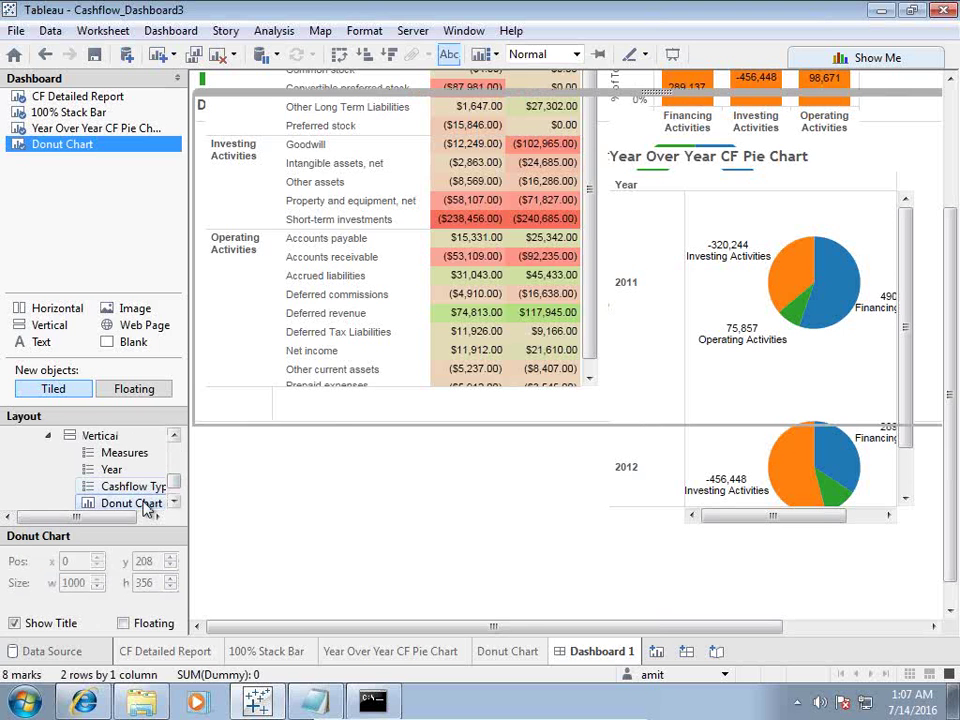
right_click(148, 508)
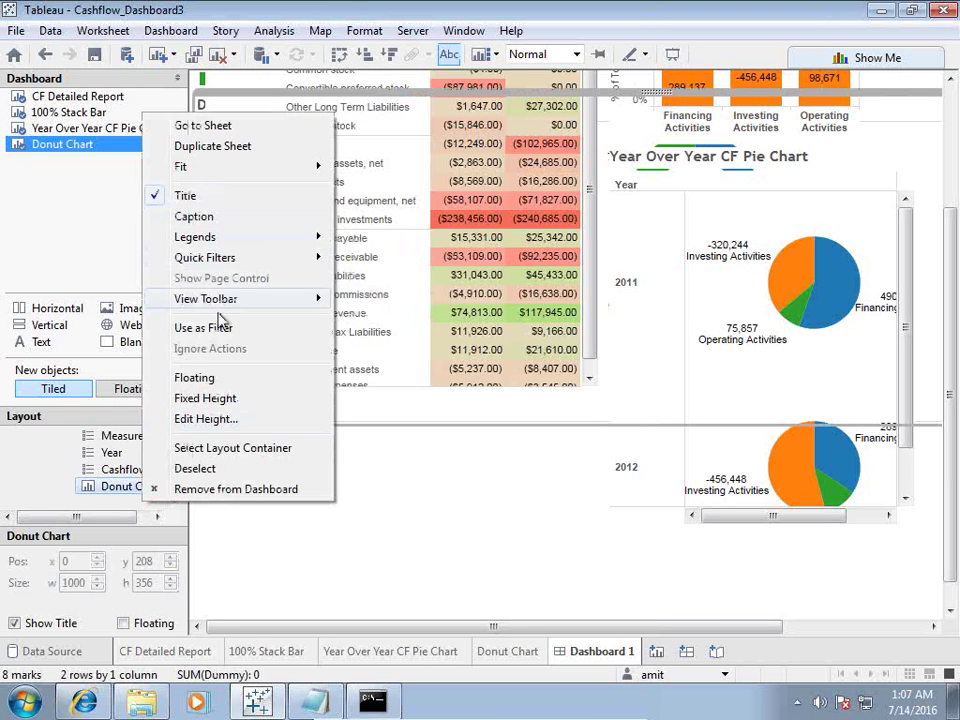
left_click(212, 377)
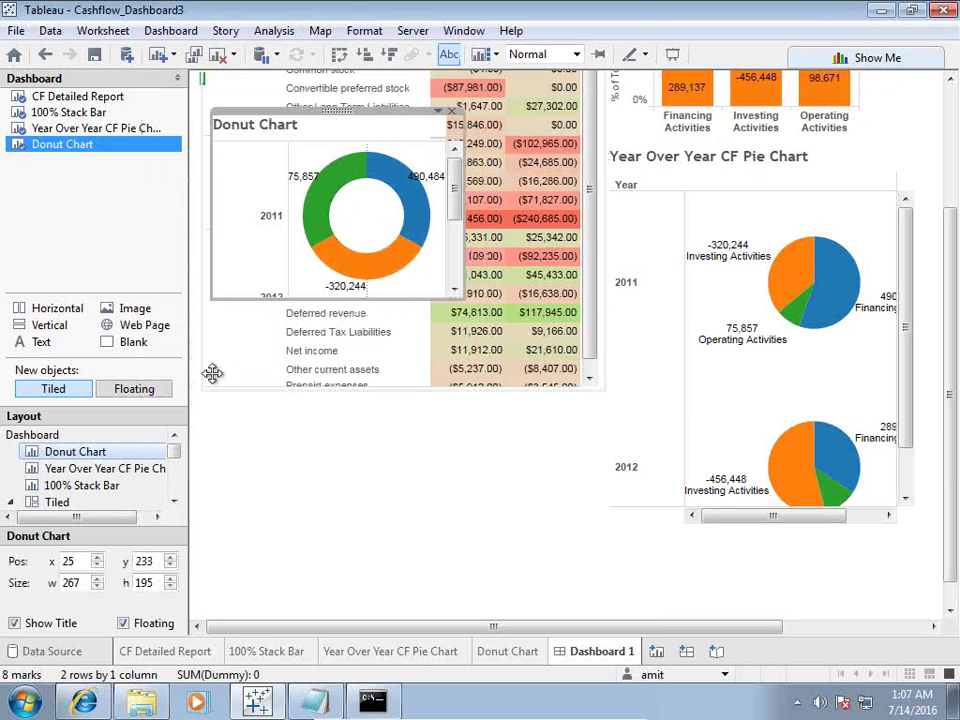
Move the Donut Chart beneath the CF Detailed Report, at about x 11, y 531, and enlarge it to about 390 by 262.
left_click_drag(212, 375, 316, 391)
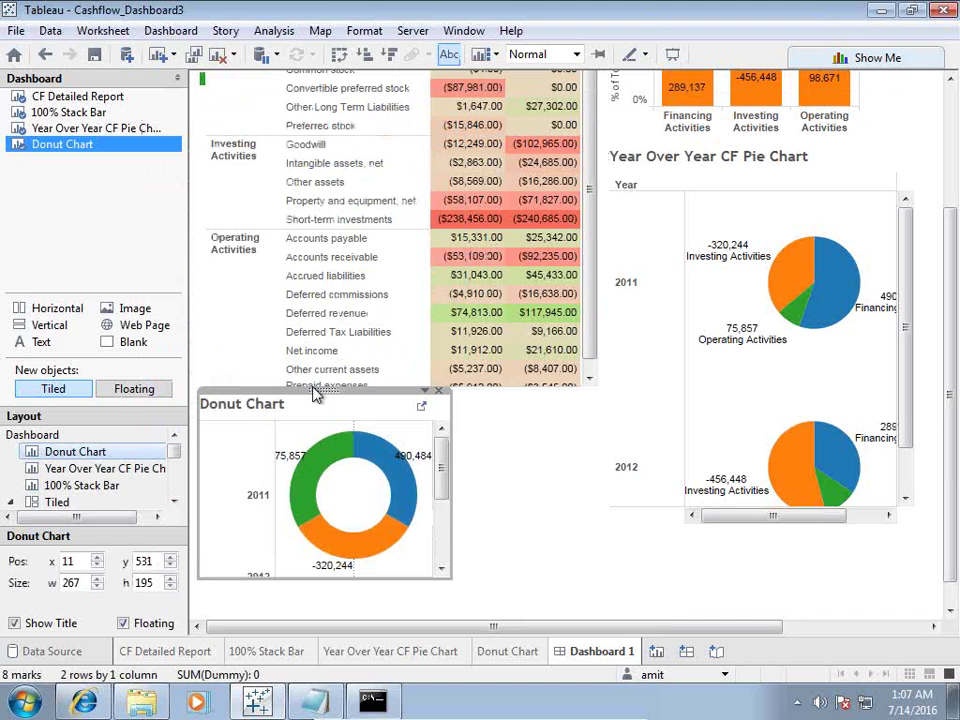
left_click_drag(450, 458, 567, 465)
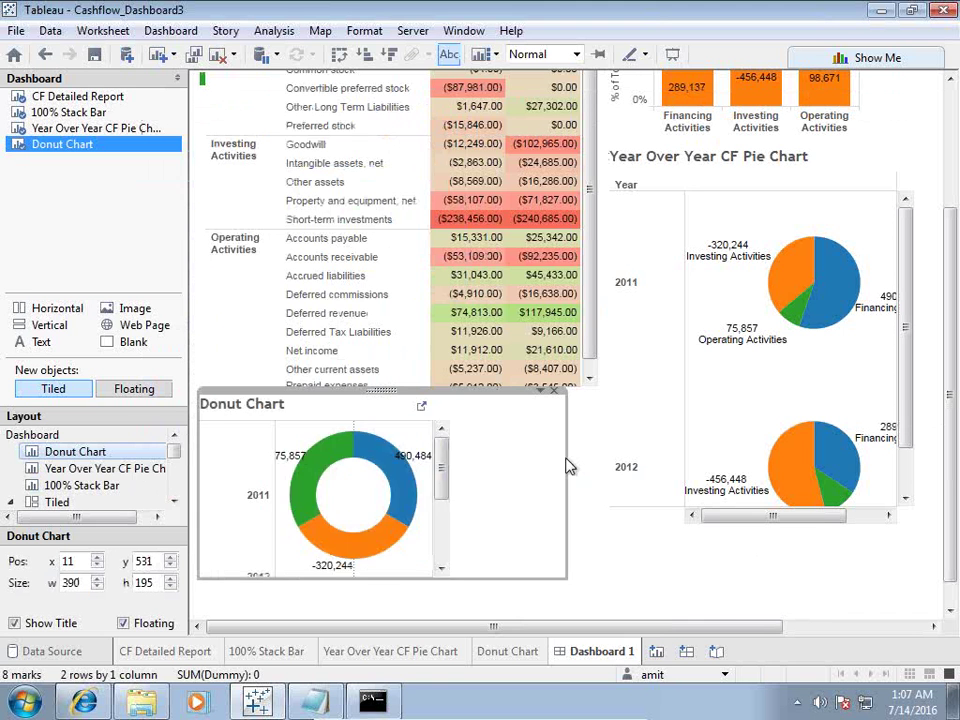
left_click_drag(385, 578, 381, 642)
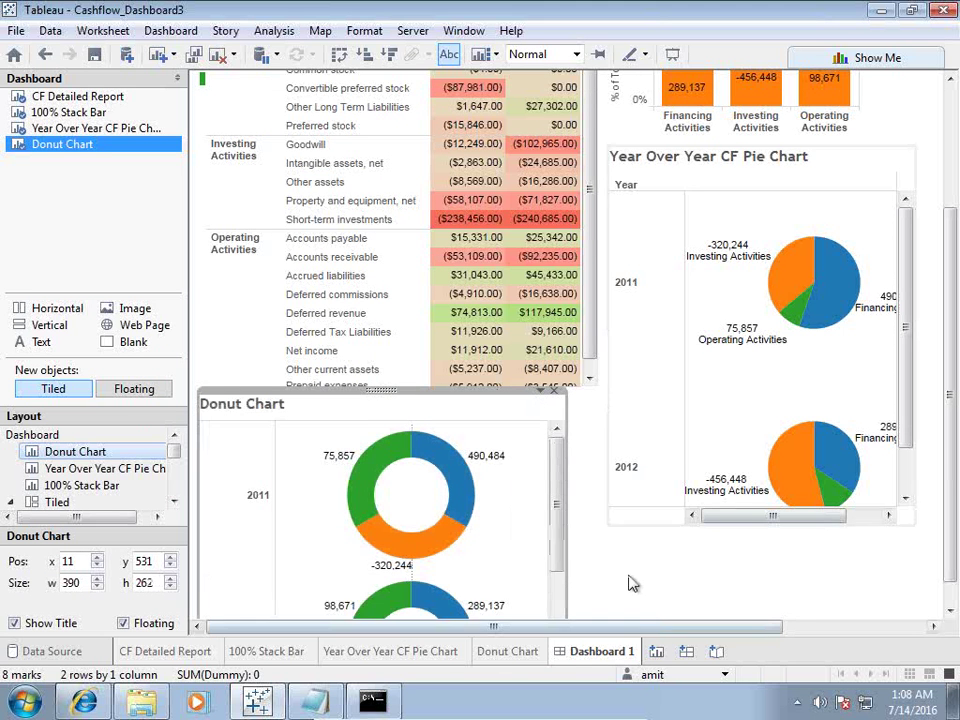
scroll(955, 447, "down", 1)
scroll(472, 512, "down", 2)
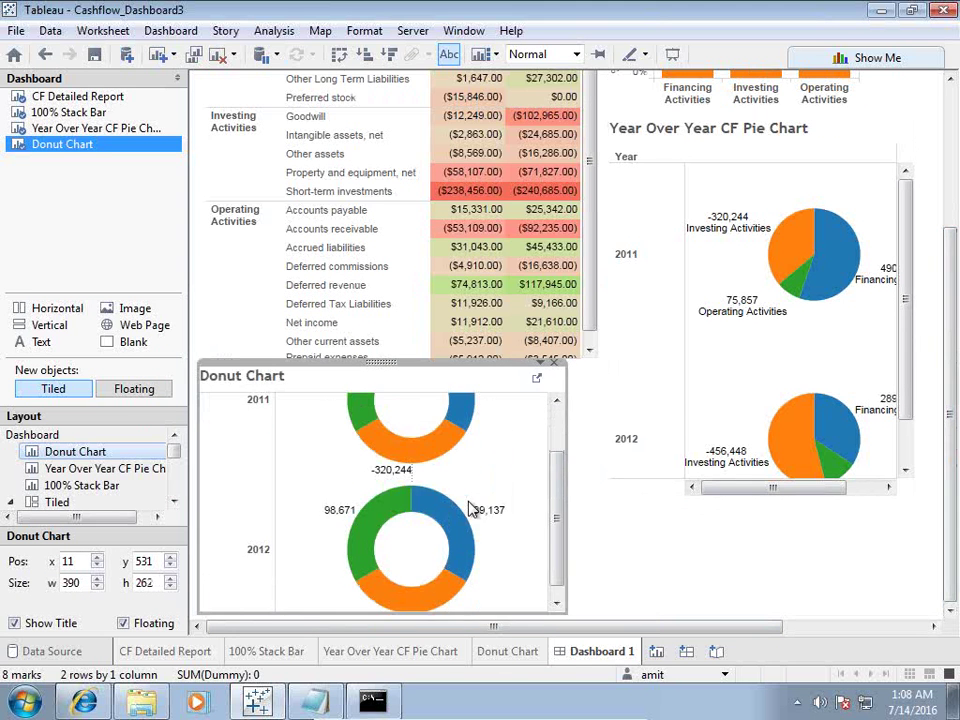
scroll(465, 509, "up", 2)
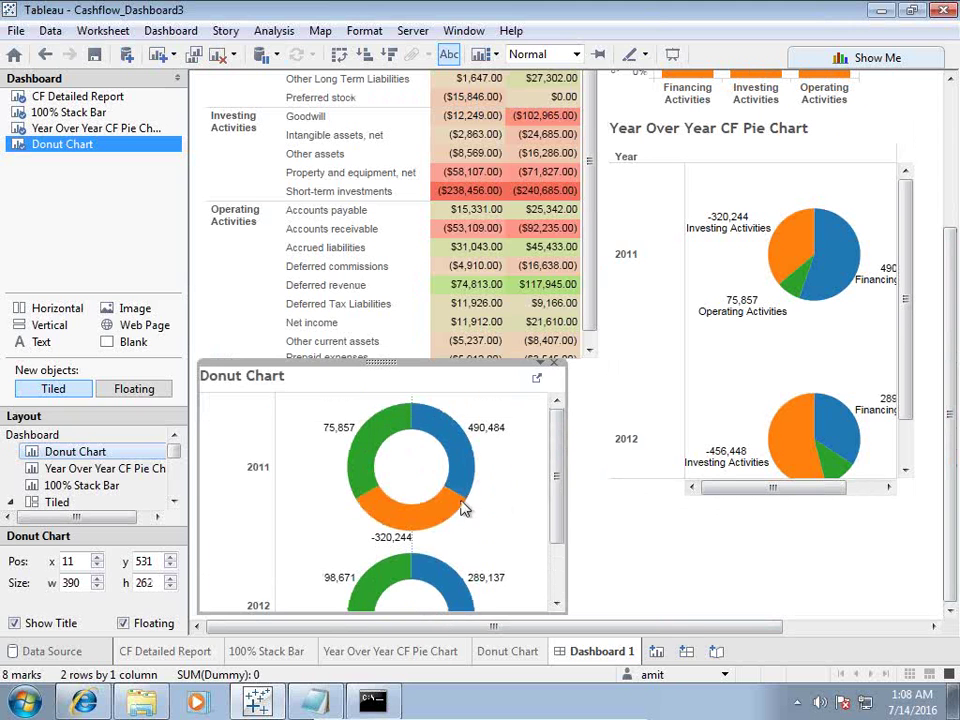
On the Donut Chart sheet, assign the Measures field to the Angle of the first SUM(Dummy) pie marks.
left_click(508, 651)
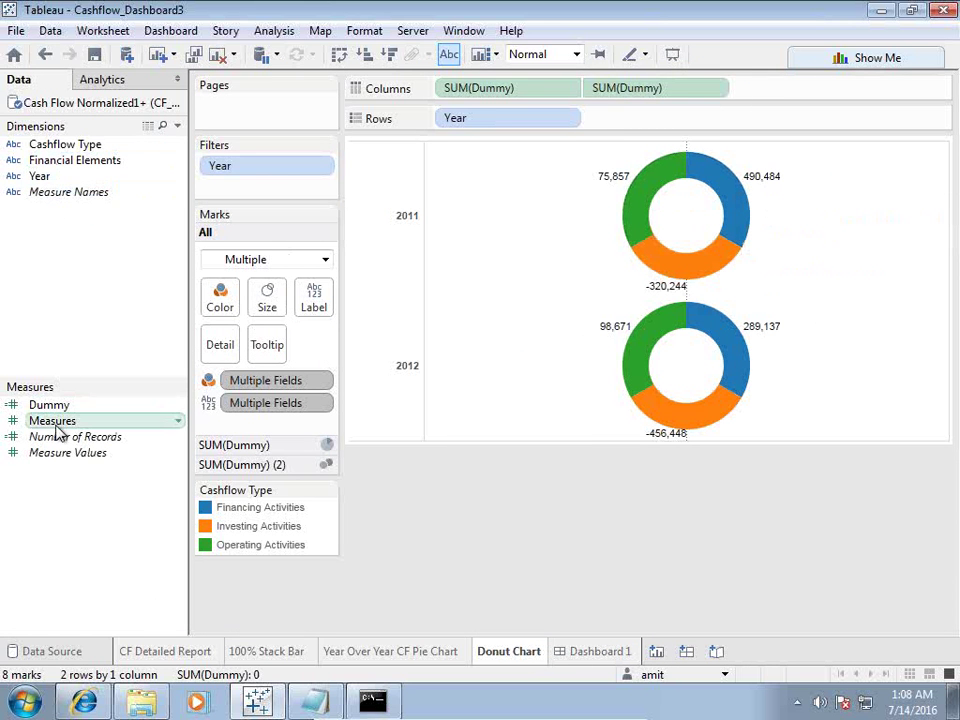
left_click_drag(60, 427, 95, 409)
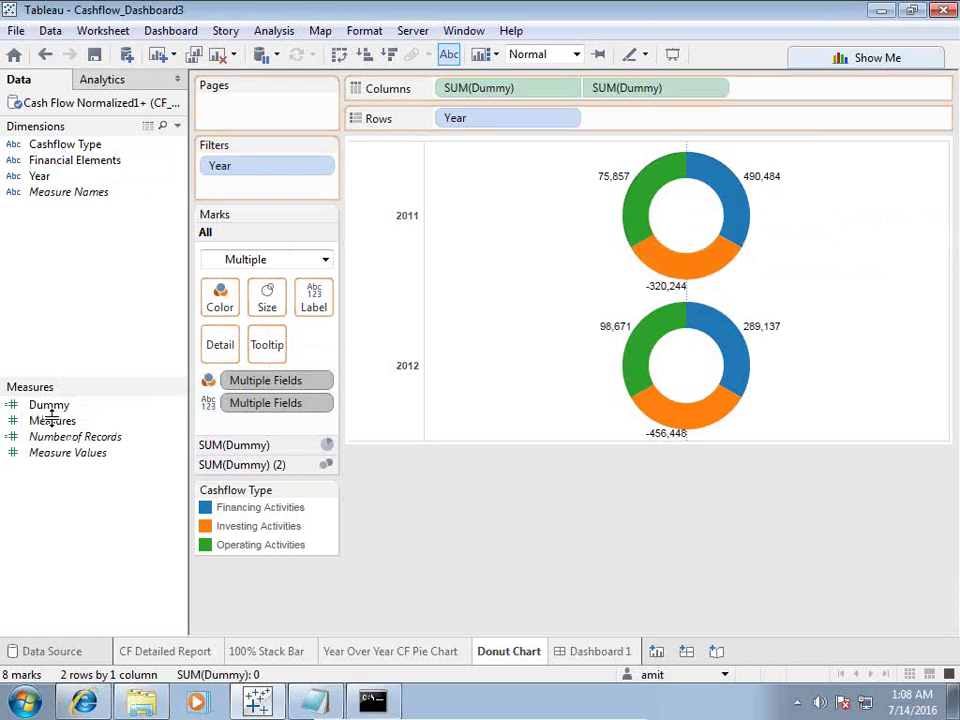
left_click(320, 465)
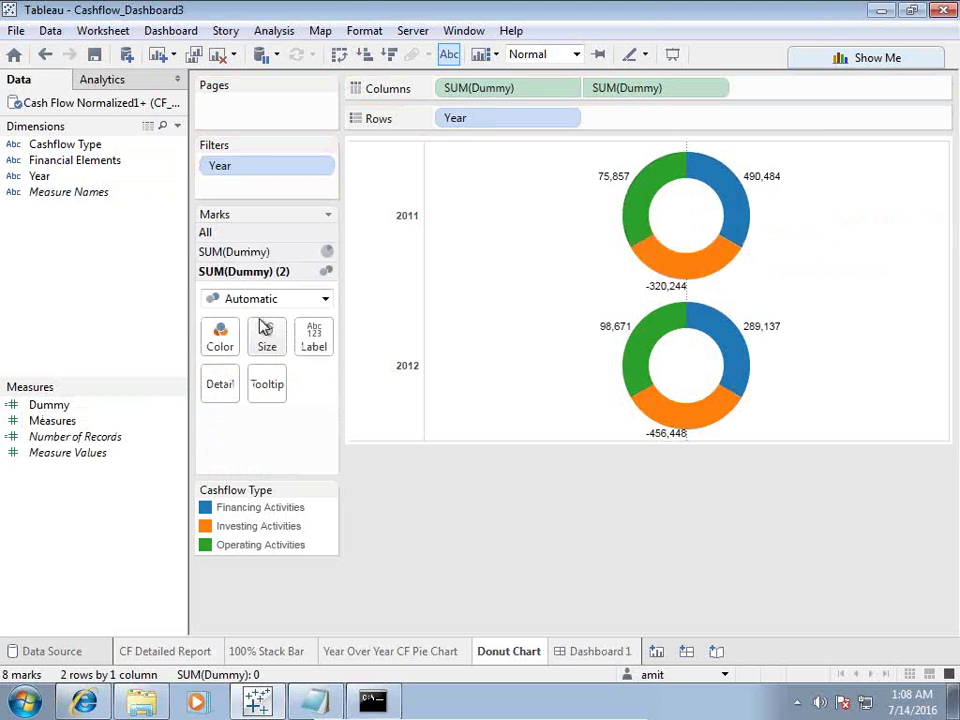
left_click(280, 254)
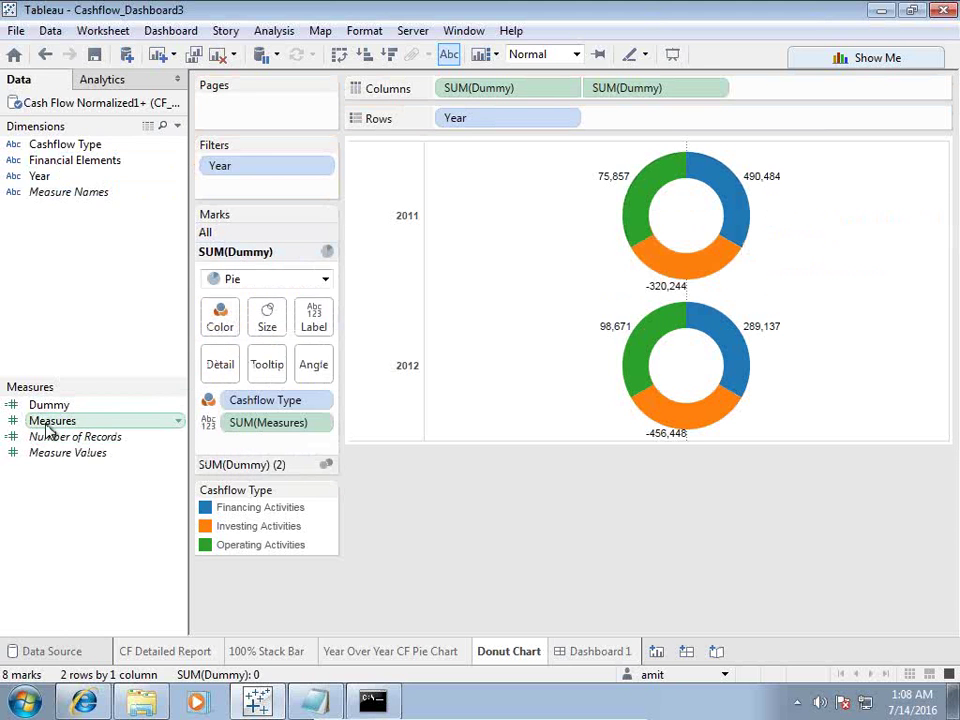
left_click_drag(112, 410, 313, 368)
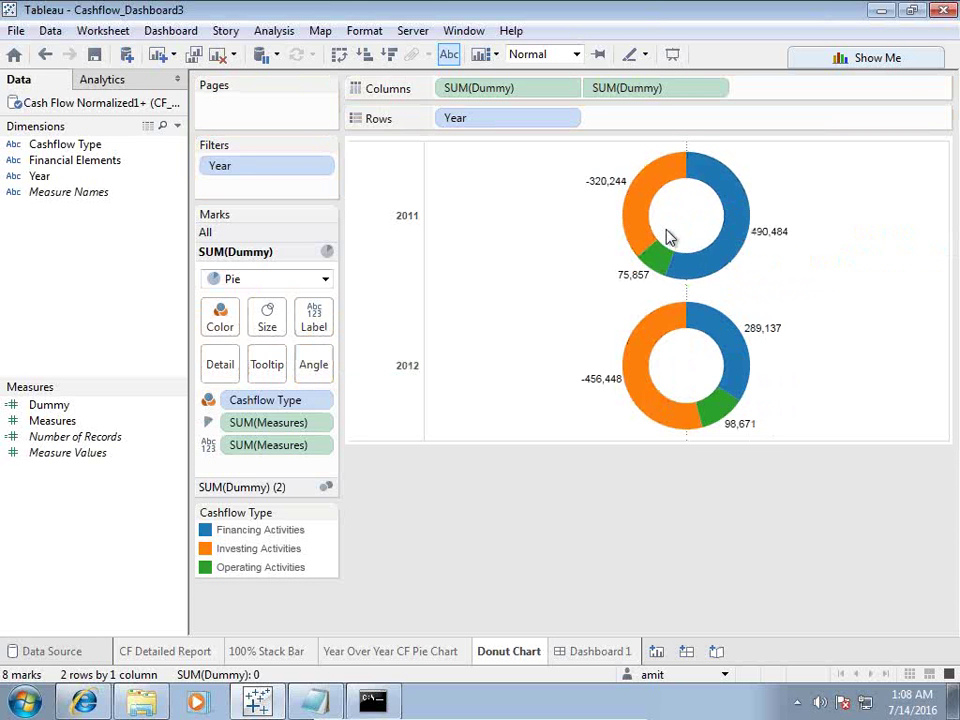
Return to Dashboard 1 and move the Donut Chart slightly down to about x 13, y 552, clear of the CF Detailed Report.
left_click(608, 652)
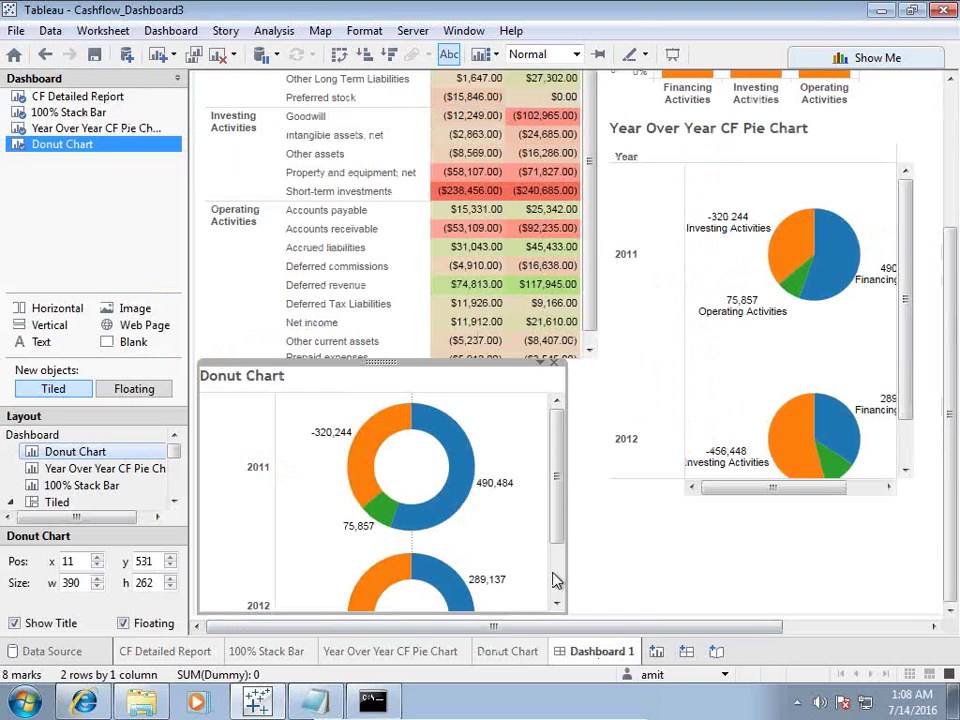
left_click_drag(424, 377, 381, 379)
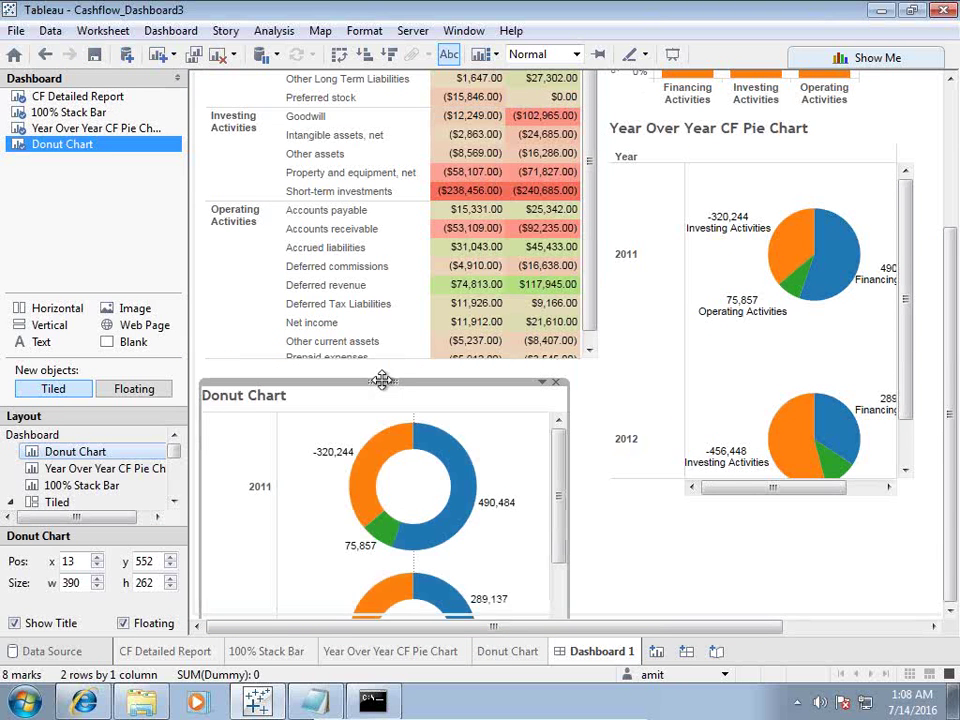
left_click_drag(953, 453, 948, 60)
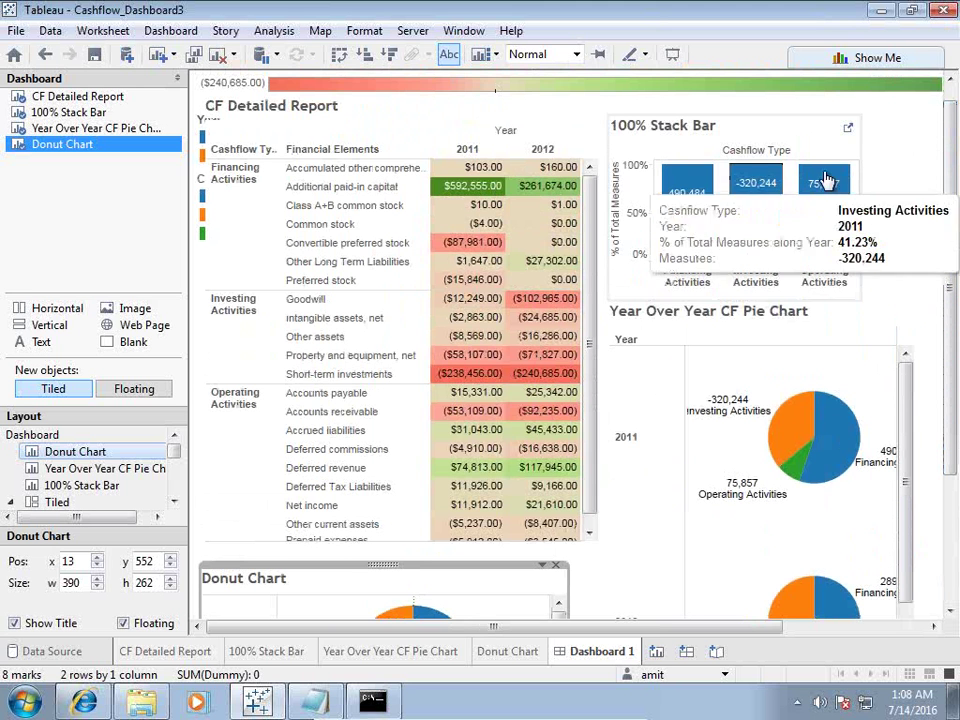
mouse_move(578, 178)
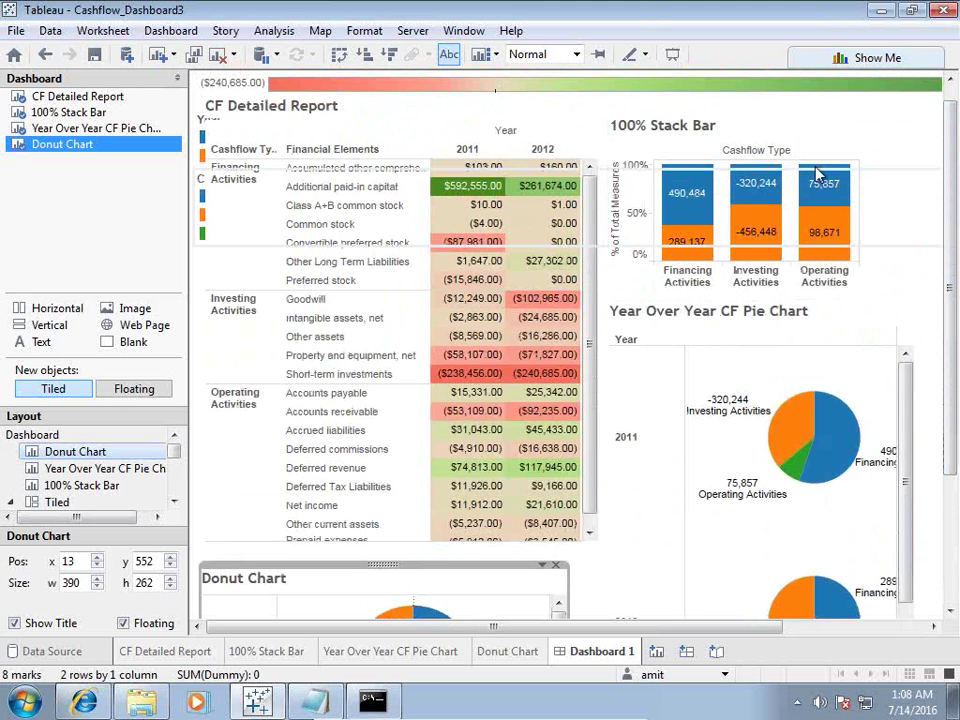